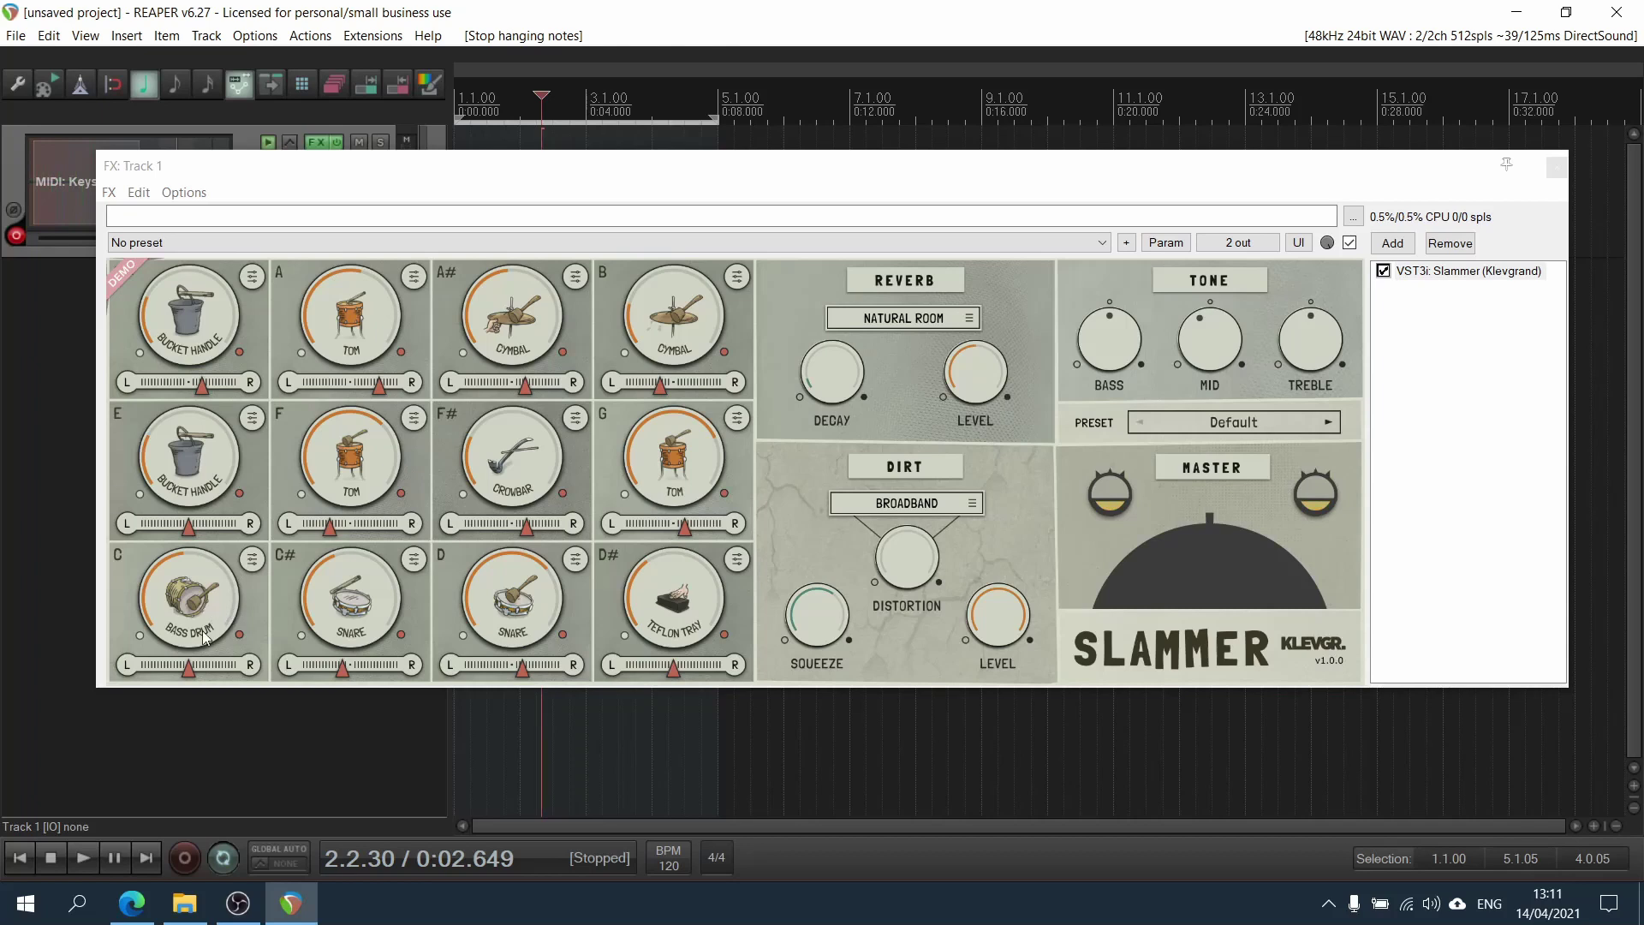
Try panning the C bass drum pad hard left, recentre it, and sweep its gain up and down
{"action": "left_click_drag", "start_coordinate": [190, 677], "coordinate": [18, 658]}
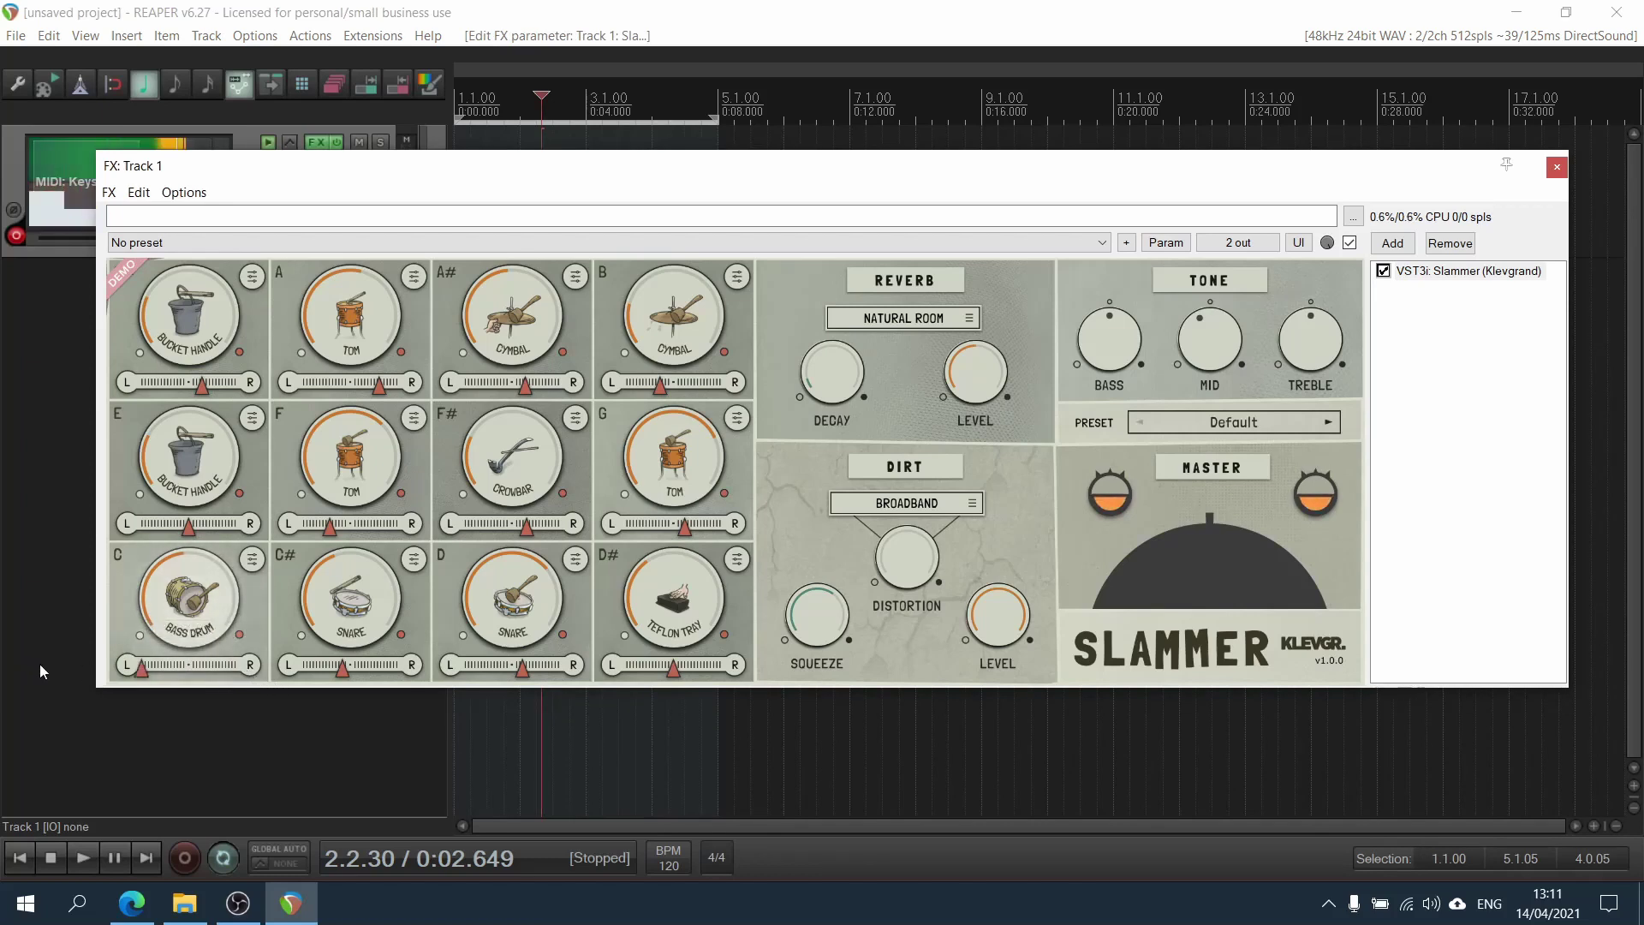
{"action": "double_click", "coordinate": [146, 671]}
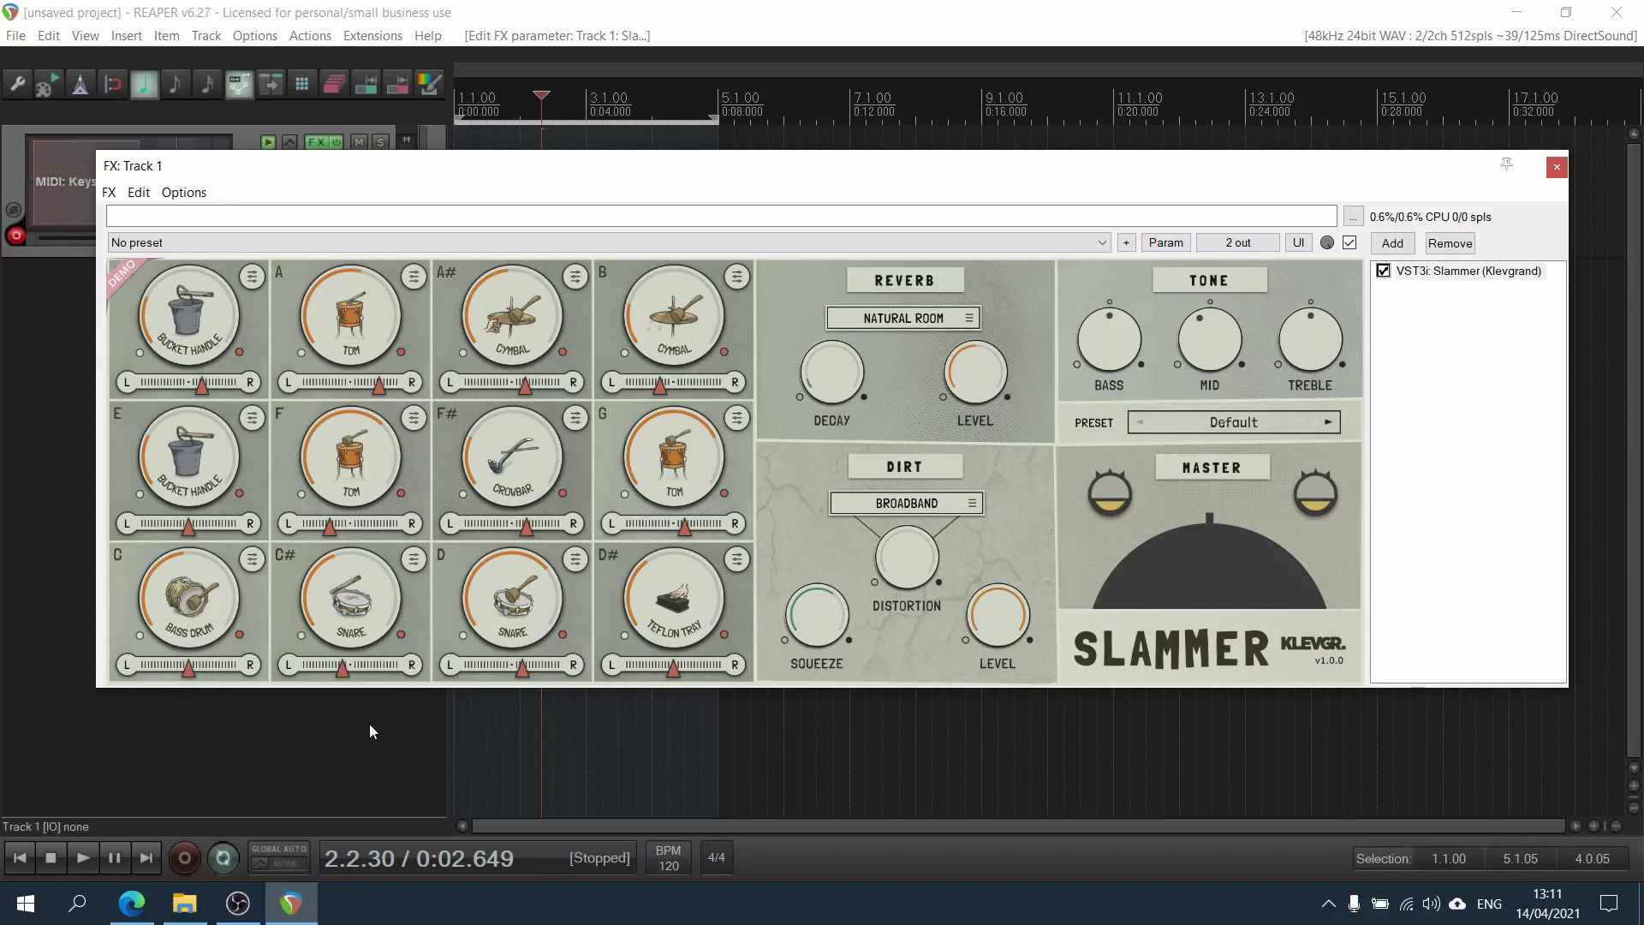
{"action": "left_click_drag", "start_coordinate": [159, 619], "coordinate": [161, 510]}
{"action": "left_click_drag", "start_coordinate": [203, 570], "coordinate": [196, 632]}
Open the instrument settings of the C bass drum pad and look through its list of instruments
{"action": "left_click", "coordinate": [252, 560]}
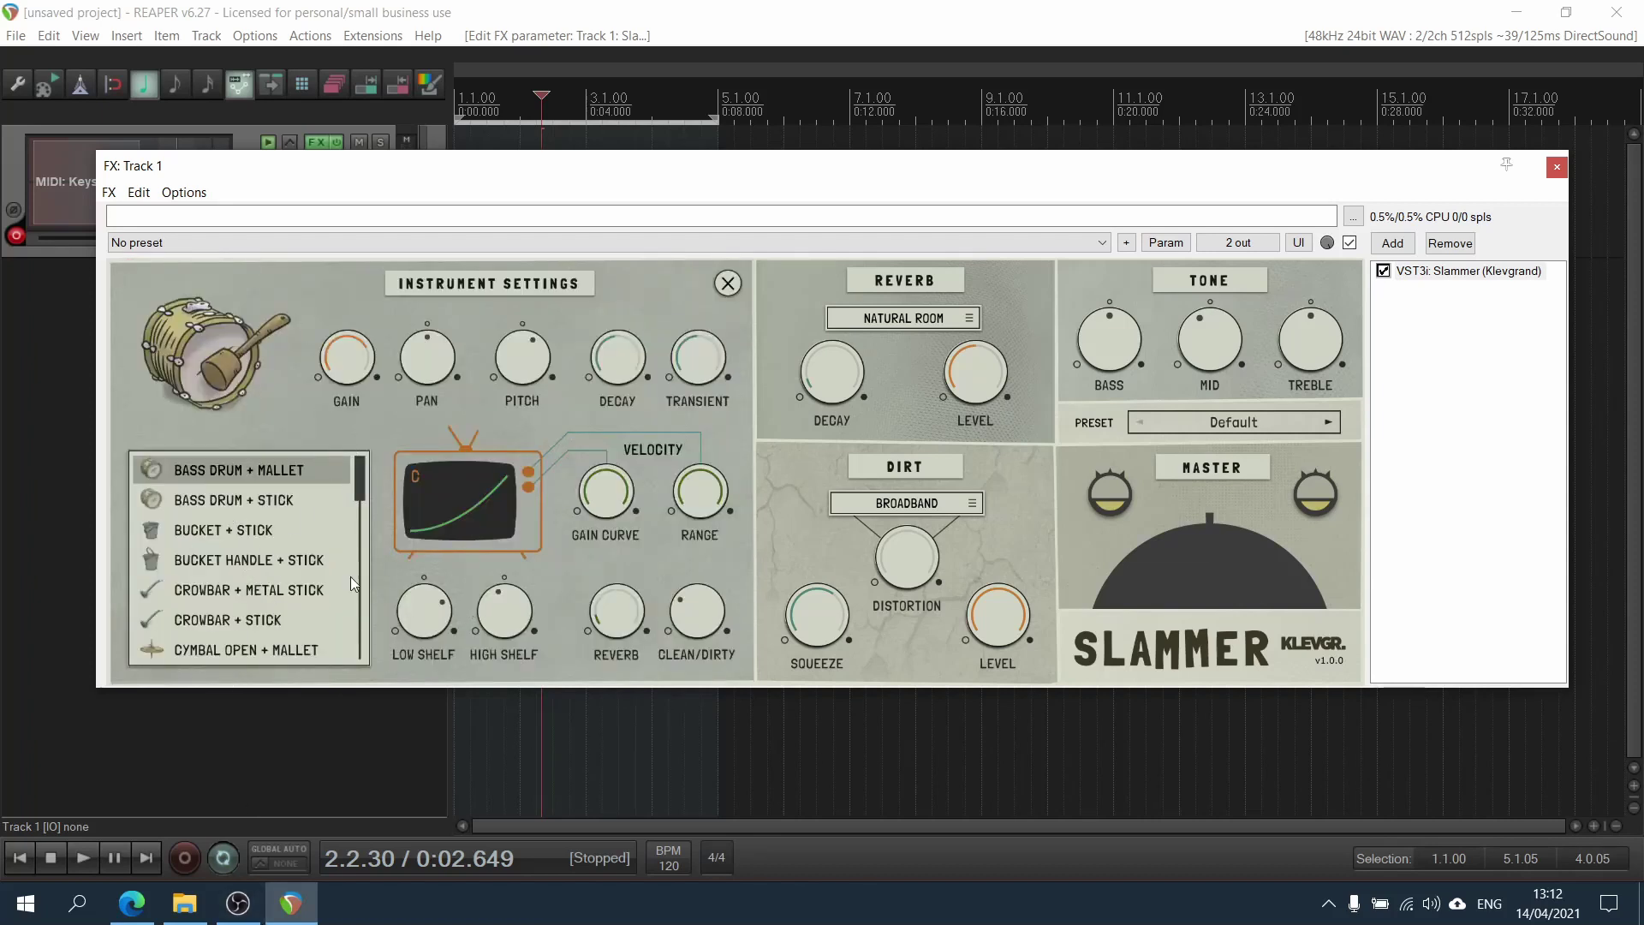
{"action": "scroll", "coordinate": [283, 548], "scroll_direction": "down", "scroll_amount": 10}
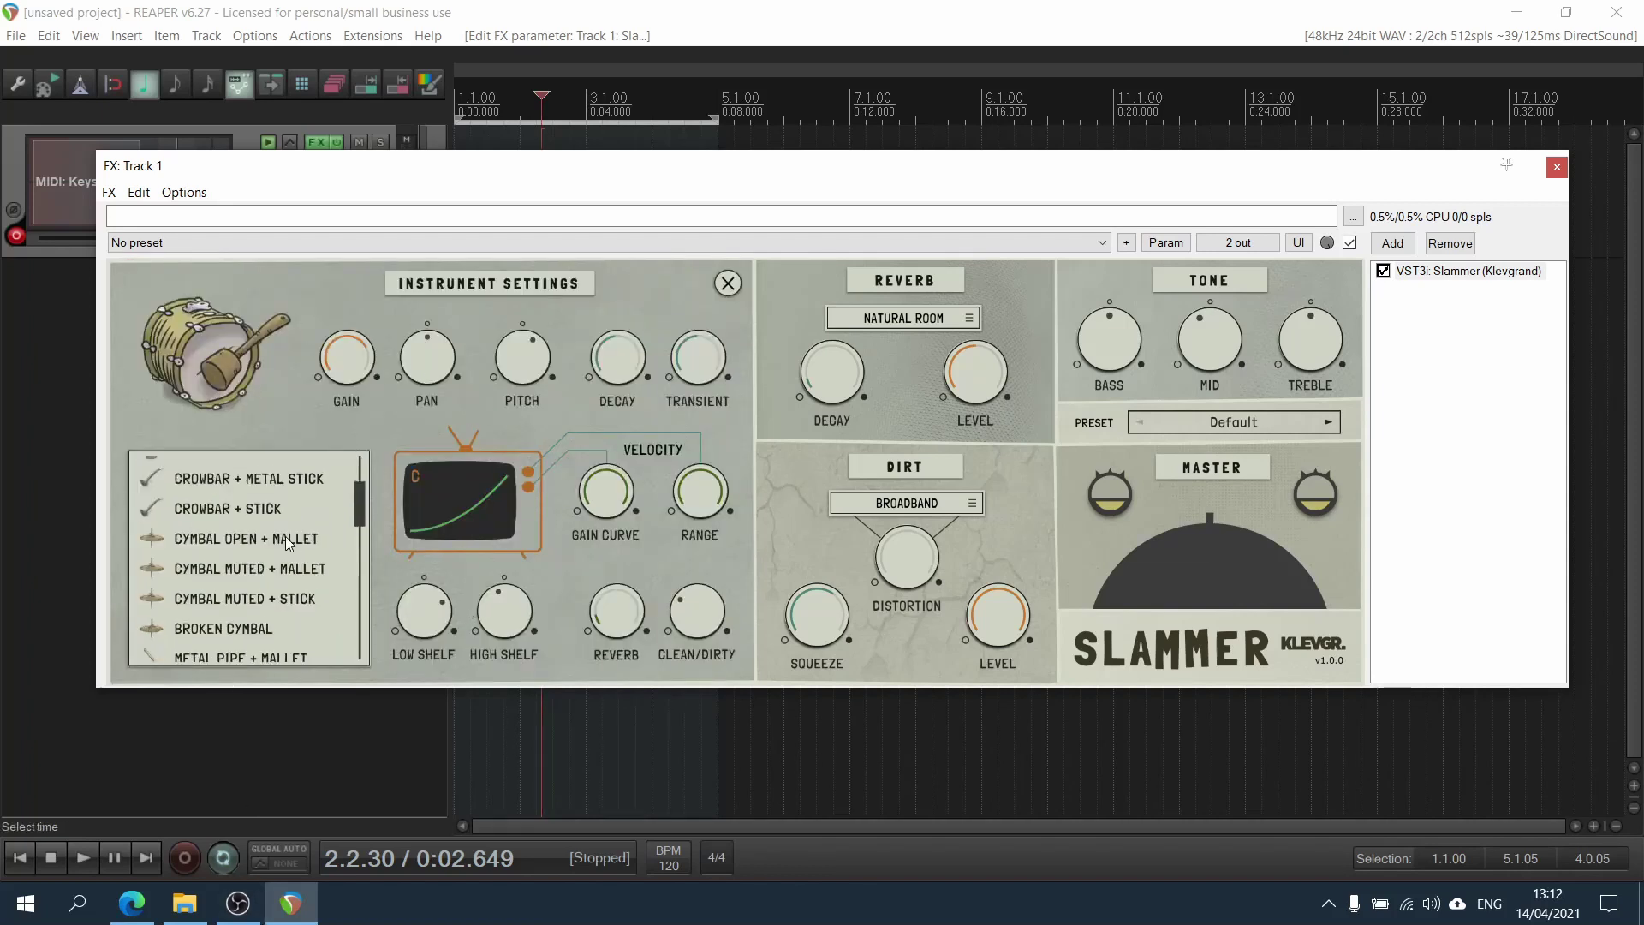
{"action": "scroll", "coordinate": [291, 559], "scroll_direction": "up", "scroll_amount": 10}
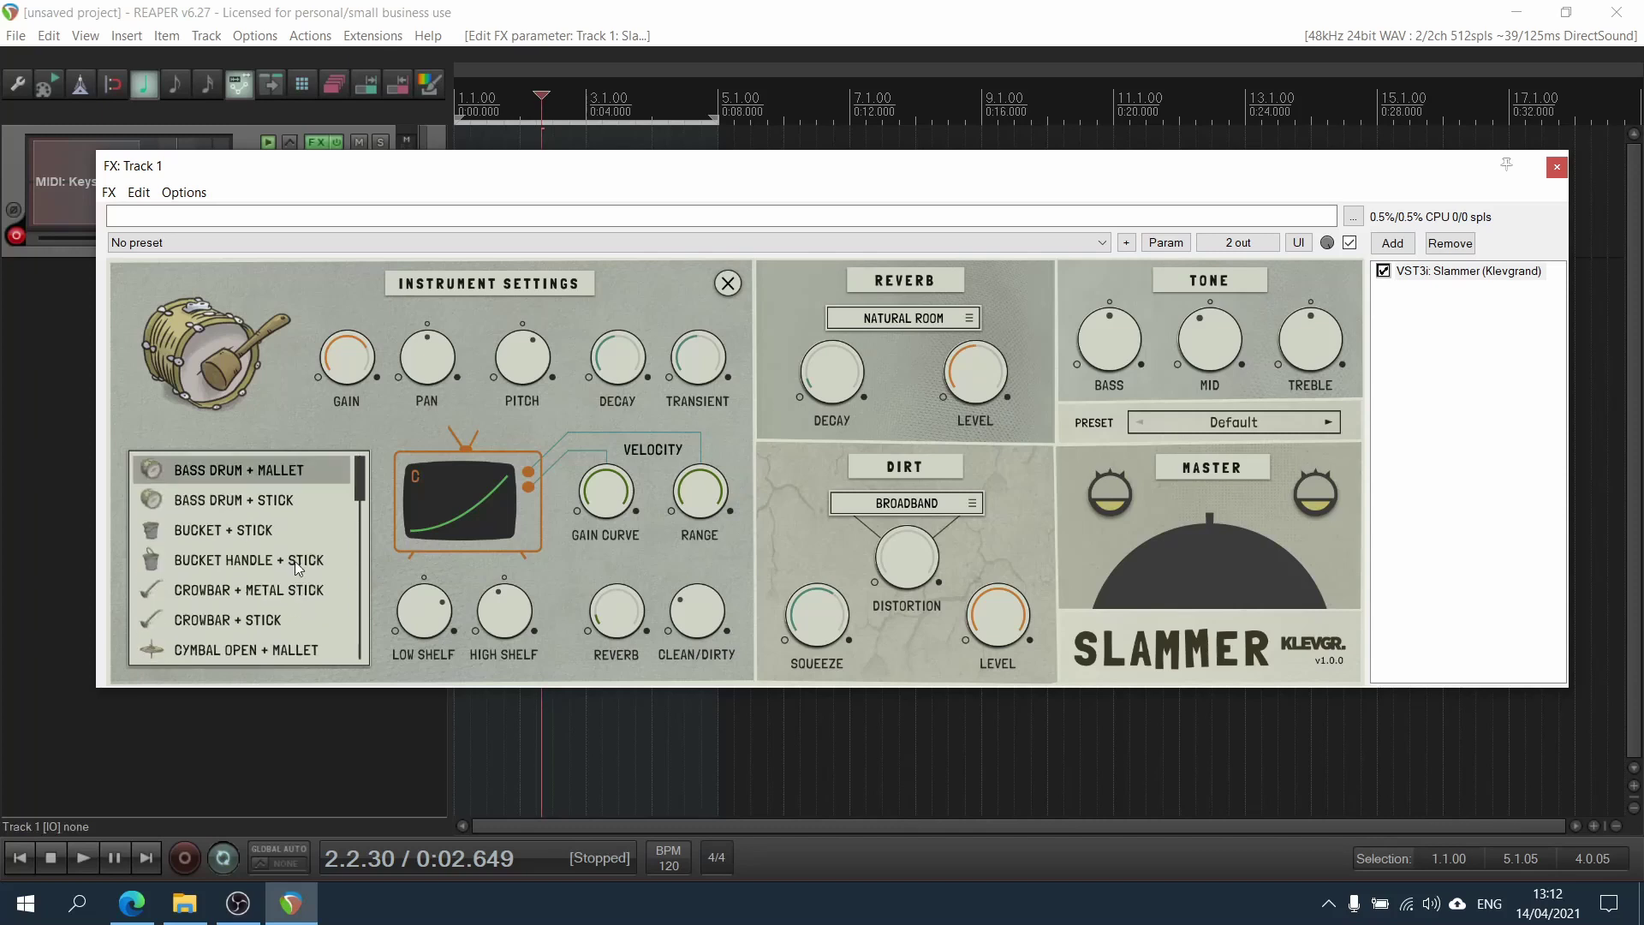
Audition Bass Drum + Stick, Bucket + Stick, Bucket Handle + Stick, Crowbar + Metal Stick and Crowbar + Stick on the C pad
{"action": "left_click", "coordinate": [264, 496]}
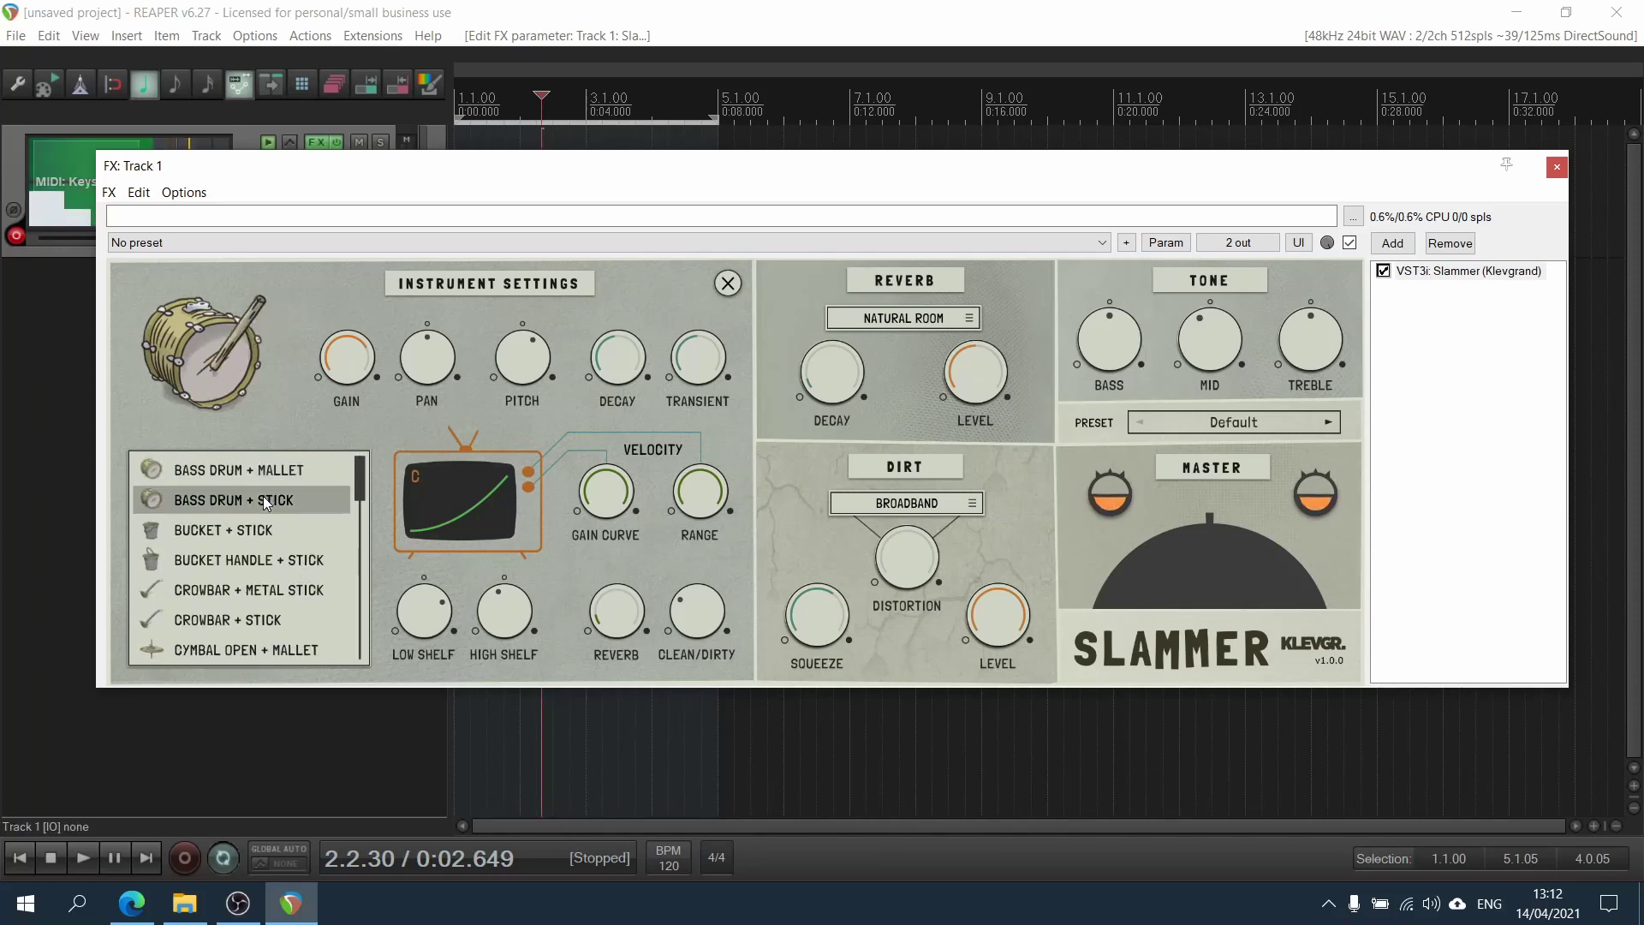
{"action": "left_click", "coordinate": [250, 531]}
{"action": "left_click", "coordinate": [247, 559]}
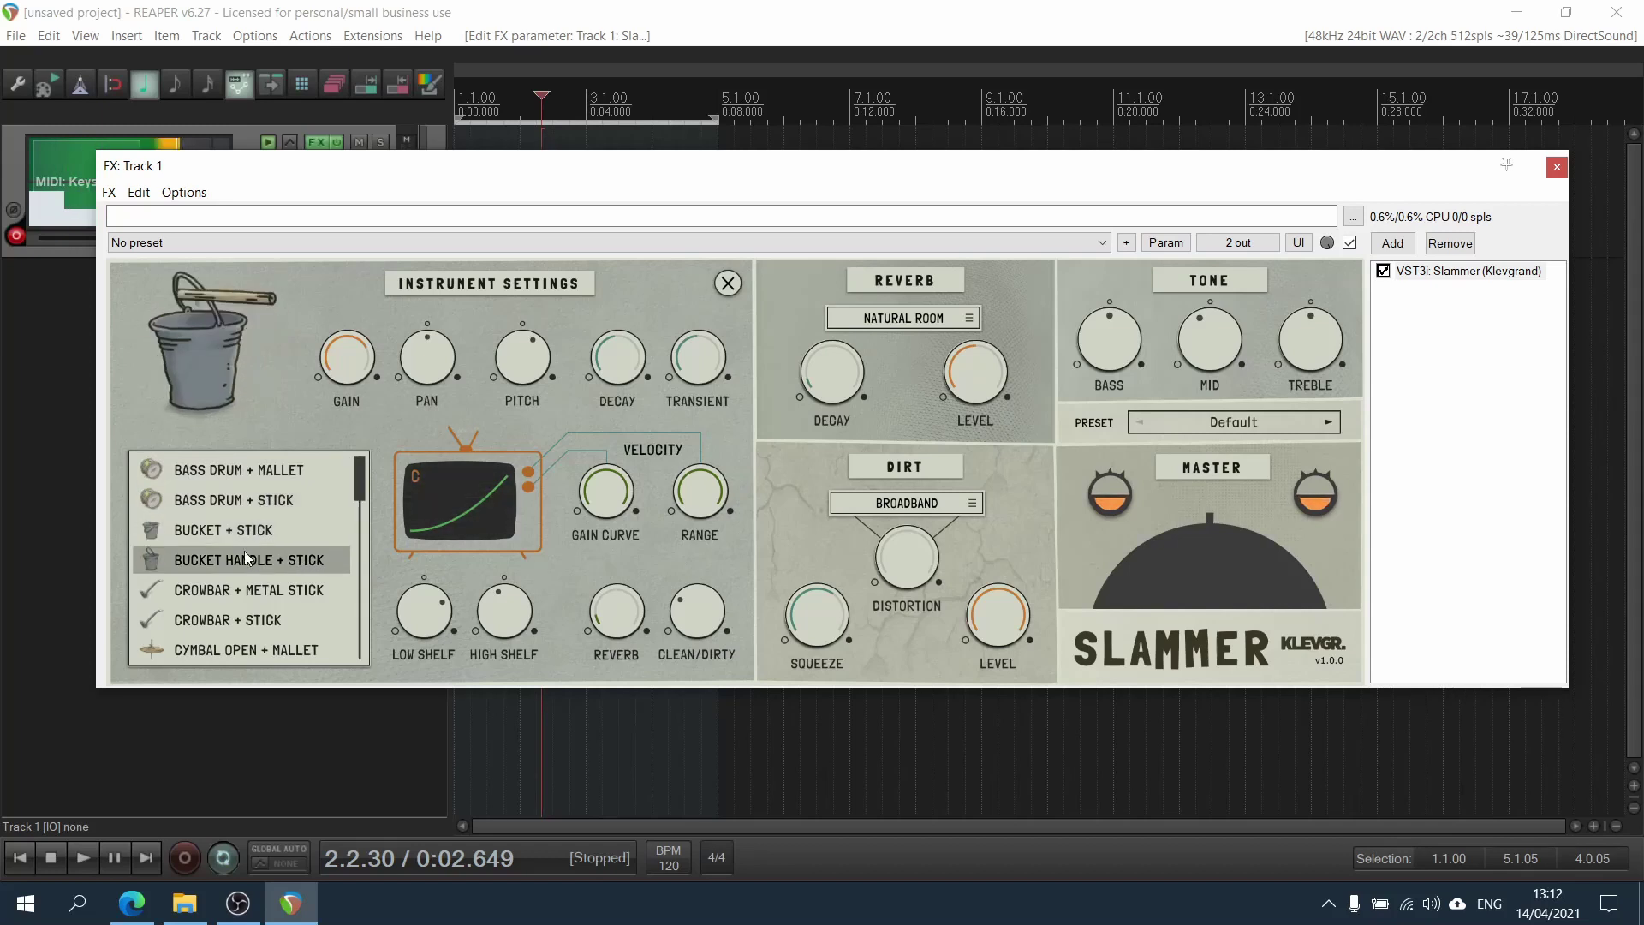
{"action": "left_click", "coordinate": [233, 584]}
{"action": "left_click", "coordinate": [216, 610]}
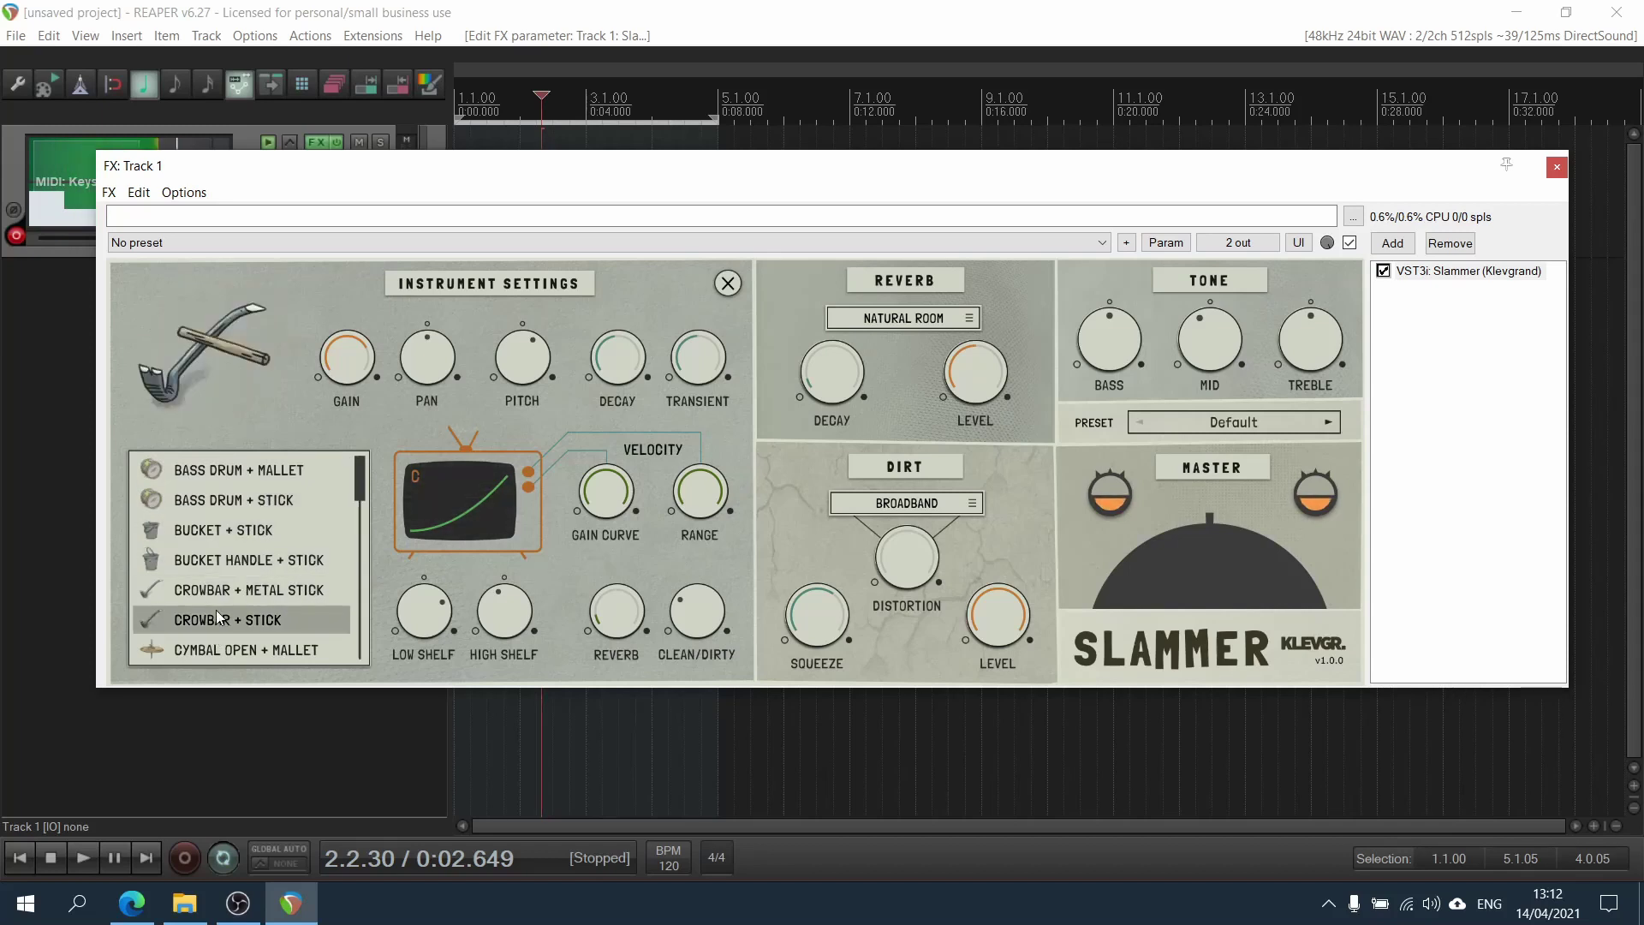
Audition Cymbal Open + Mallet, Cymbal Muted + Mallet, Cymbal Muted + Stick and Broken Cymbal on the C pad
{"action": "scroll", "coordinate": [216, 610], "scroll_direction": "down", "scroll_amount": 3}
{"action": "left_click", "coordinate": [220, 534]}
{"action": "left_click", "coordinate": [217, 563]}
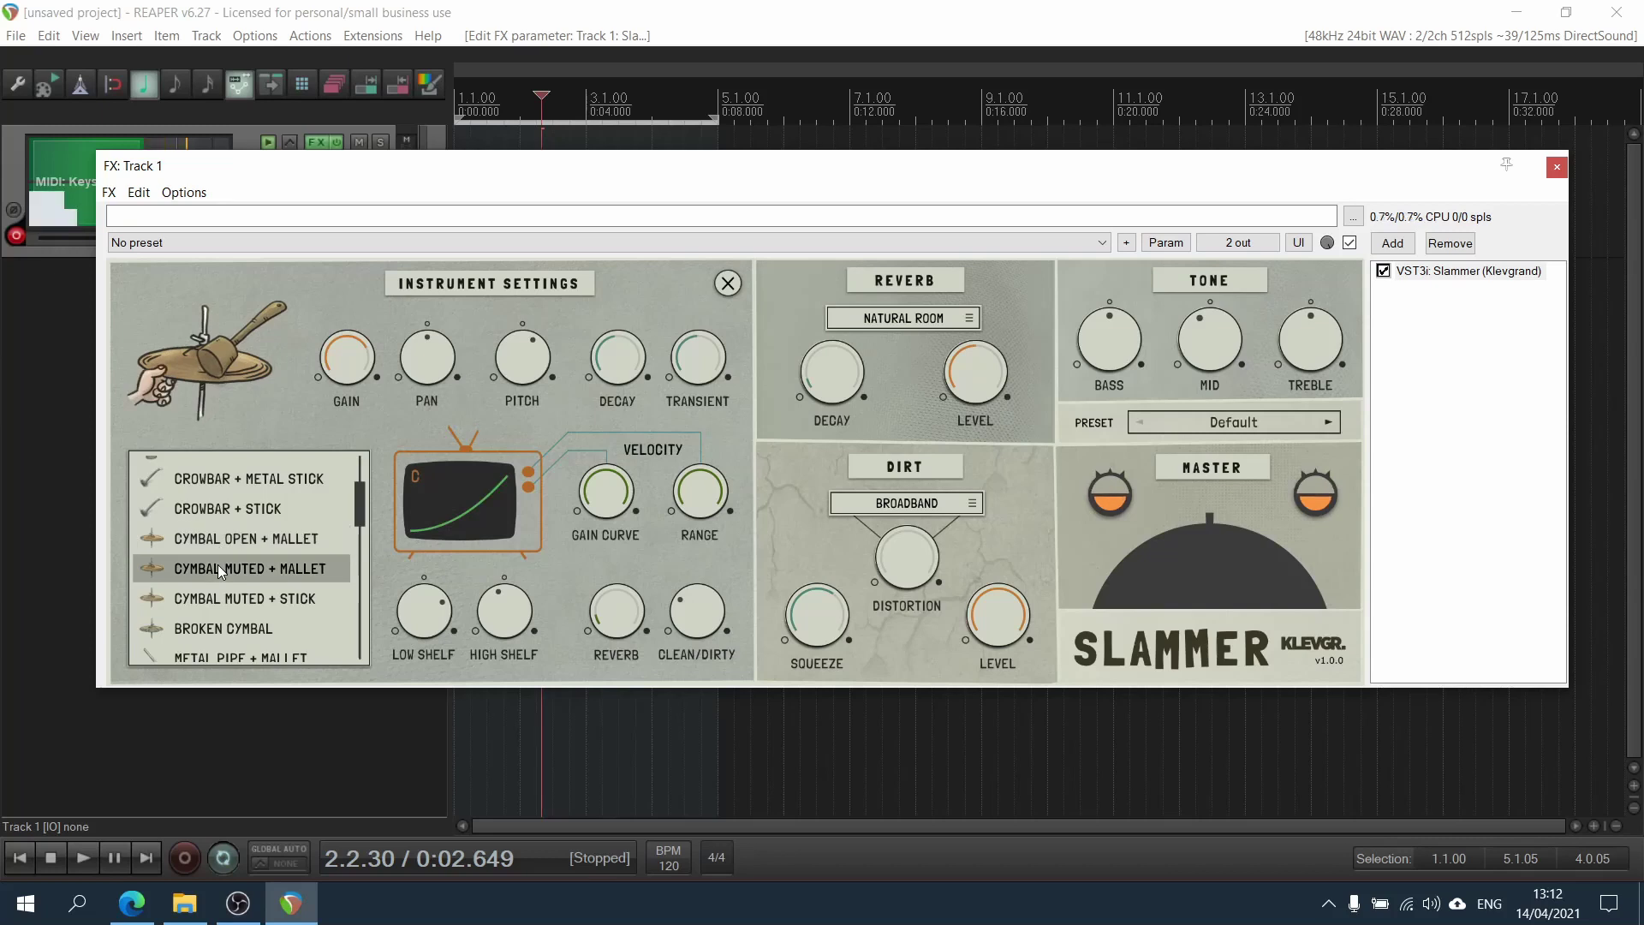
{"action": "left_click", "coordinate": [216, 598]}
{"action": "left_click", "coordinate": [219, 627]}
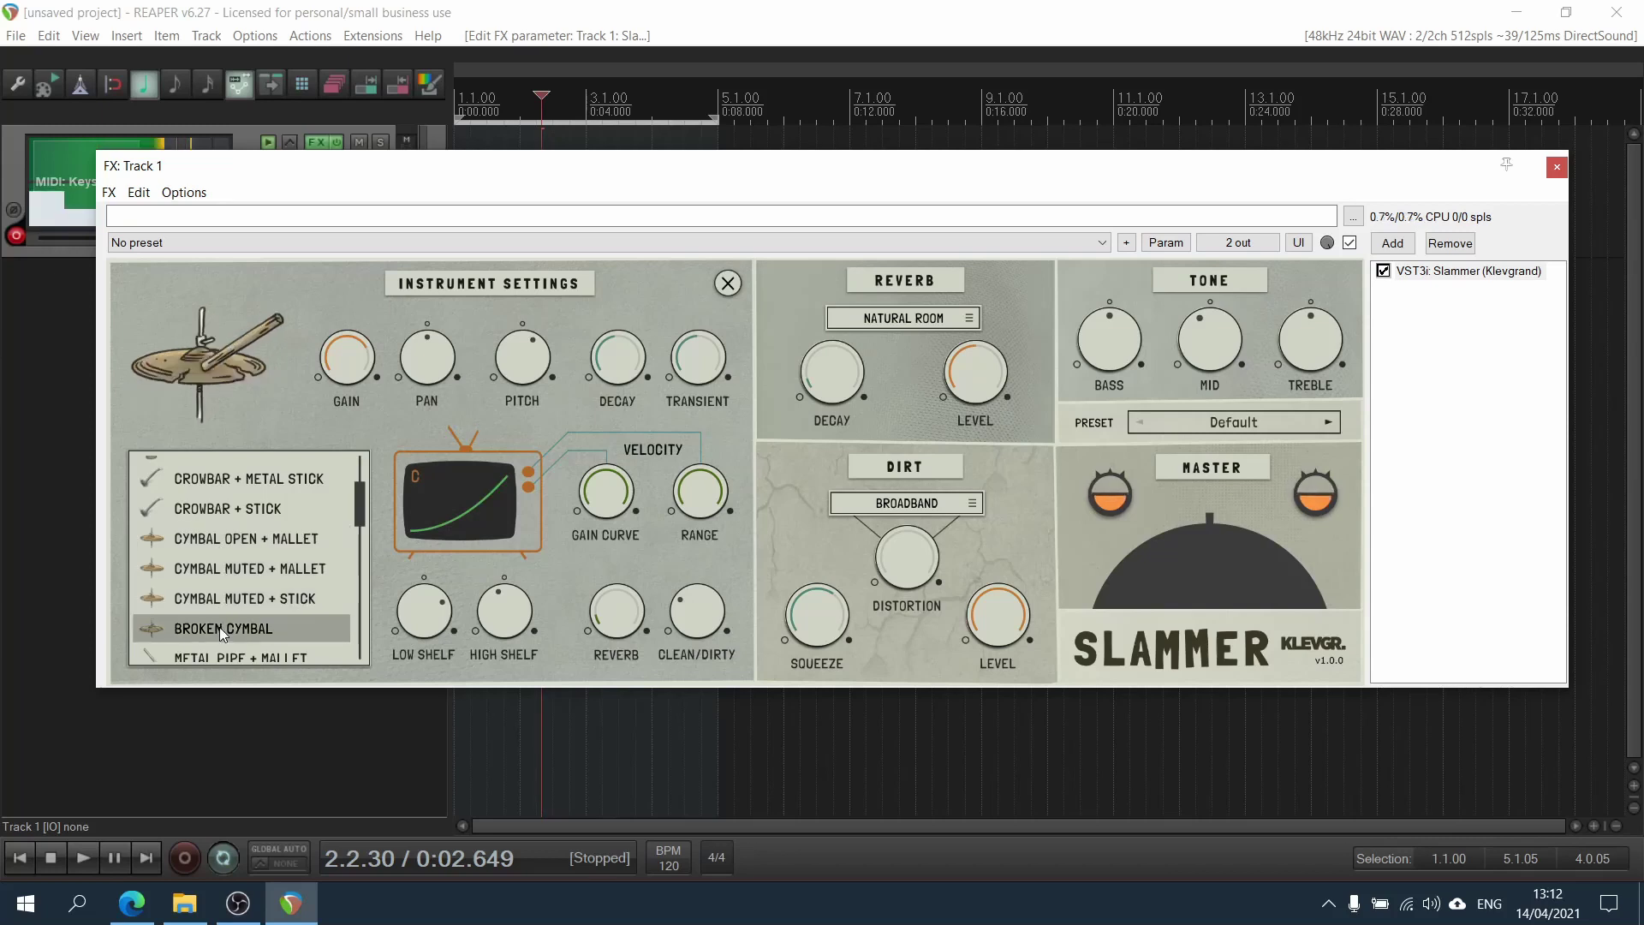
Audition Metal Pipe + Mallet, Metal Pipe + Stick, Shovel + Mallet and Shovel + Metal Stick on the C pad
{"action": "scroll", "coordinate": [223, 612], "scroll_direction": "down", "scroll_amount": 2}
{"action": "left_click", "coordinate": [229, 594]}
{"action": "scroll", "coordinate": [227, 610], "scroll_direction": "down", "scroll_amount": 1}
{"action": "left_click", "coordinate": [233, 578]}
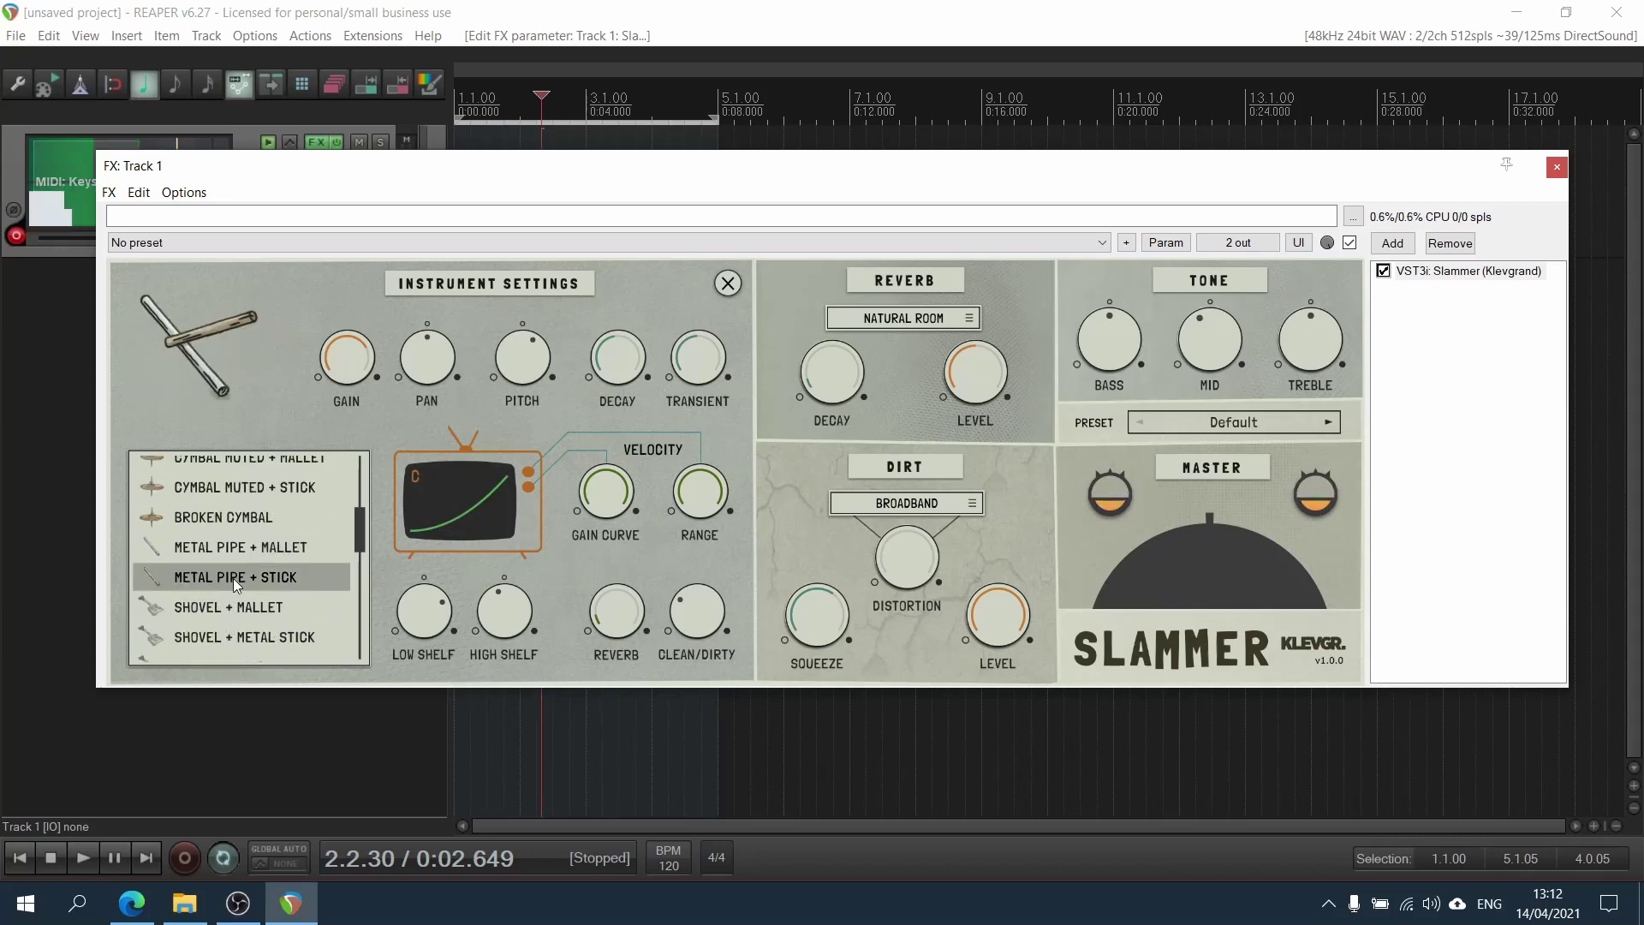
{"action": "left_click", "coordinate": [231, 604]}
{"action": "left_click", "coordinate": [229, 634]}
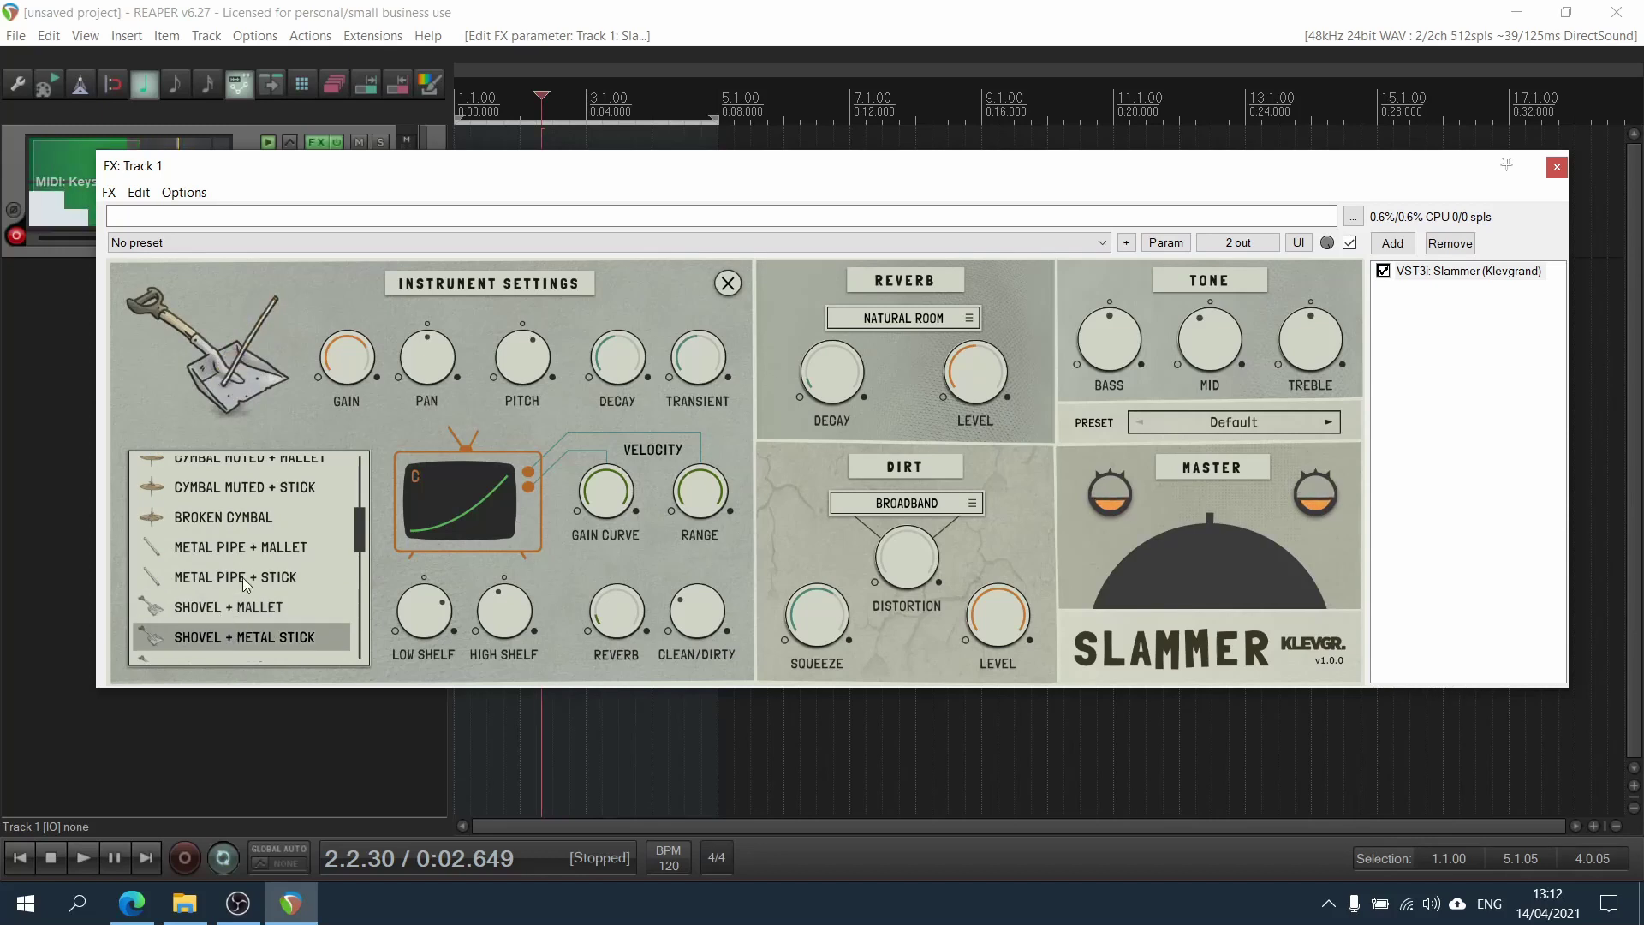
Audition Shovel + Stick, Snare Rim + Stick, Snare Side + Stick, Snare + Mallet and Snare + Stick on the C pad
{"action": "scroll", "coordinate": [244, 577], "scroll_direction": "down", "scroll_amount": 3}
{"action": "left_click", "coordinate": [240, 566]}
{"action": "left_click", "coordinate": [238, 585]}
{"action": "left_click", "coordinate": [238, 615]}
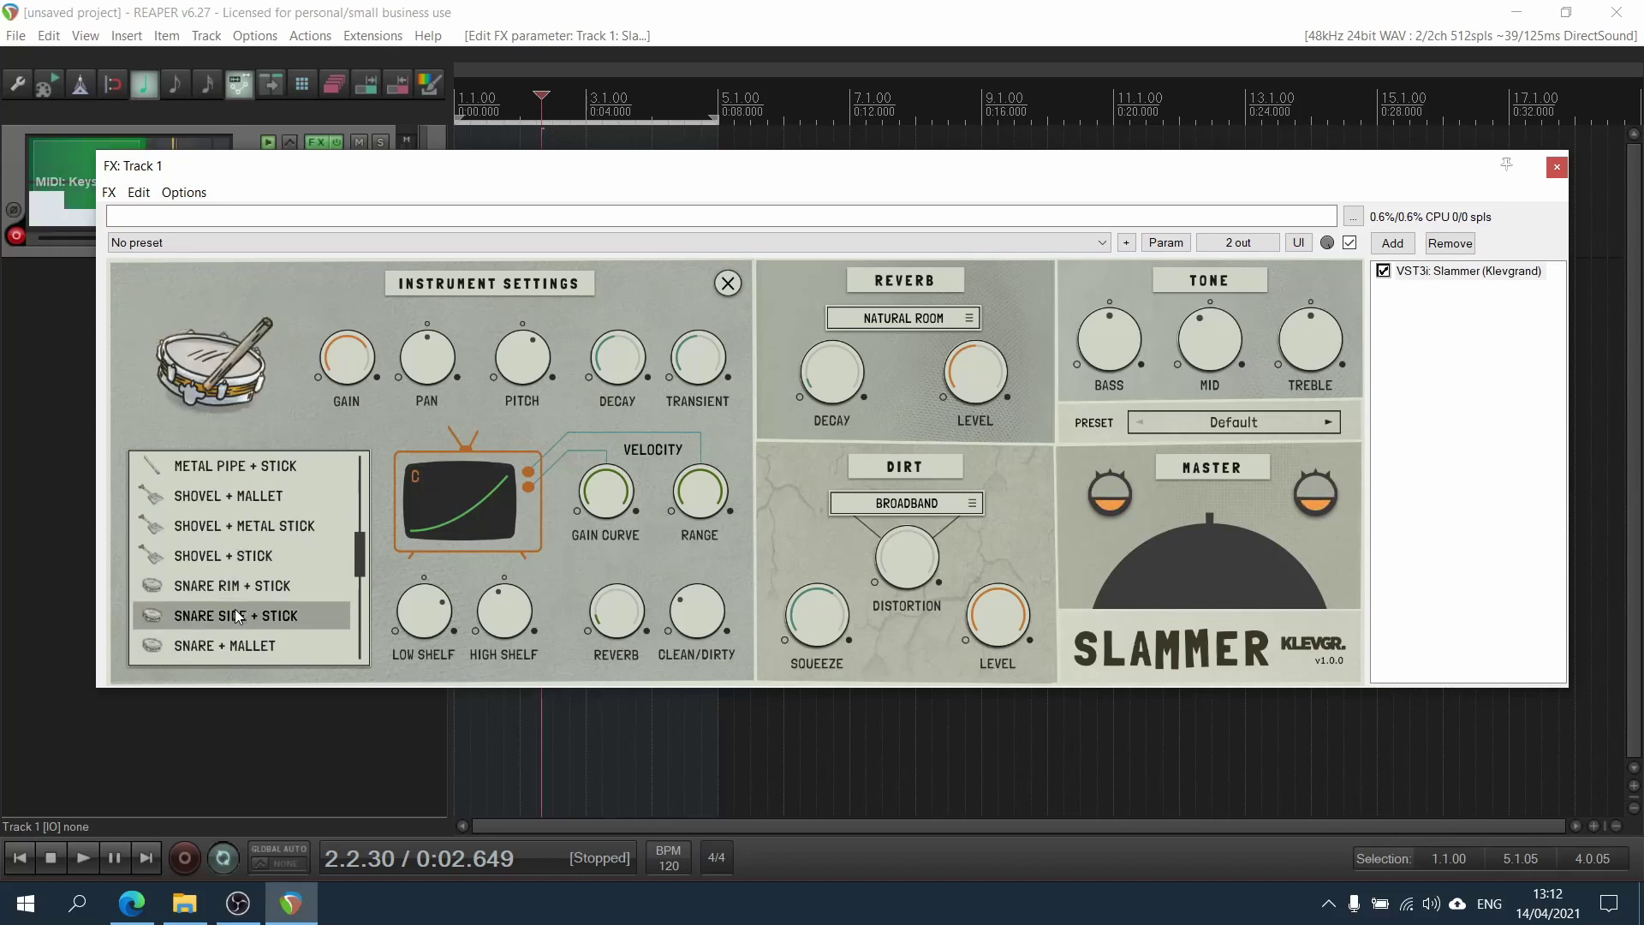
{"action": "scroll", "coordinate": [239, 608], "scroll_direction": "down", "scroll_amount": 3}
{"action": "left_click", "coordinate": [244, 535]}
{"action": "left_click", "coordinate": [238, 563]}
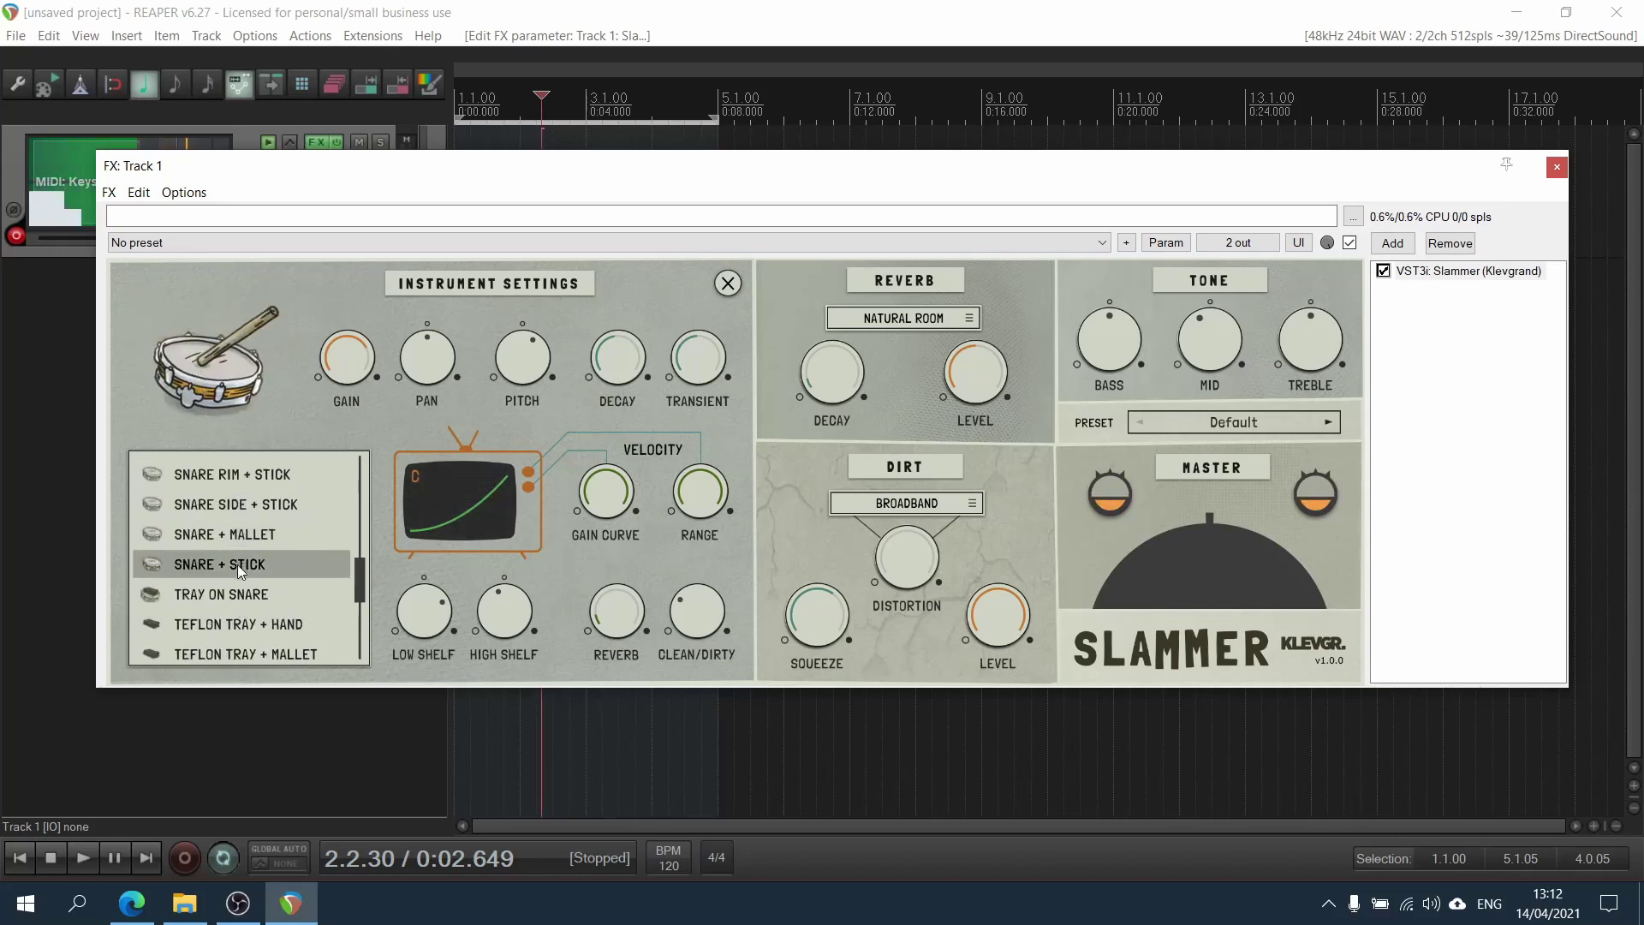
Audition Tray on Snare, Teflon Tray + Hand and Teflon Tray + Mallet on the C pad
{"action": "left_click", "coordinate": [231, 594]}
{"action": "left_click", "coordinate": [224, 621]}
{"action": "left_click", "coordinate": [224, 653]}
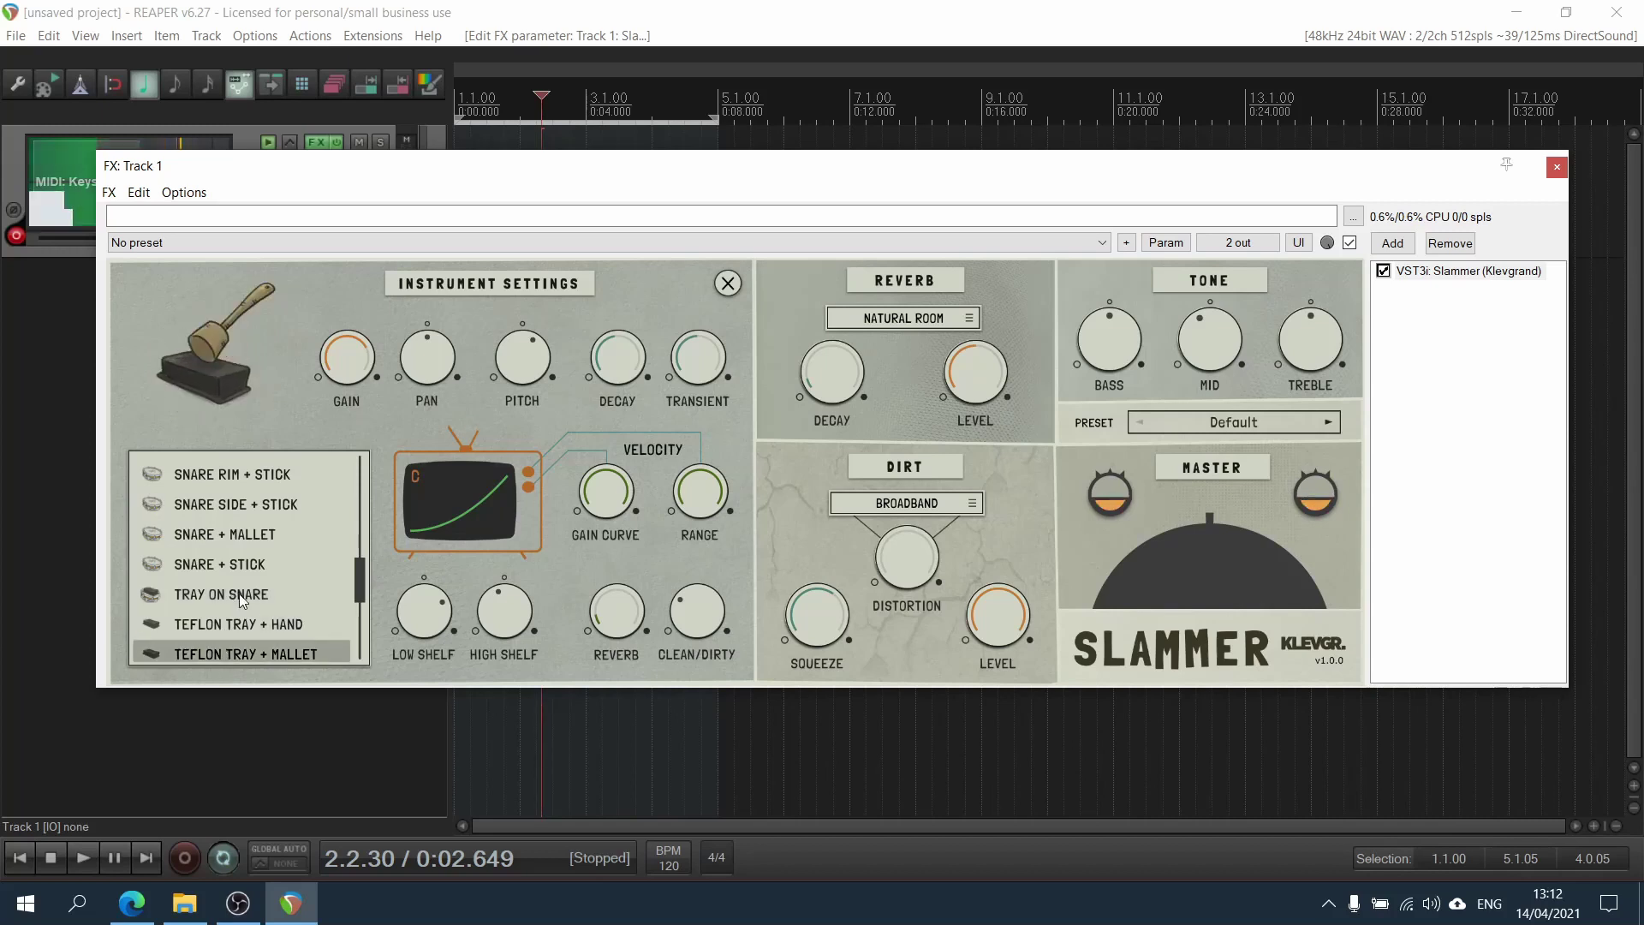
Audition Tom Rim + Stick, Tom Side + Stick, Tom + Hand Open, Tom + Hand Damped and Tom + Mallet on the C pad
{"action": "scroll", "coordinate": [240, 590], "scroll_direction": "down", "scroll_amount": 3}
{"action": "left_click", "coordinate": [236, 574]}
{"action": "left_click", "coordinate": [232, 602]}
{"action": "left_click", "coordinate": [229, 632]}
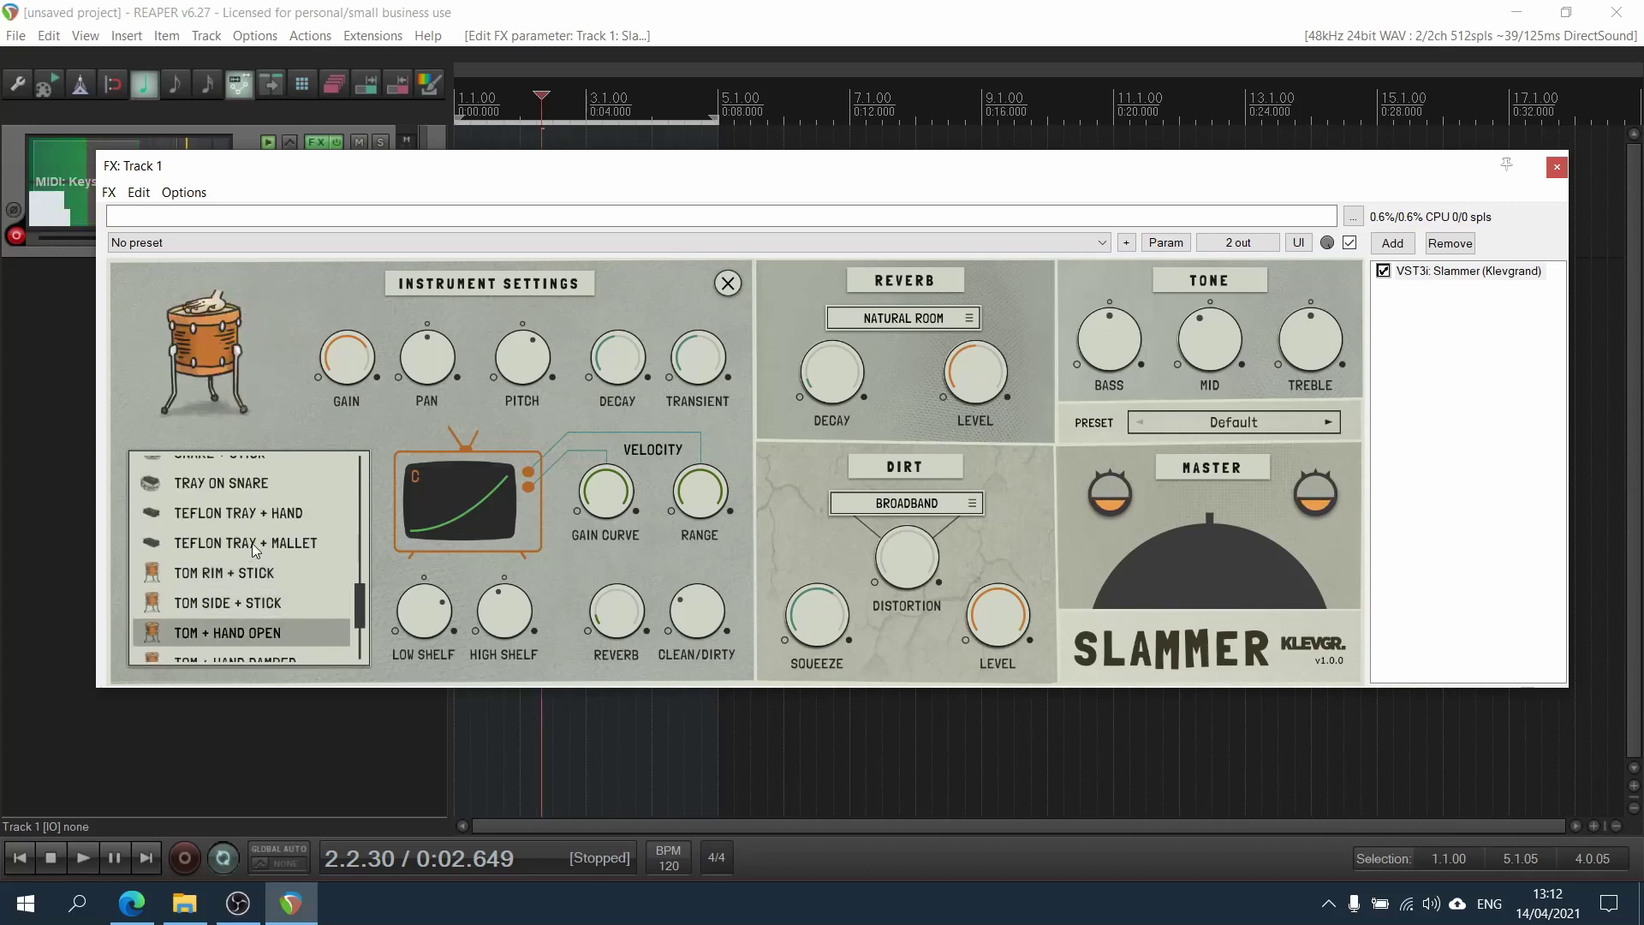
{"action": "scroll", "coordinate": [246, 582], "scroll_direction": "down", "scroll_amount": 1}
{"action": "left_click", "coordinate": [243, 604]}
{"action": "left_click", "coordinate": [235, 637]}
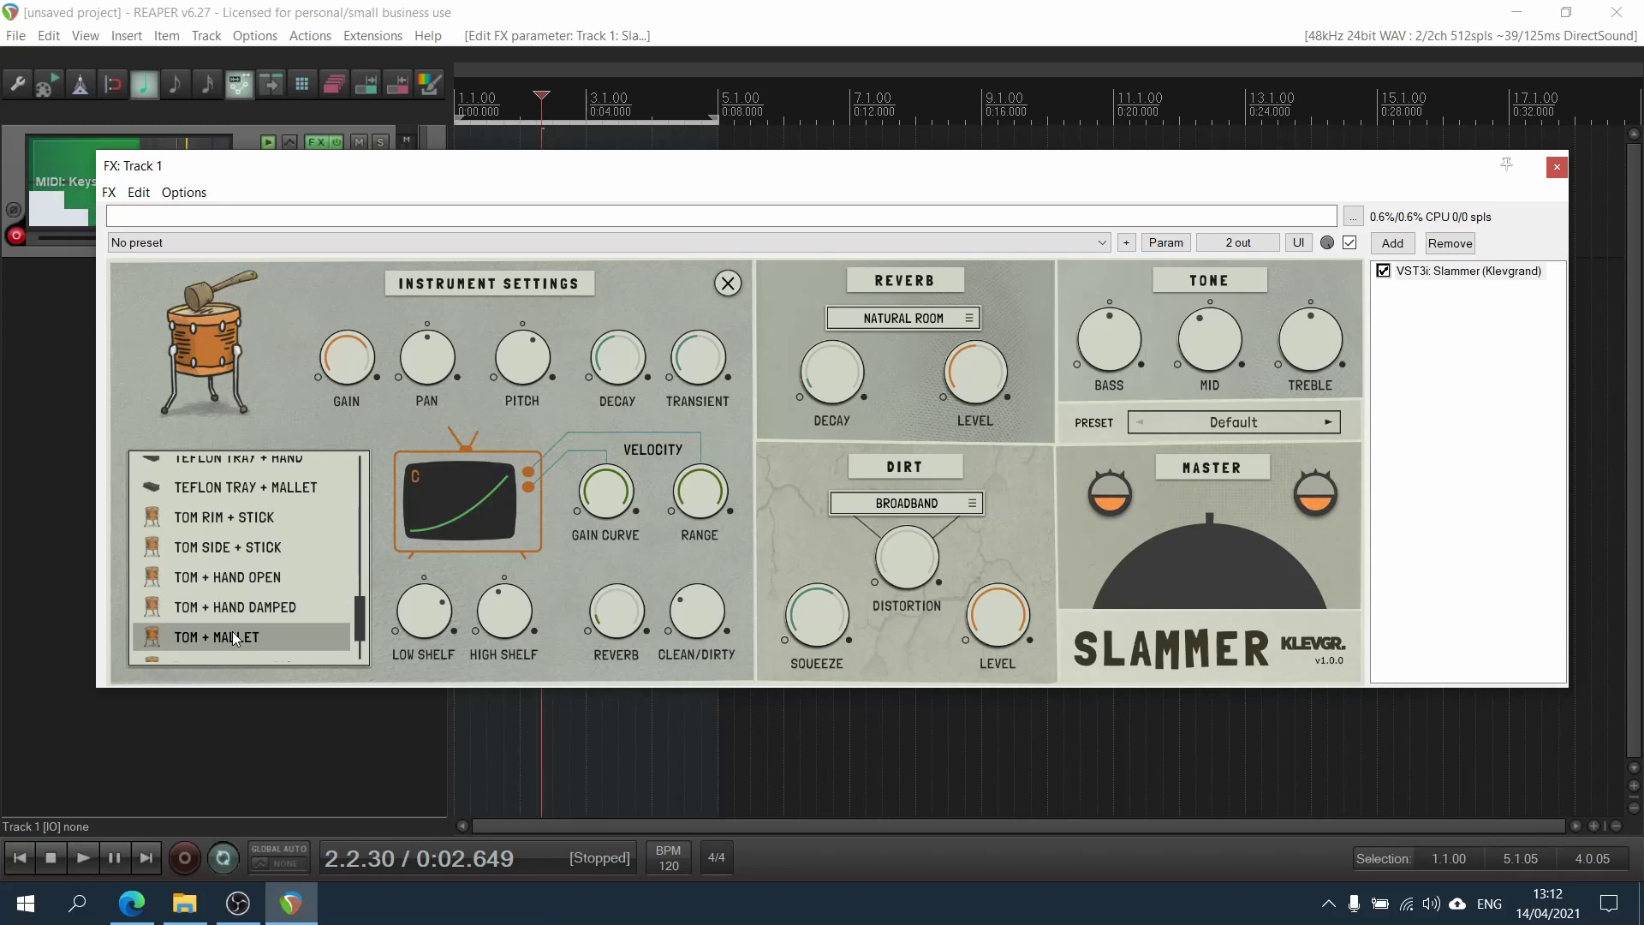
Audition Tom + Wooden Stick, Wood Knob Small and Wood Knob Large on the C pad
{"action": "scroll", "coordinate": [236, 638], "scroll_direction": "down", "scroll_amount": 1}
{"action": "left_click", "coordinate": [233, 586]}
{"action": "left_click", "coordinate": [230, 617]}
{"action": "left_click", "coordinate": [221, 647]}
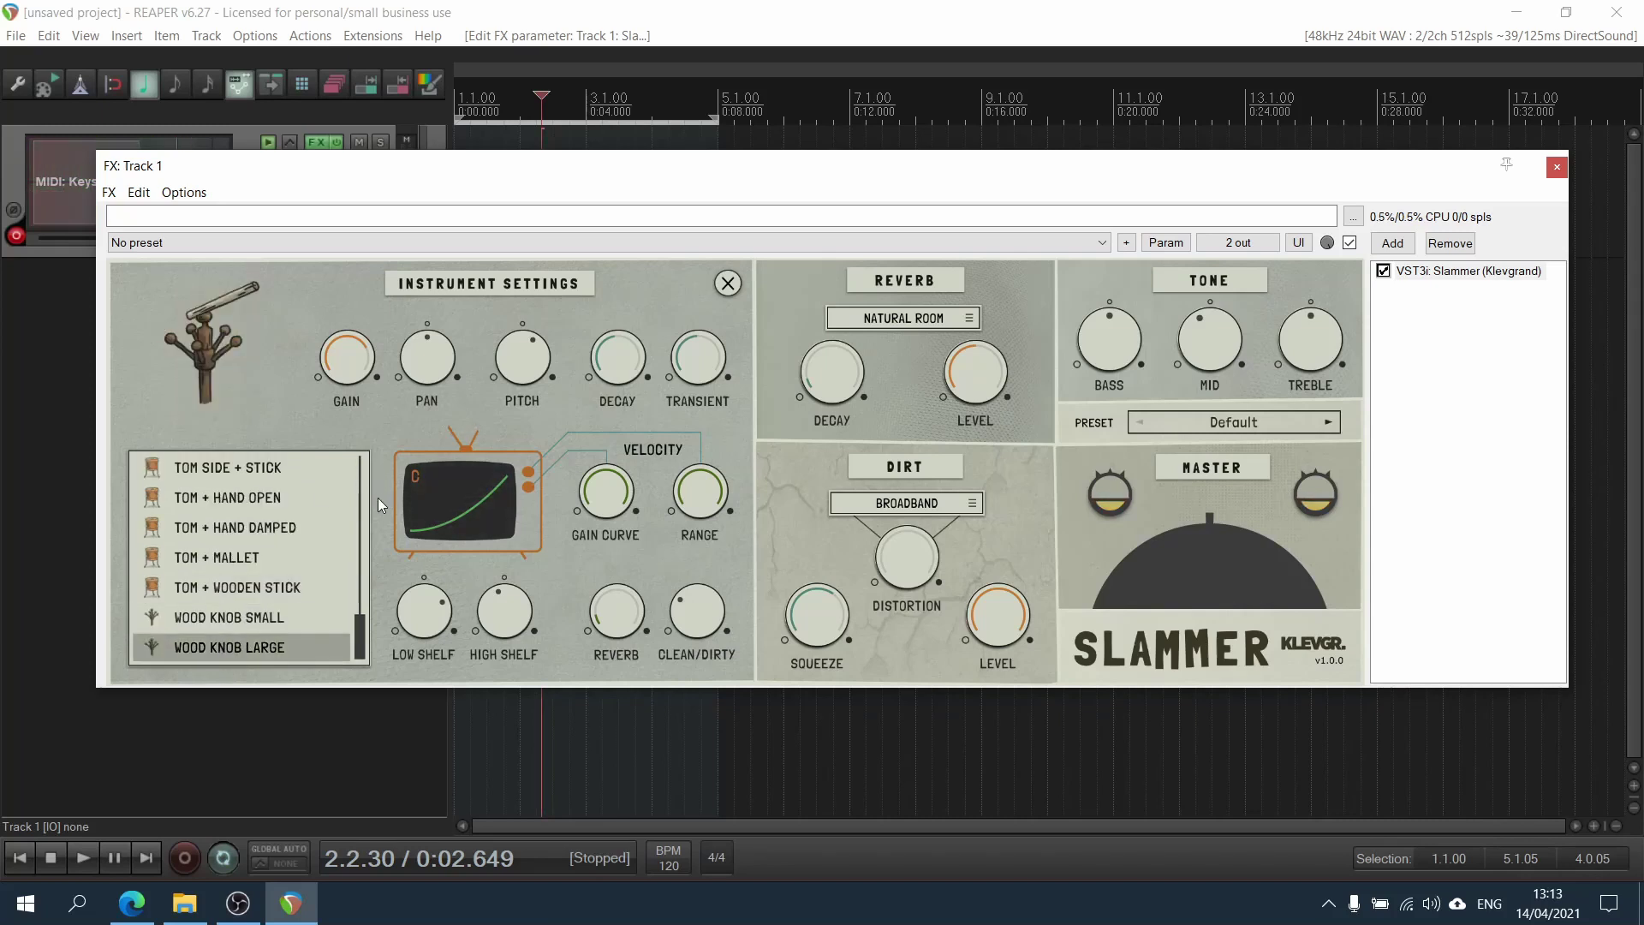
Set the C pad's instrument back to Bass Drum + Mallet
{"action": "scroll", "coordinate": [334, 604], "scroll_direction": "up", "scroll_amount": 15}
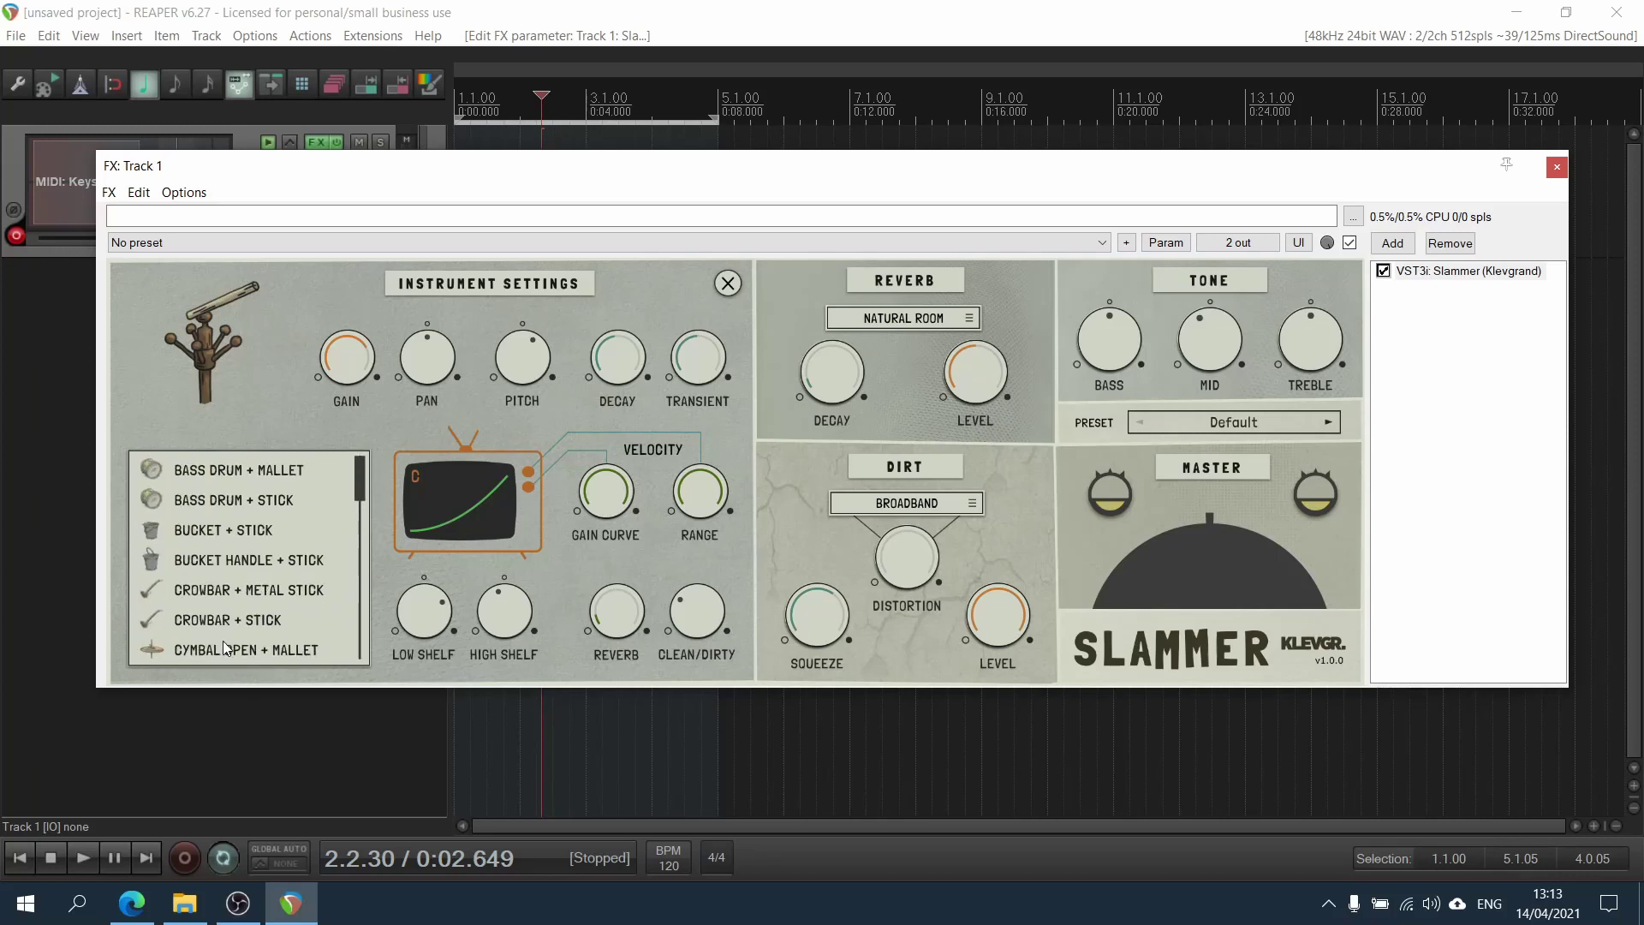
{"action": "left_click", "coordinate": [214, 465]}
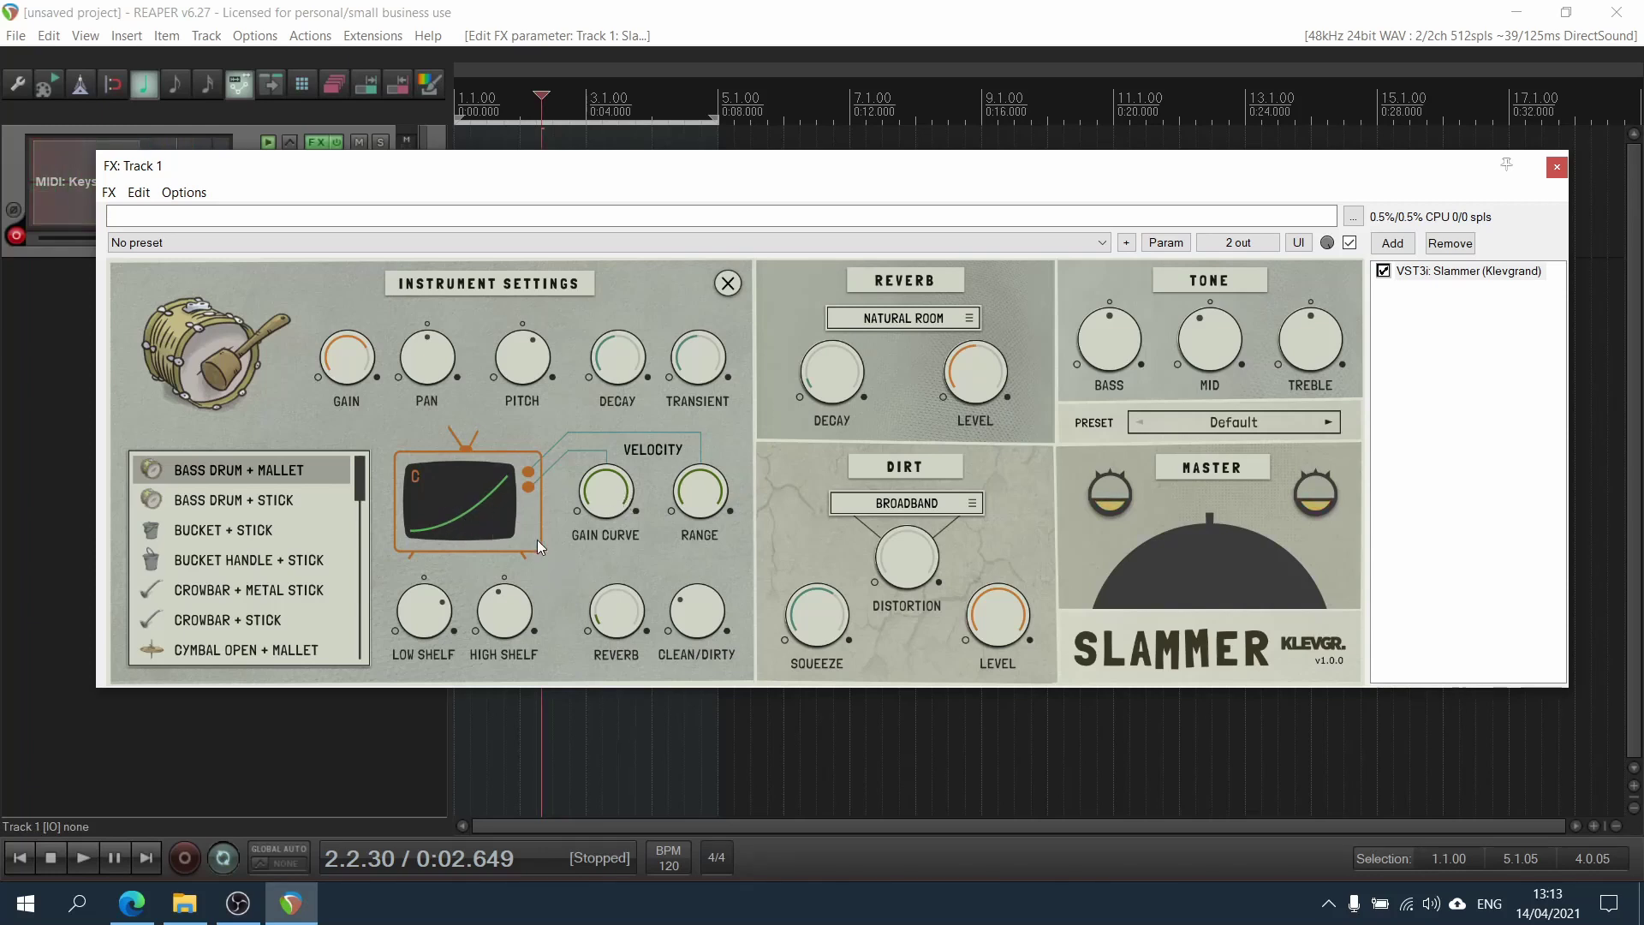
Sweep the bass drum's velocity Gain Curve down to its minimum and back up to 100%
{"action": "left_click_drag", "start_coordinate": [615, 509], "coordinate": [610, 430]}
{"action": "left_click_drag", "start_coordinate": [607, 502], "coordinate": [610, 548]}
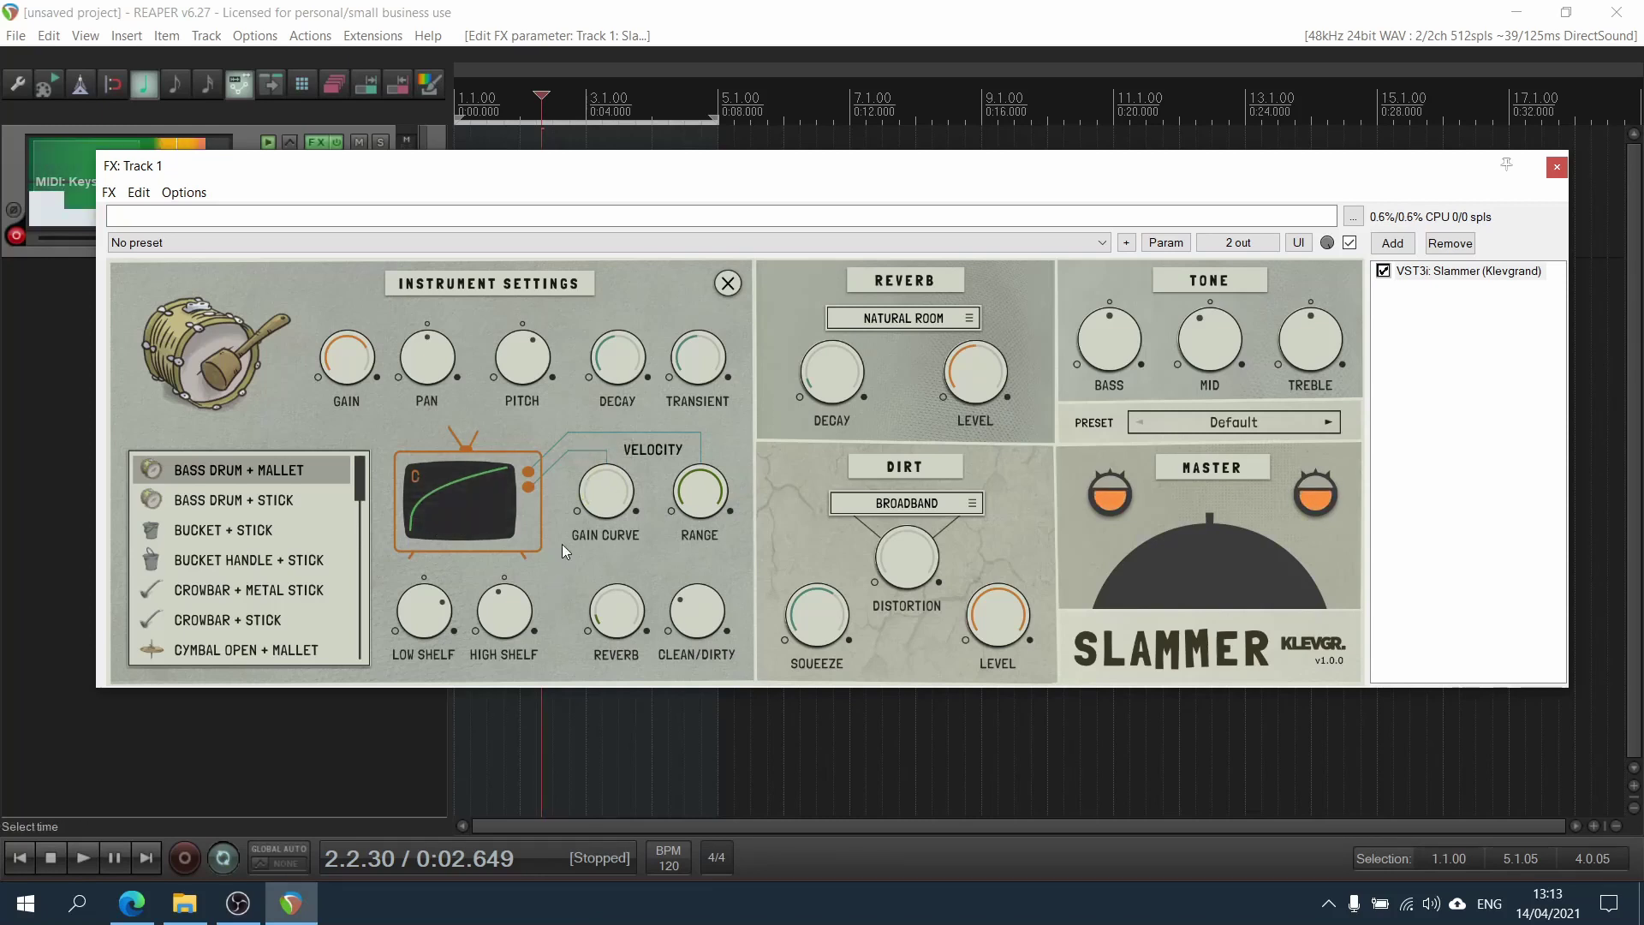
{"action": "left_click_drag", "start_coordinate": [597, 508], "coordinate": [644, 298]}
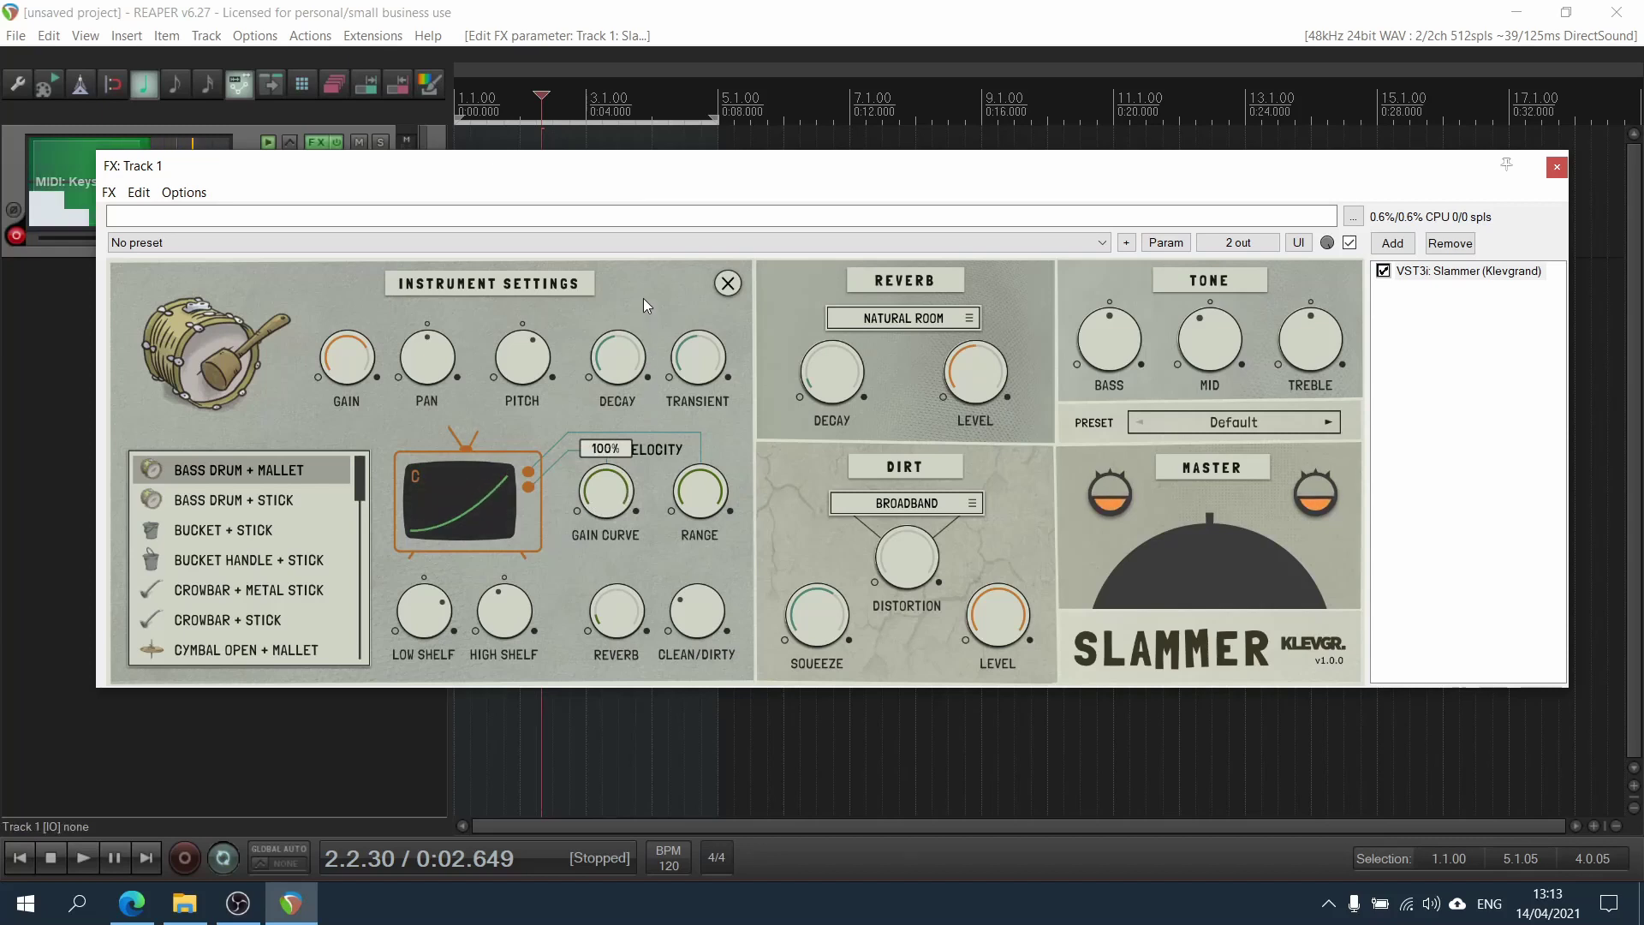
Try a reduced velocity Range on the bass drum, restore it to maximum, and lower the Gain Curve to its minimum
{"action": "mouse_move", "coordinate": [707, 492]}
{"action": "left_mouse_down"}
{"action": "mouse_move", "coordinate": [705, 660]}
{"action": "mouse_move", "coordinate": [645, 553]}
{"action": "mouse_move", "coordinate": [685, 507]}
{"action": "mouse_move", "coordinate": [672, 580]}
{"action": "mouse_move", "coordinate": [699, 400]}
{"action": "mouse_move", "coordinate": [696, 491]}
{"action": "left_mouse_up"}
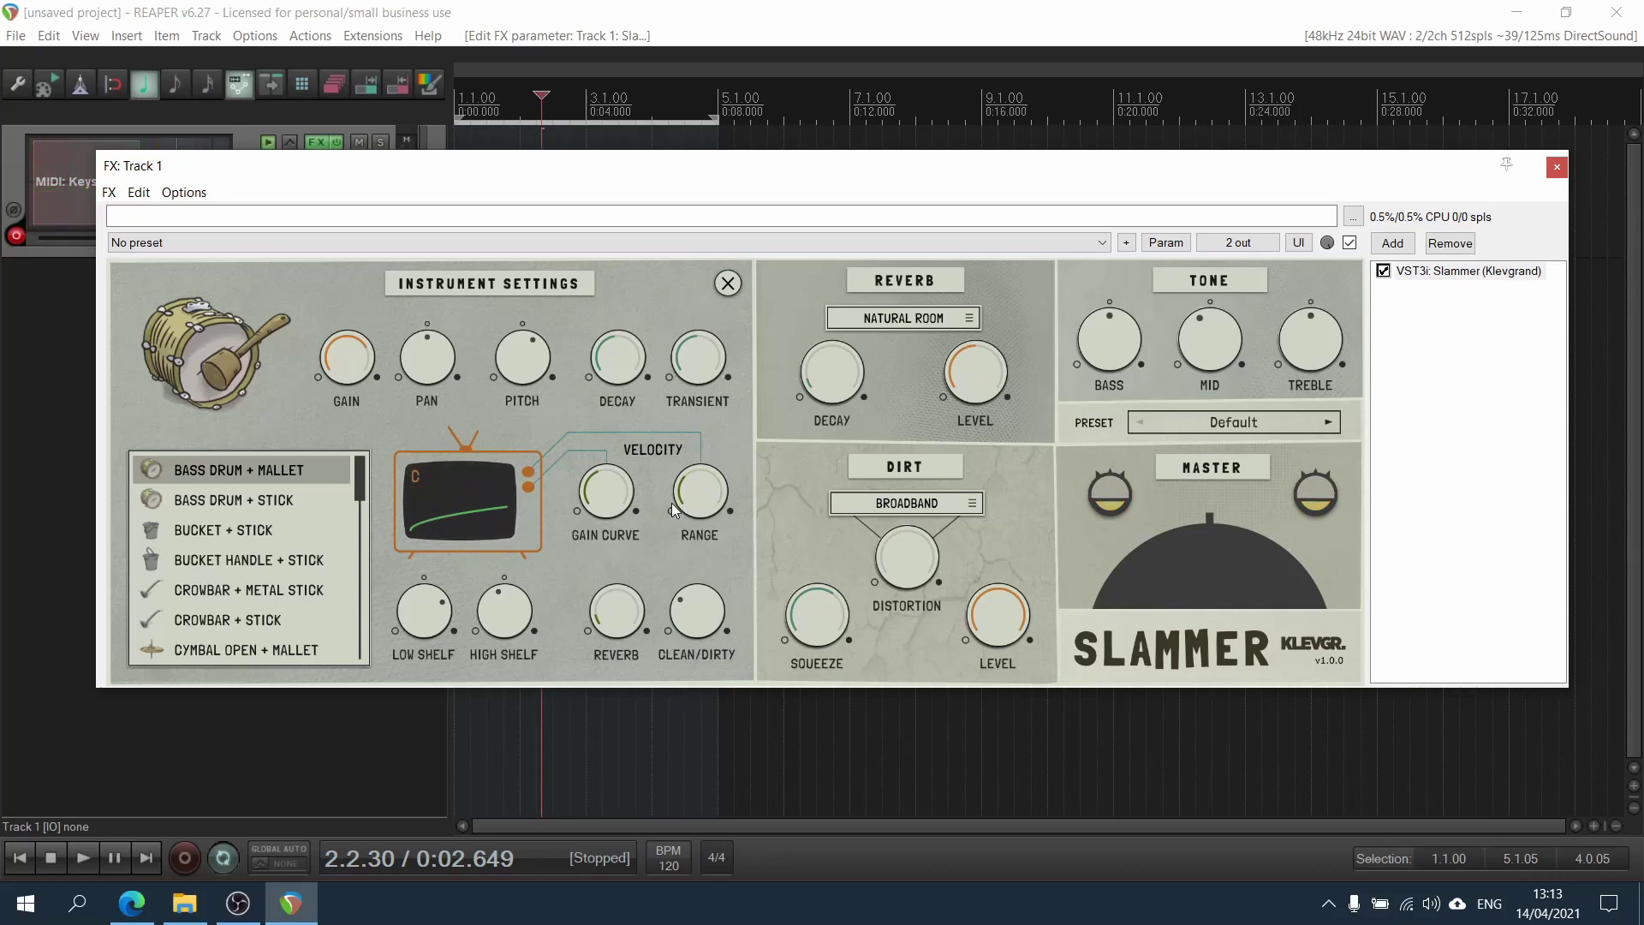
{"action": "left_click_drag", "start_coordinate": [612, 491], "coordinate": [618, 562]}
{"action": "left_click_drag", "start_coordinate": [679, 514], "coordinate": [651, 374]}
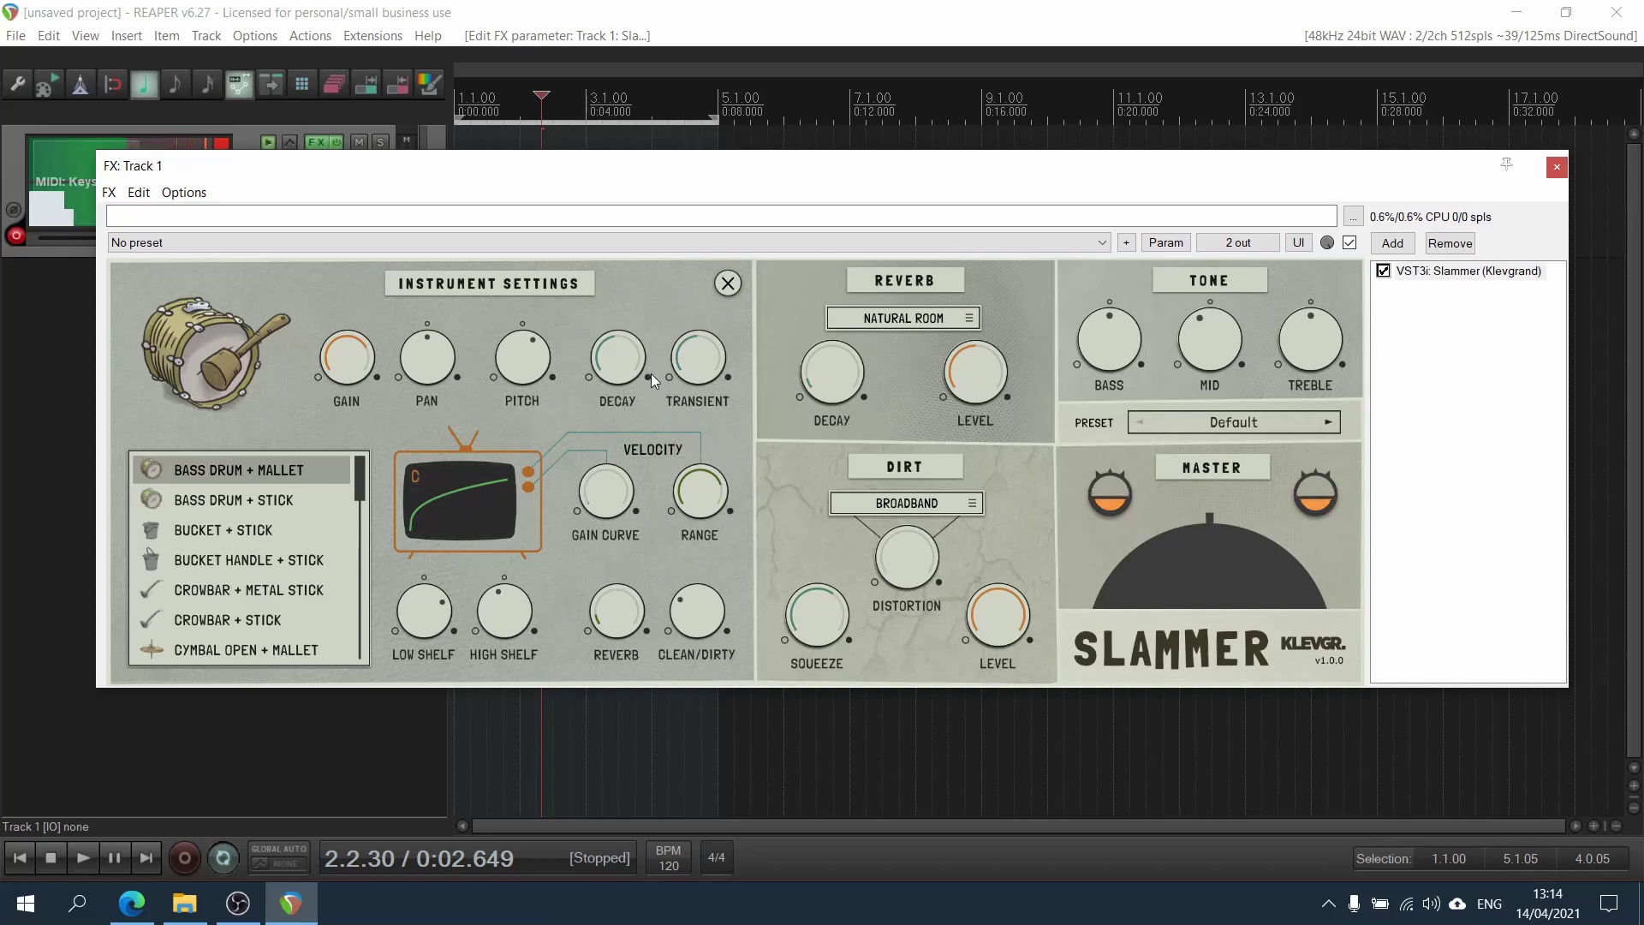
{"action": "left_click_drag", "start_coordinate": [711, 485], "coordinate": [695, 440]}
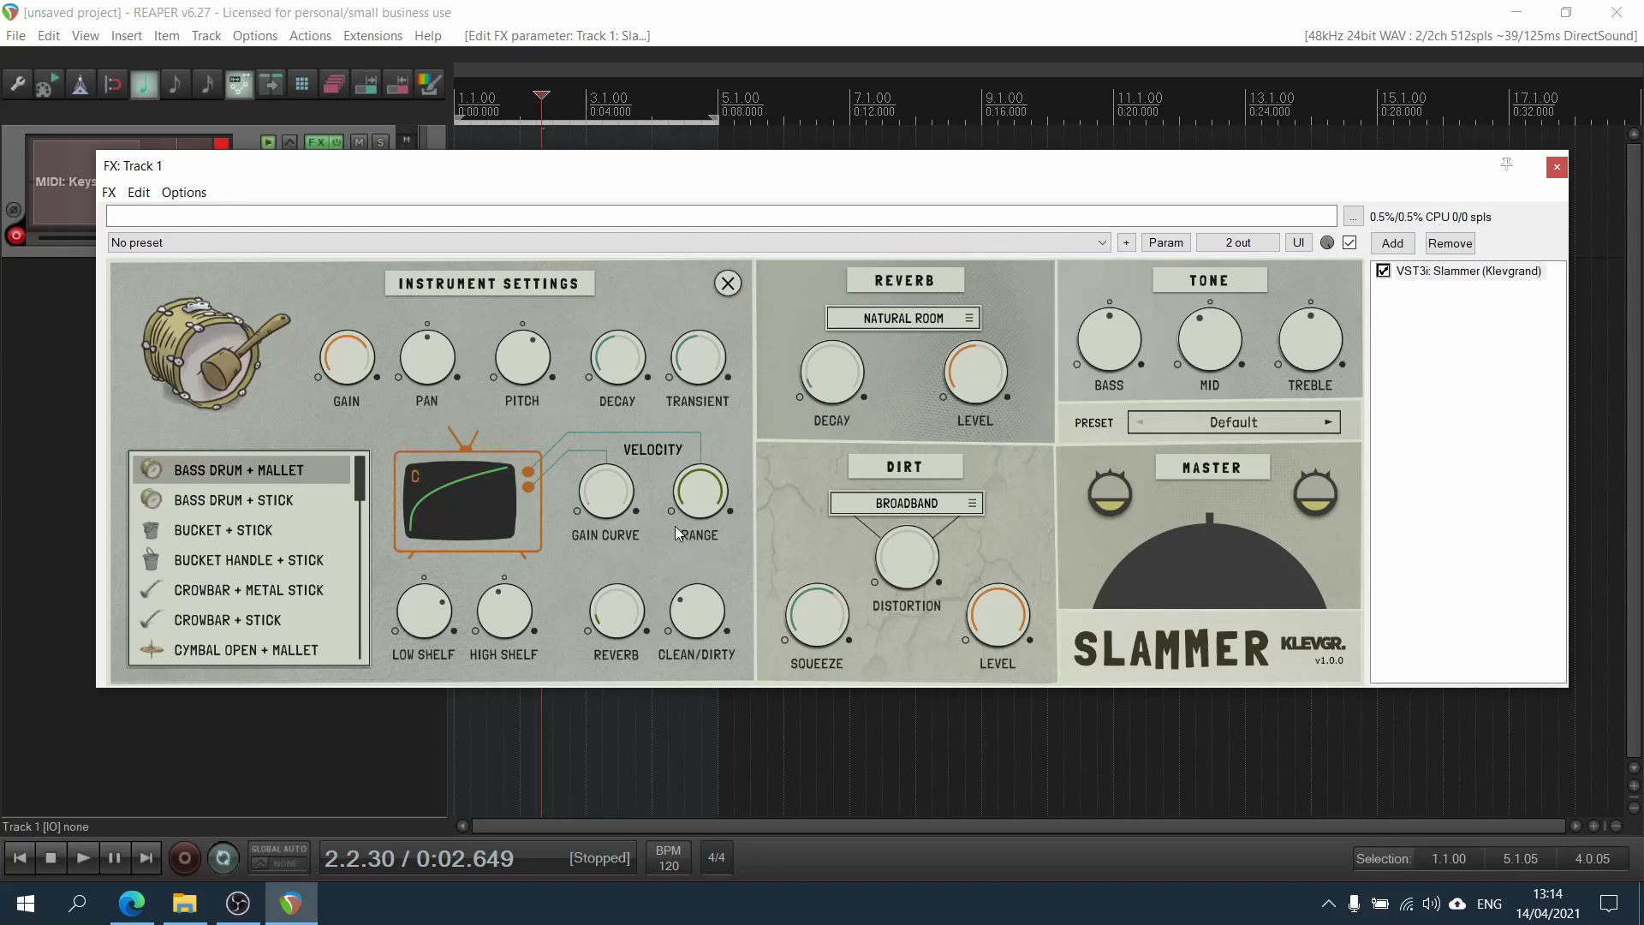
{"action": "left_click_drag", "start_coordinate": [606, 493], "coordinate": [605, 463]}
{"action": "left_click_drag", "start_coordinate": [589, 529], "coordinate": [594, 689]}
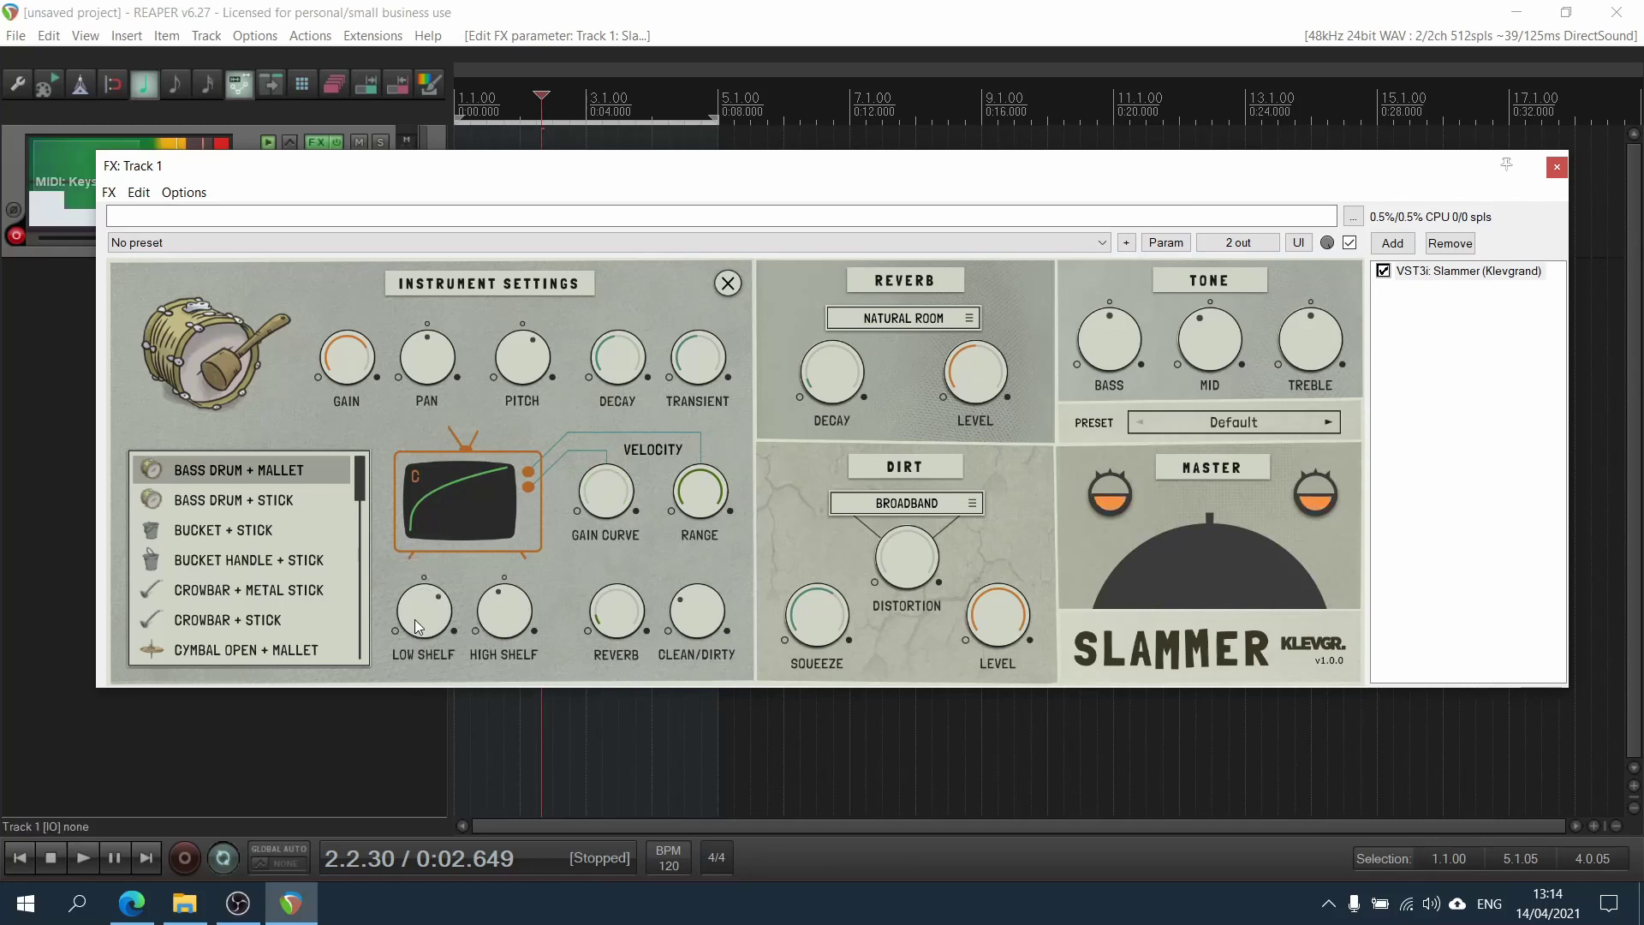
Adjust the bass drum's Low Shelf and High Shelf levels, and try out its Gain and Pan controls
{"action": "left_click_drag", "start_coordinate": [418, 626], "coordinate": [382, 651]}
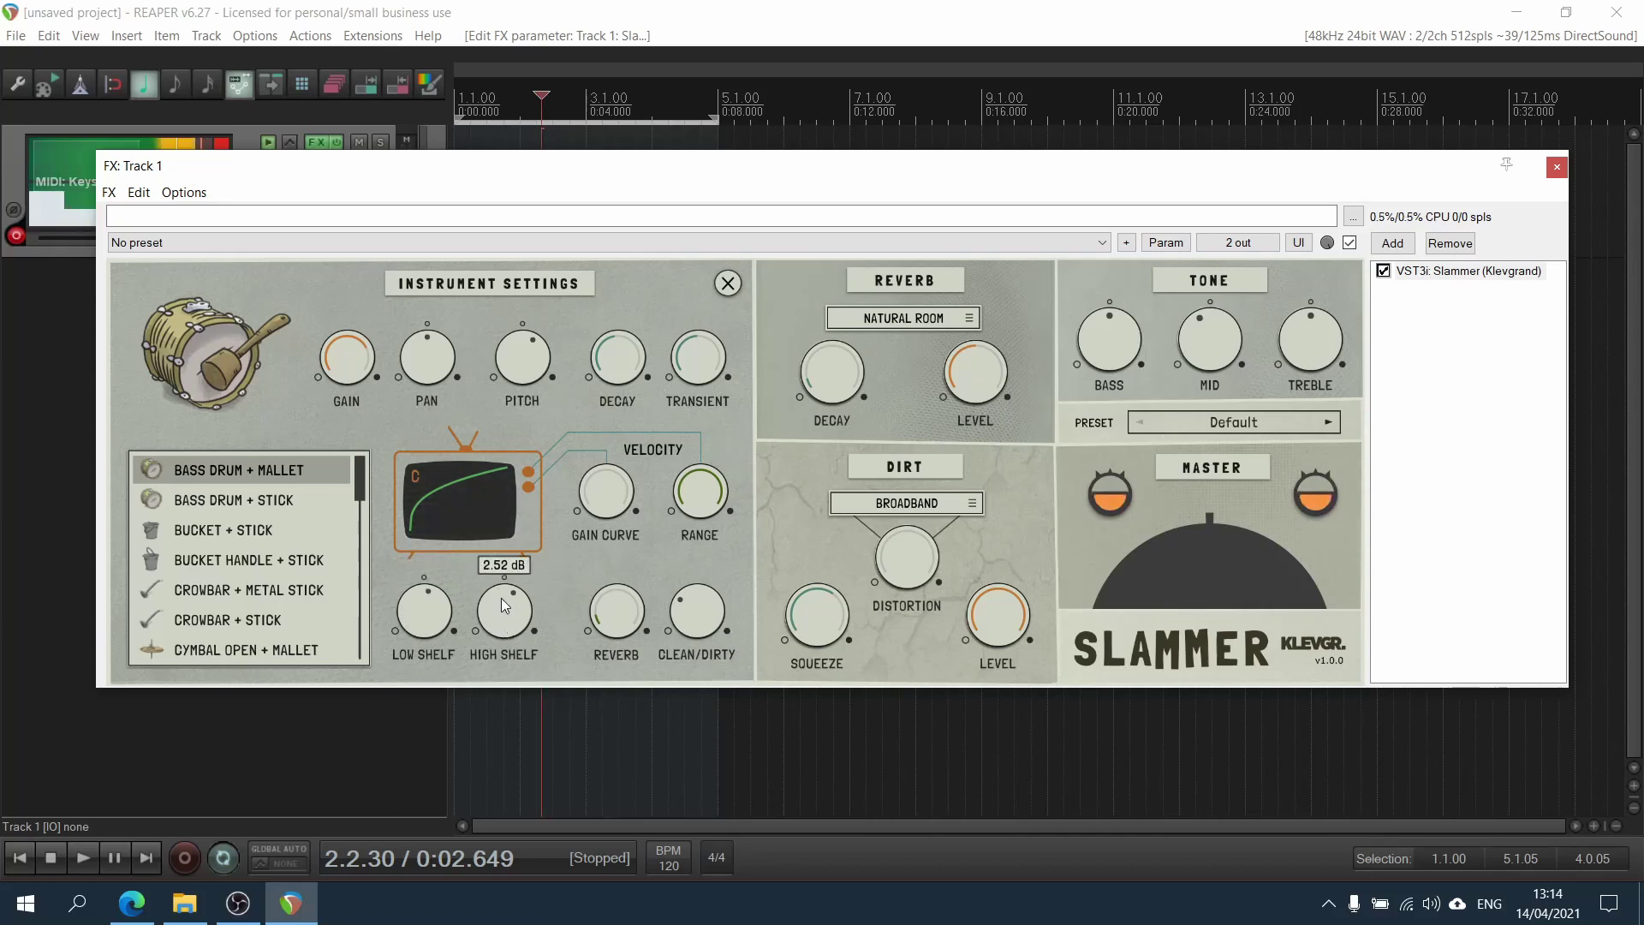
{"action": "left_click_drag", "start_coordinate": [503, 630], "coordinate": [465, 678]}
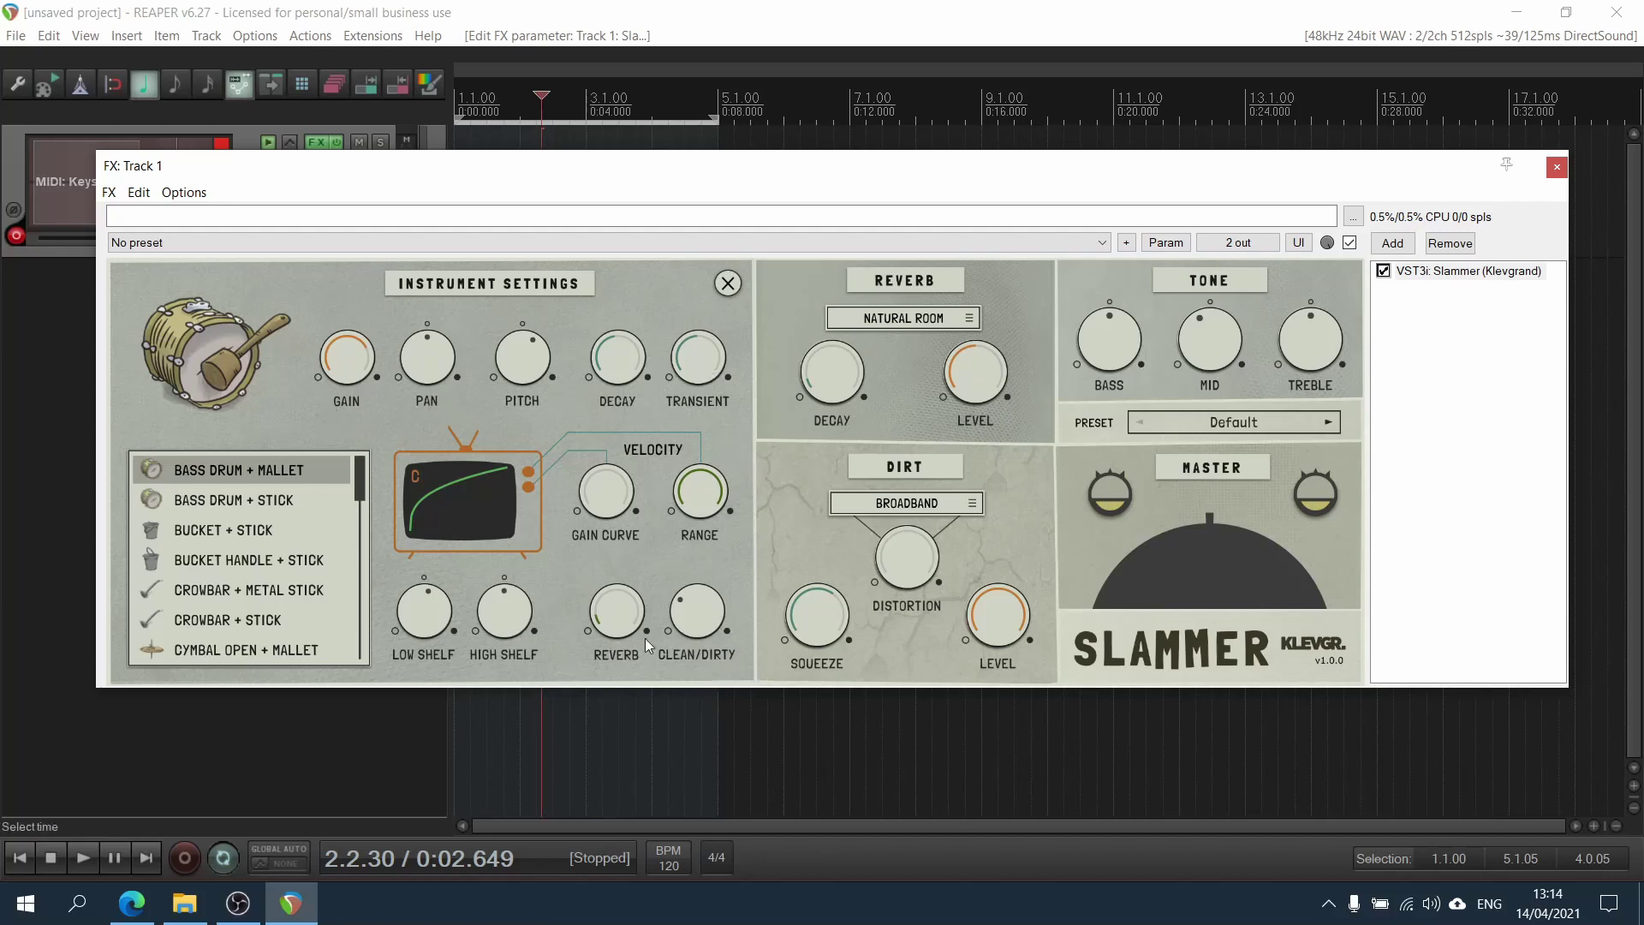
{"action": "left_click_drag", "start_coordinate": [345, 376], "coordinate": [322, 405]}
{"action": "mouse_move", "coordinate": [427, 358]}
{"action": "left_mouse_down"}
{"action": "mouse_move", "coordinate": [397, 428]}
{"action": "mouse_move", "coordinate": [399, 382]}
{"action": "mouse_move", "coordinate": [423, 353]}
{"action": "left_mouse_up"}
Sweep the bass drum's pitch up and down, ending at -1200 cents
{"action": "left_click_drag", "start_coordinate": [526, 375], "coordinate": [513, 597]}
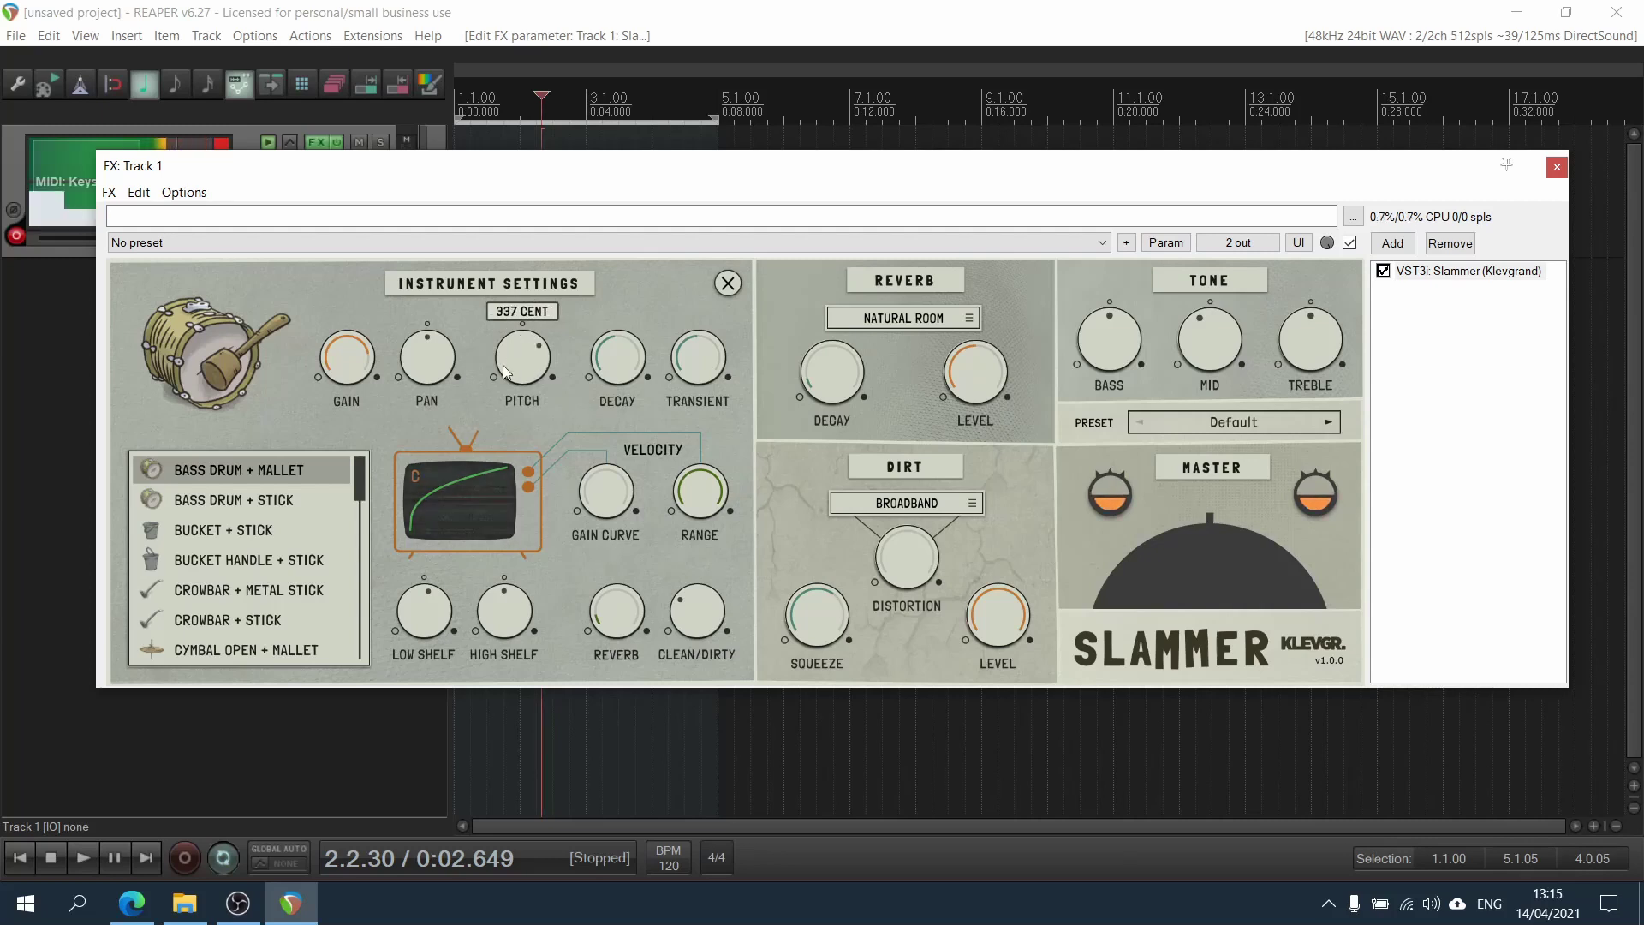
{"action": "left_click_drag", "start_coordinate": [495, 511], "coordinate": [480, 418]}
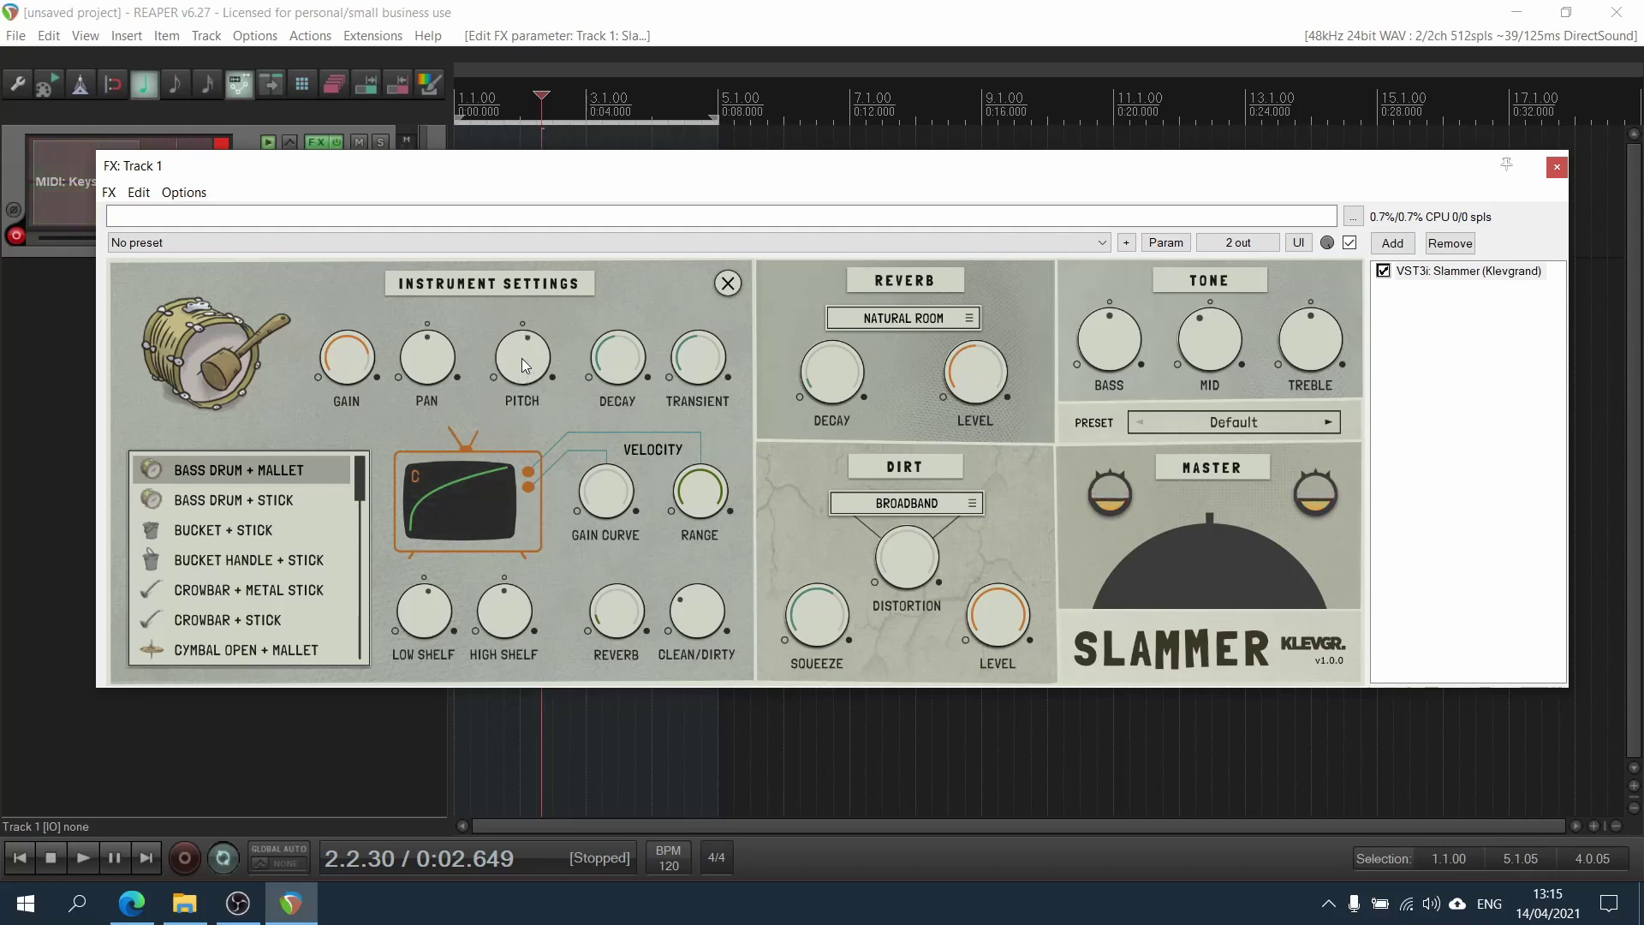
{"action": "left_click_drag", "start_coordinate": [522, 358], "coordinate": [501, 469]}
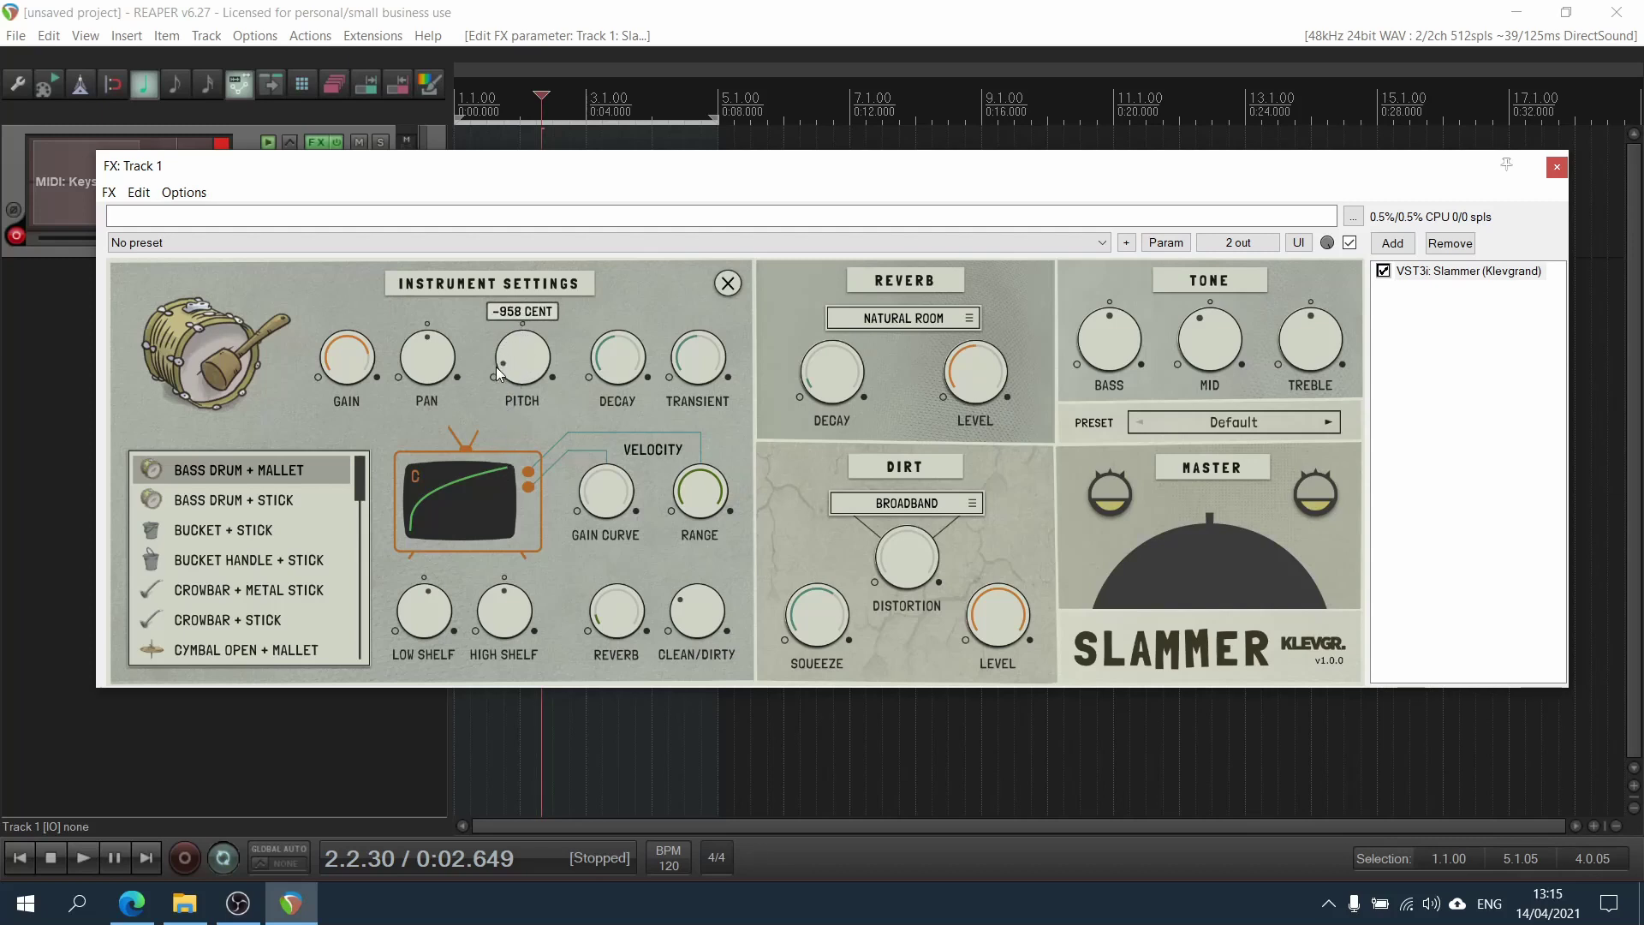
{"action": "mouse_move", "coordinate": [496, 366]}
{"action": "left_mouse_down"}
{"action": "mouse_move", "coordinate": [492, 392]}
{"action": "mouse_move", "coordinate": [516, 361]}
{"action": "left_mouse_up"}
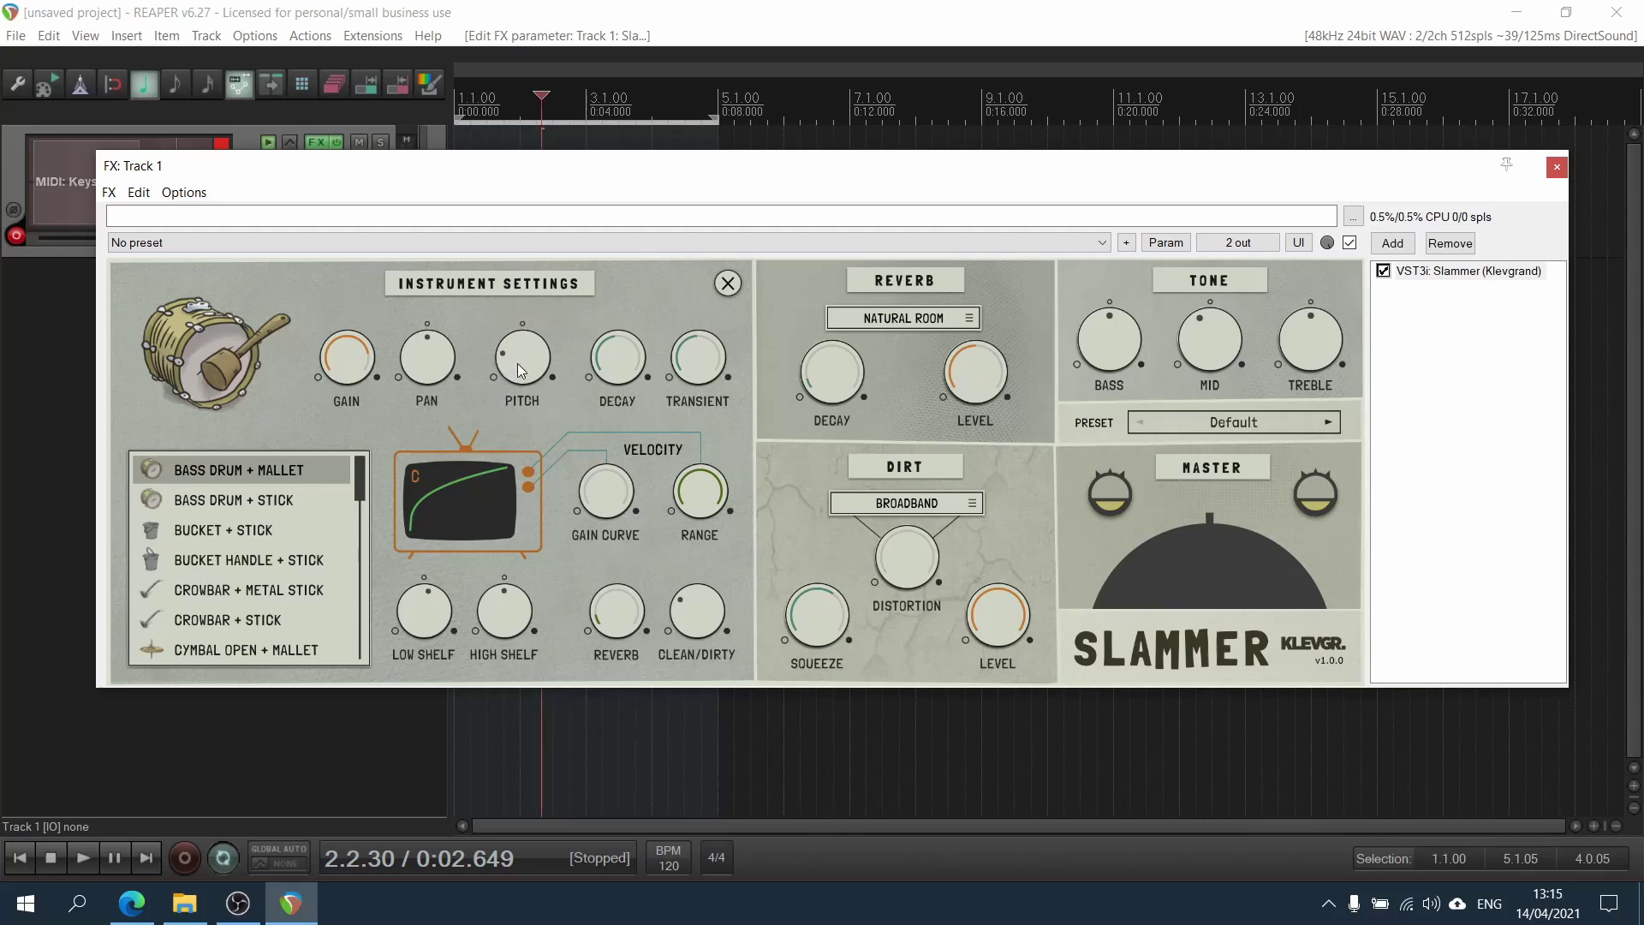
{"action": "left_click_drag", "start_coordinate": [517, 363], "coordinate": [507, 404]}
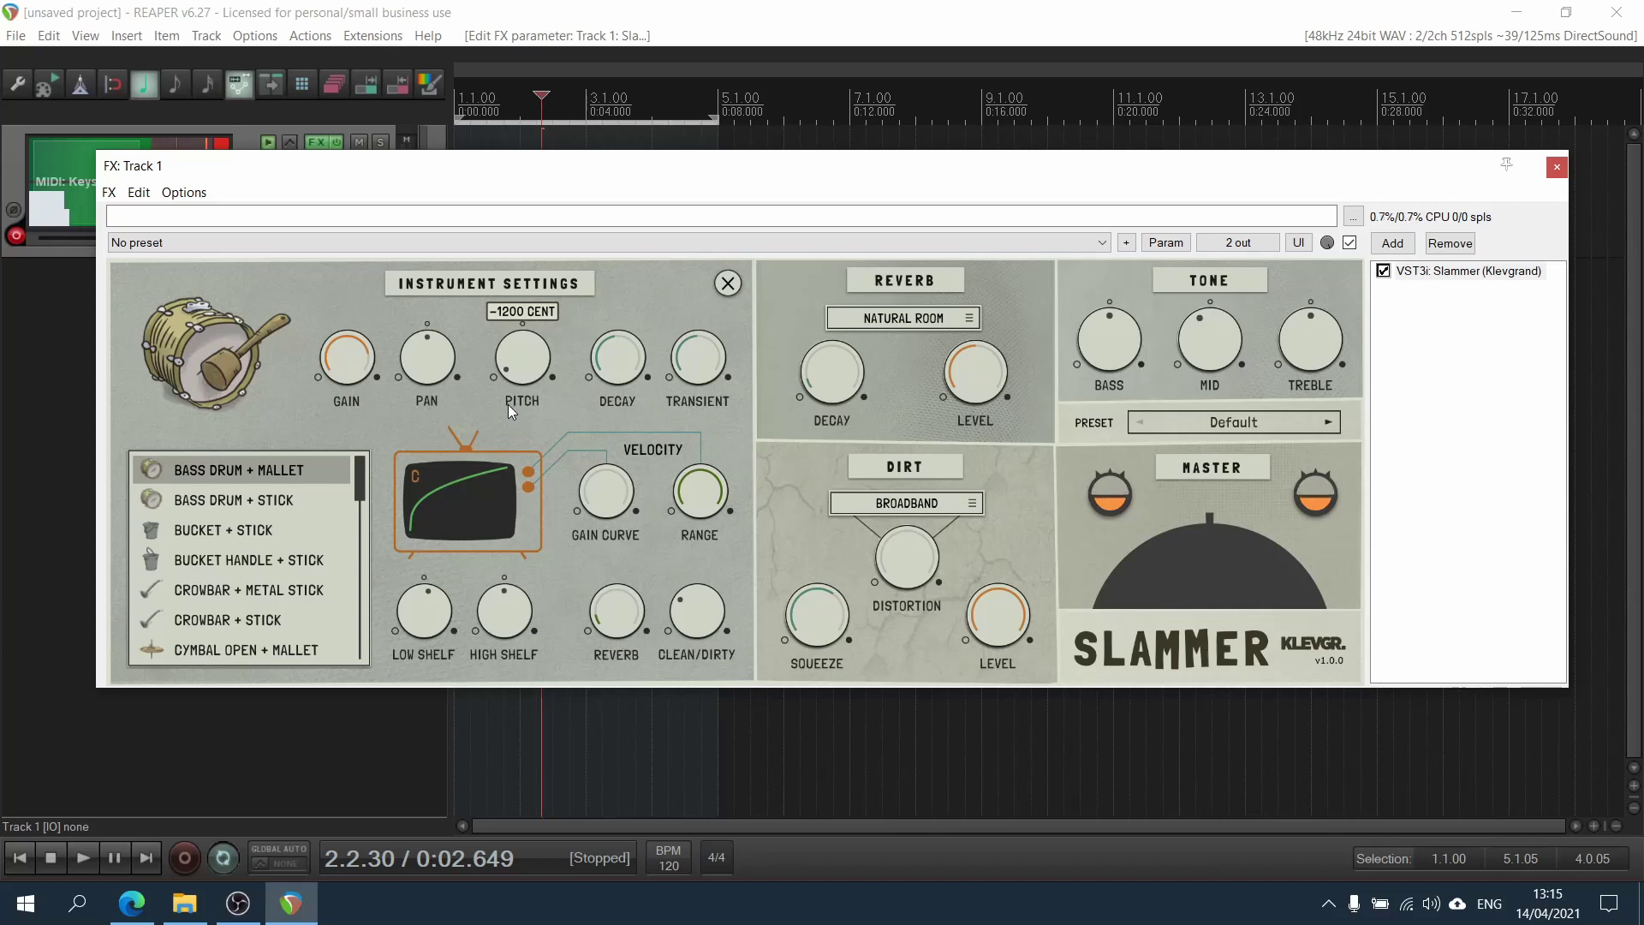
Reduce the bass drum's velocity Range and raise its pitch above zero
{"action": "left_click_drag", "start_coordinate": [694, 495], "coordinate": [681, 542]}
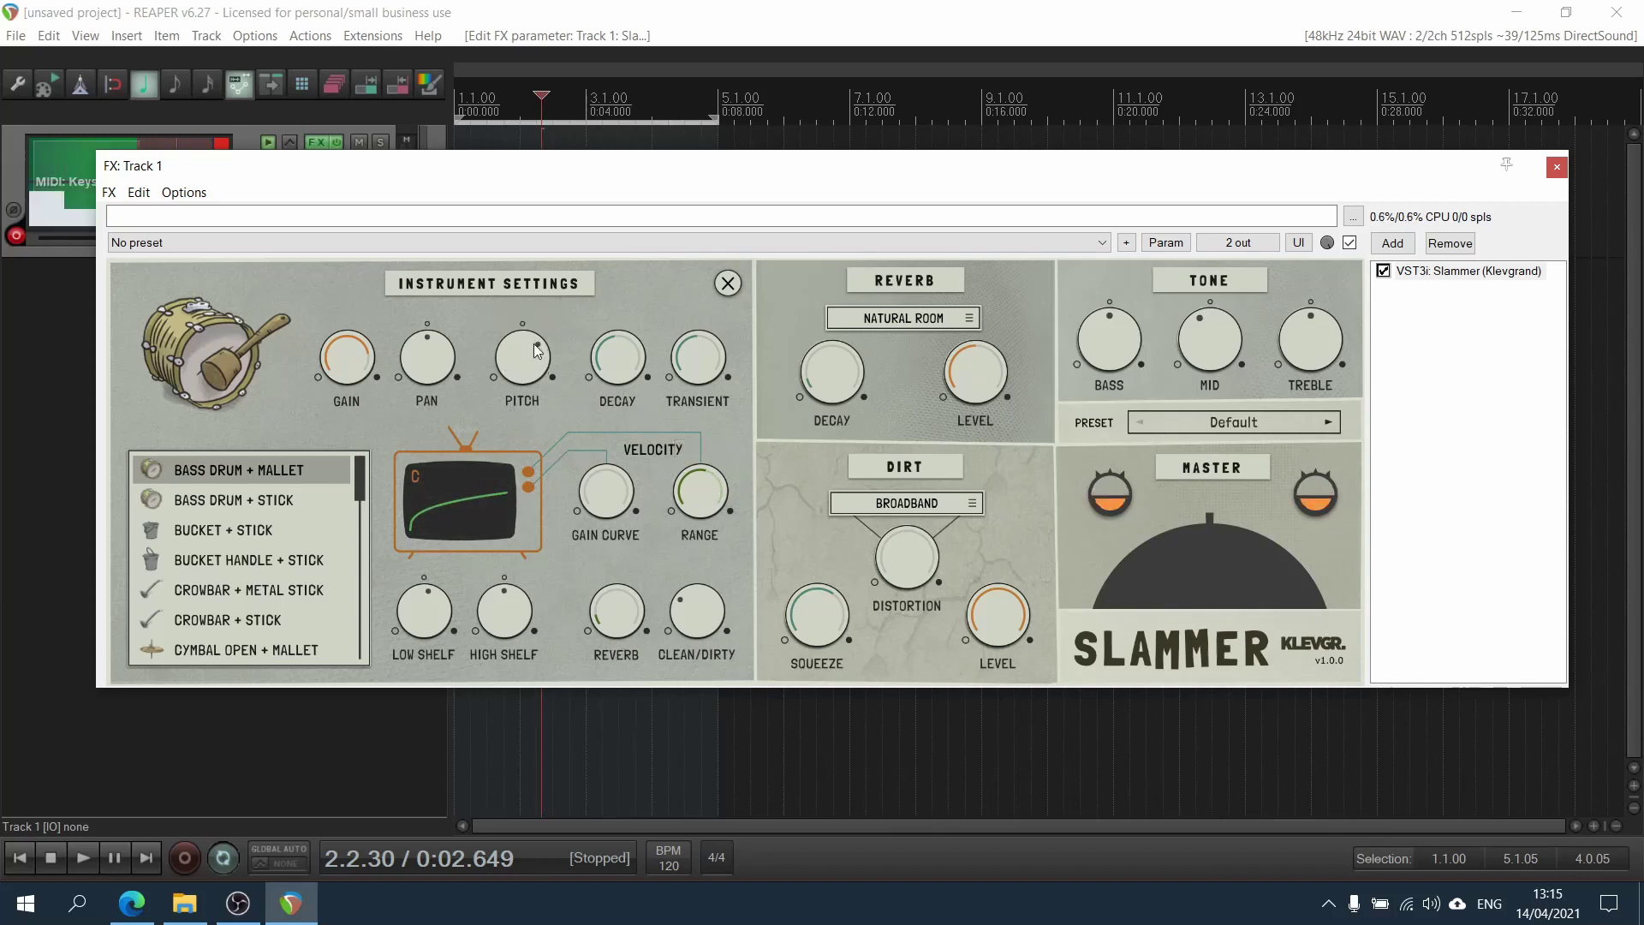
{"action": "left_click_drag", "start_coordinate": [524, 367], "coordinate": [533, 312]}
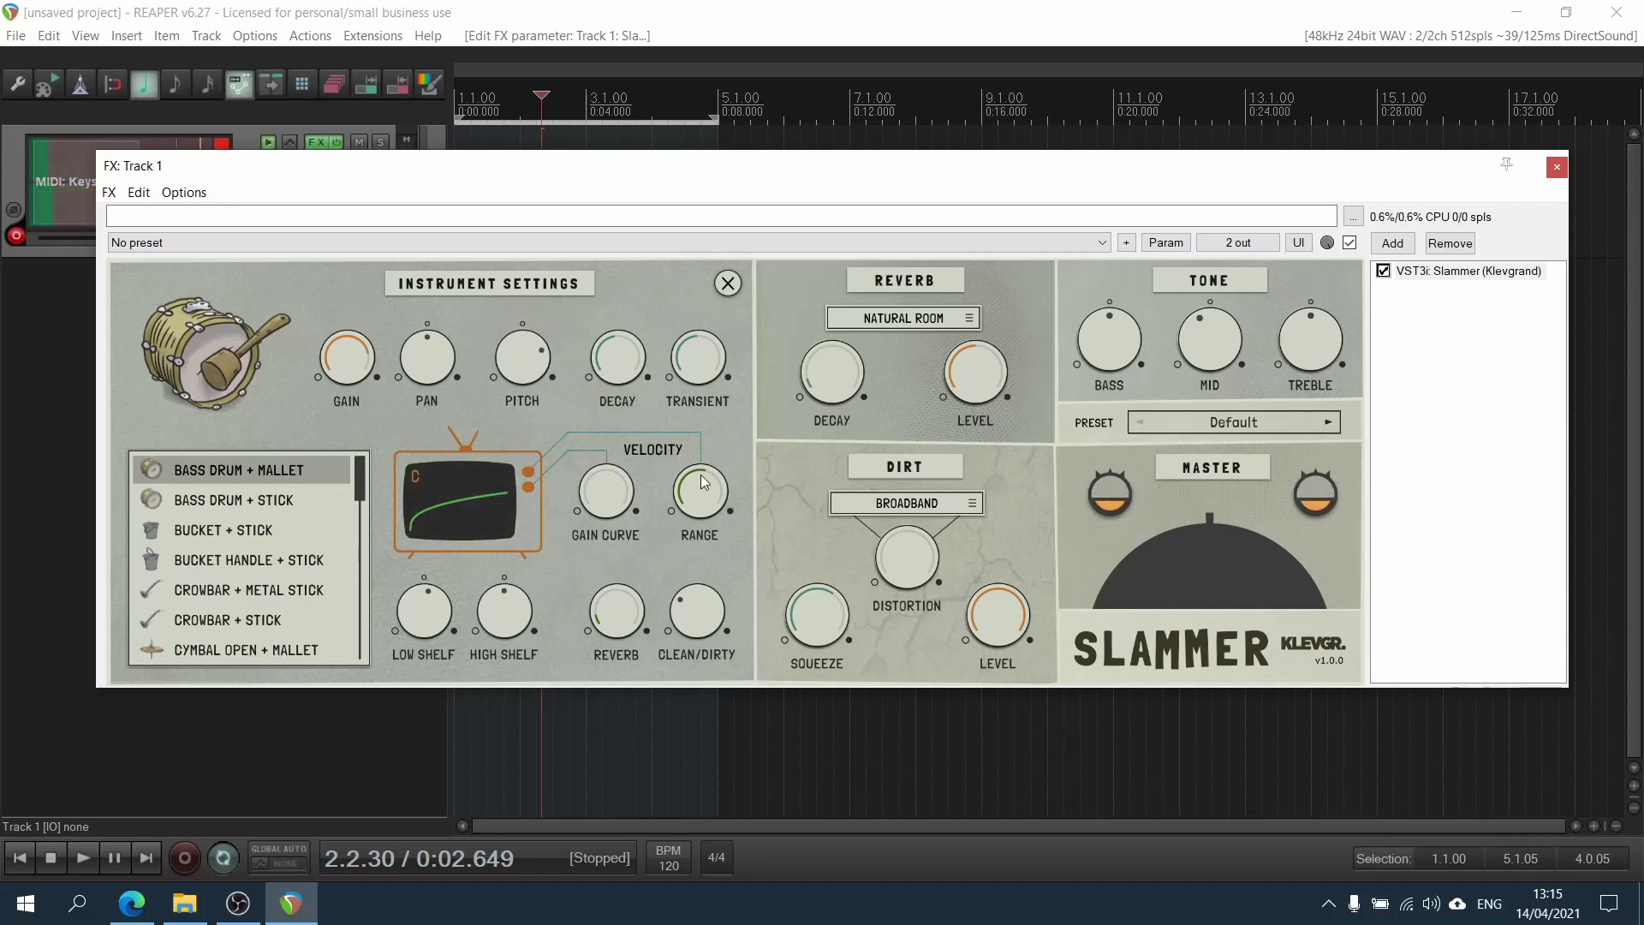
Sweep the bass drum's velocity Range and Gain Curve, leaving Range raised and Gain Curve at minimum, and try its Decay
{"action": "left_click_drag", "start_coordinate": [701, 476], "coordinate": [685, 568]}
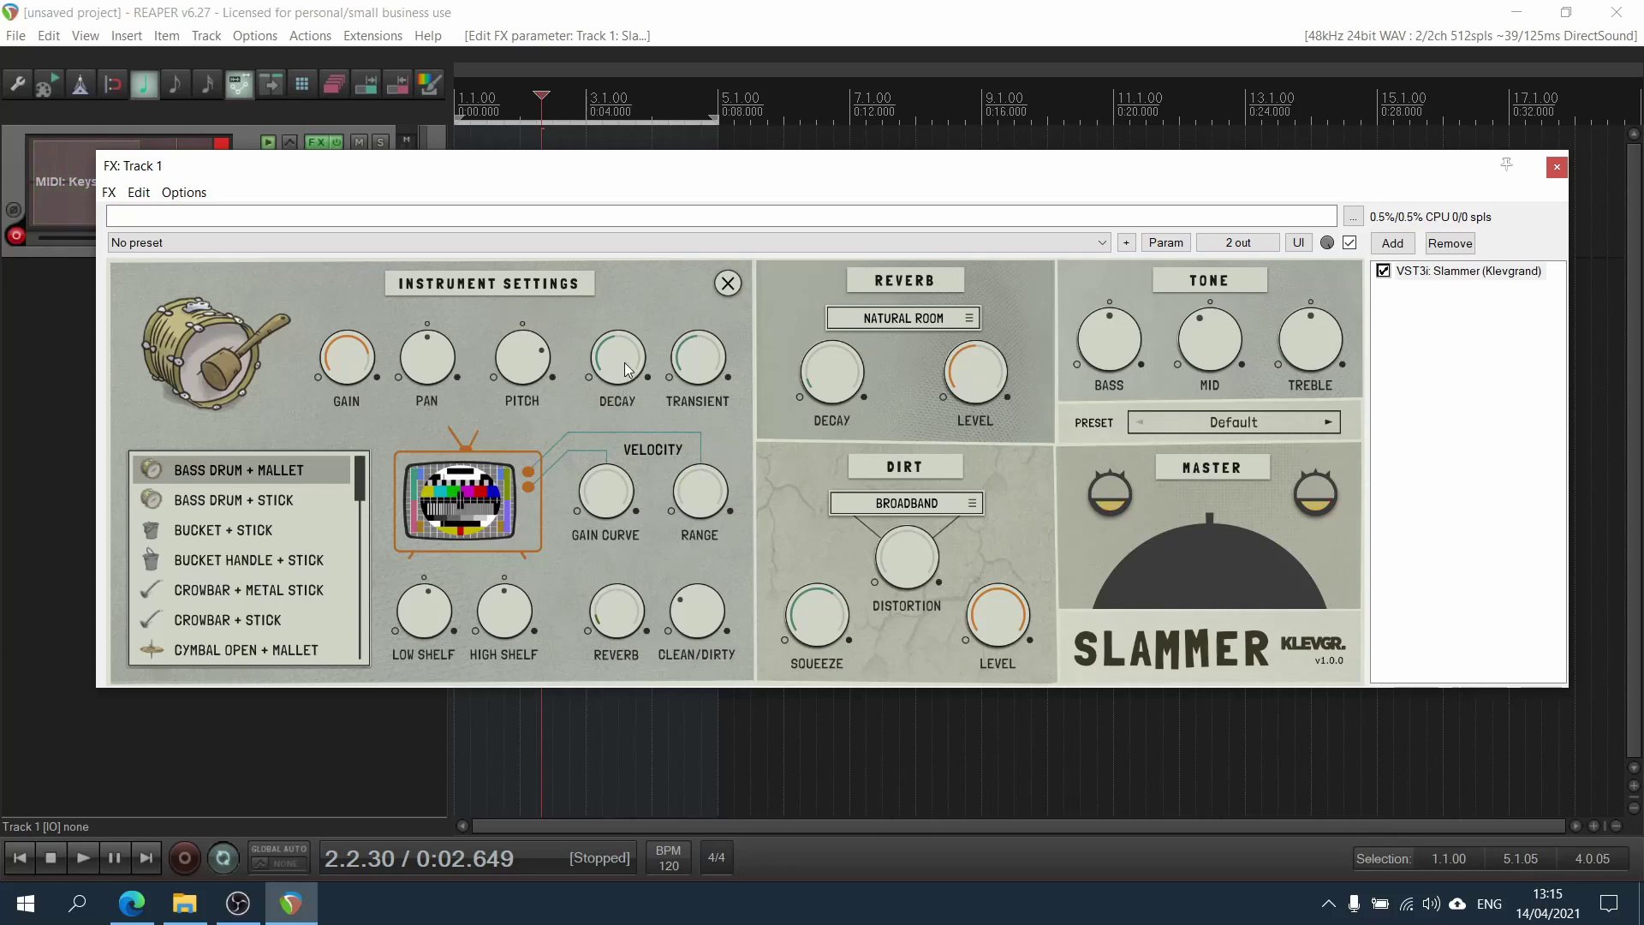
{"action": "left_click_drag", "start_coordinate": [625, 370], "coordinate": [624, 381]}
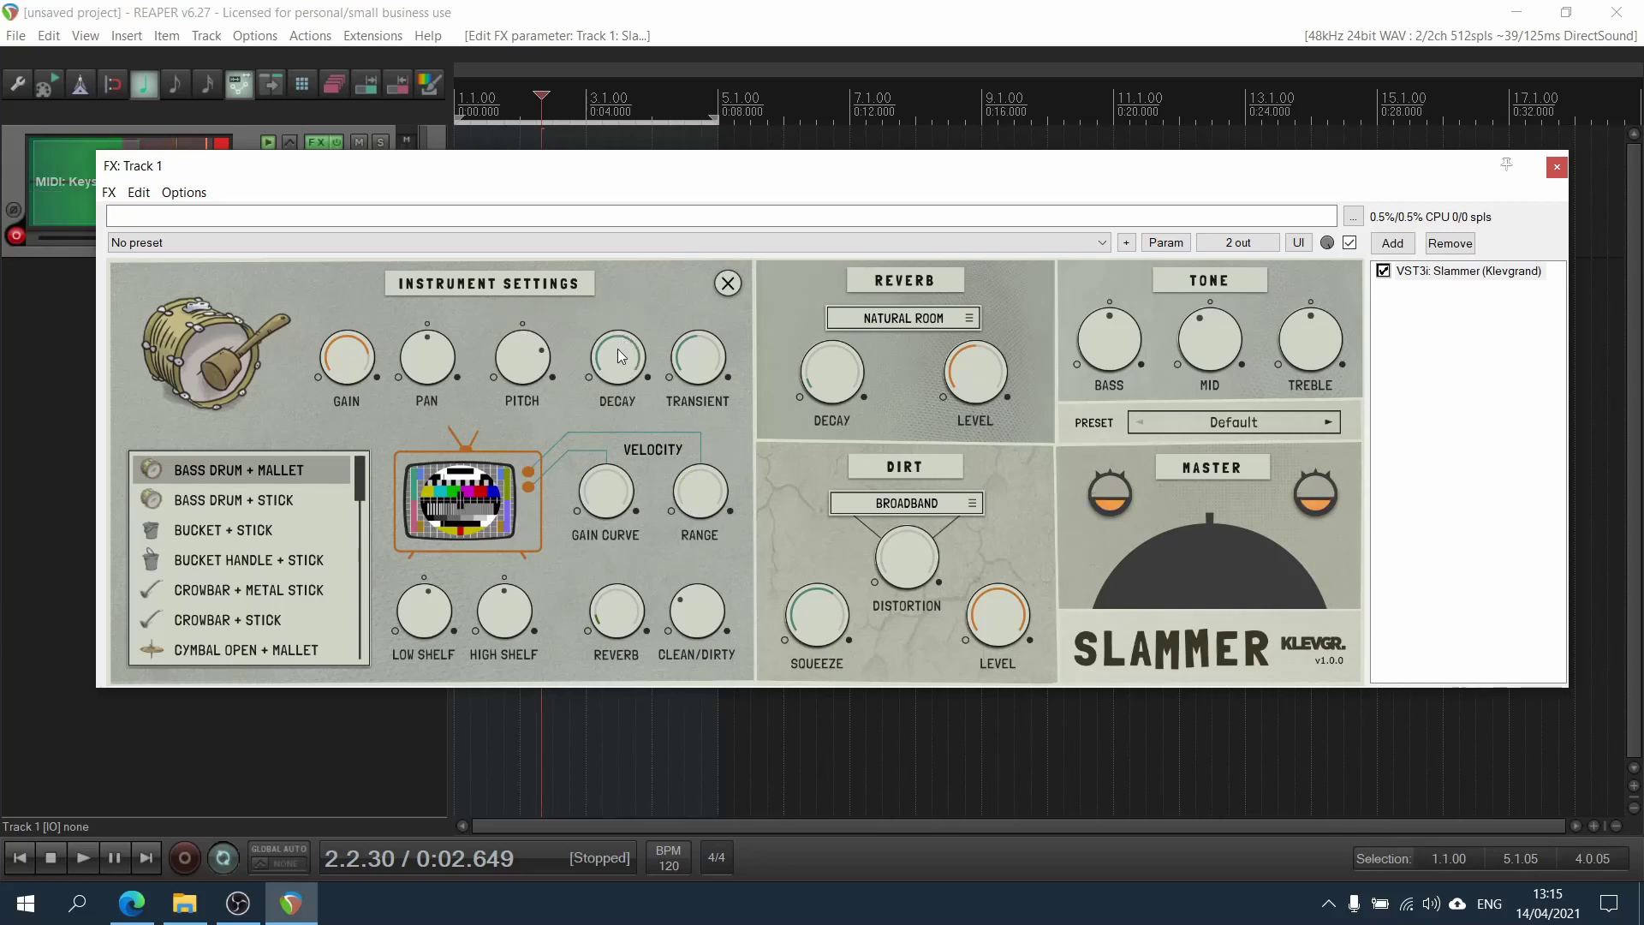
{"action": "left_click", "coordinate": [623, 505]}
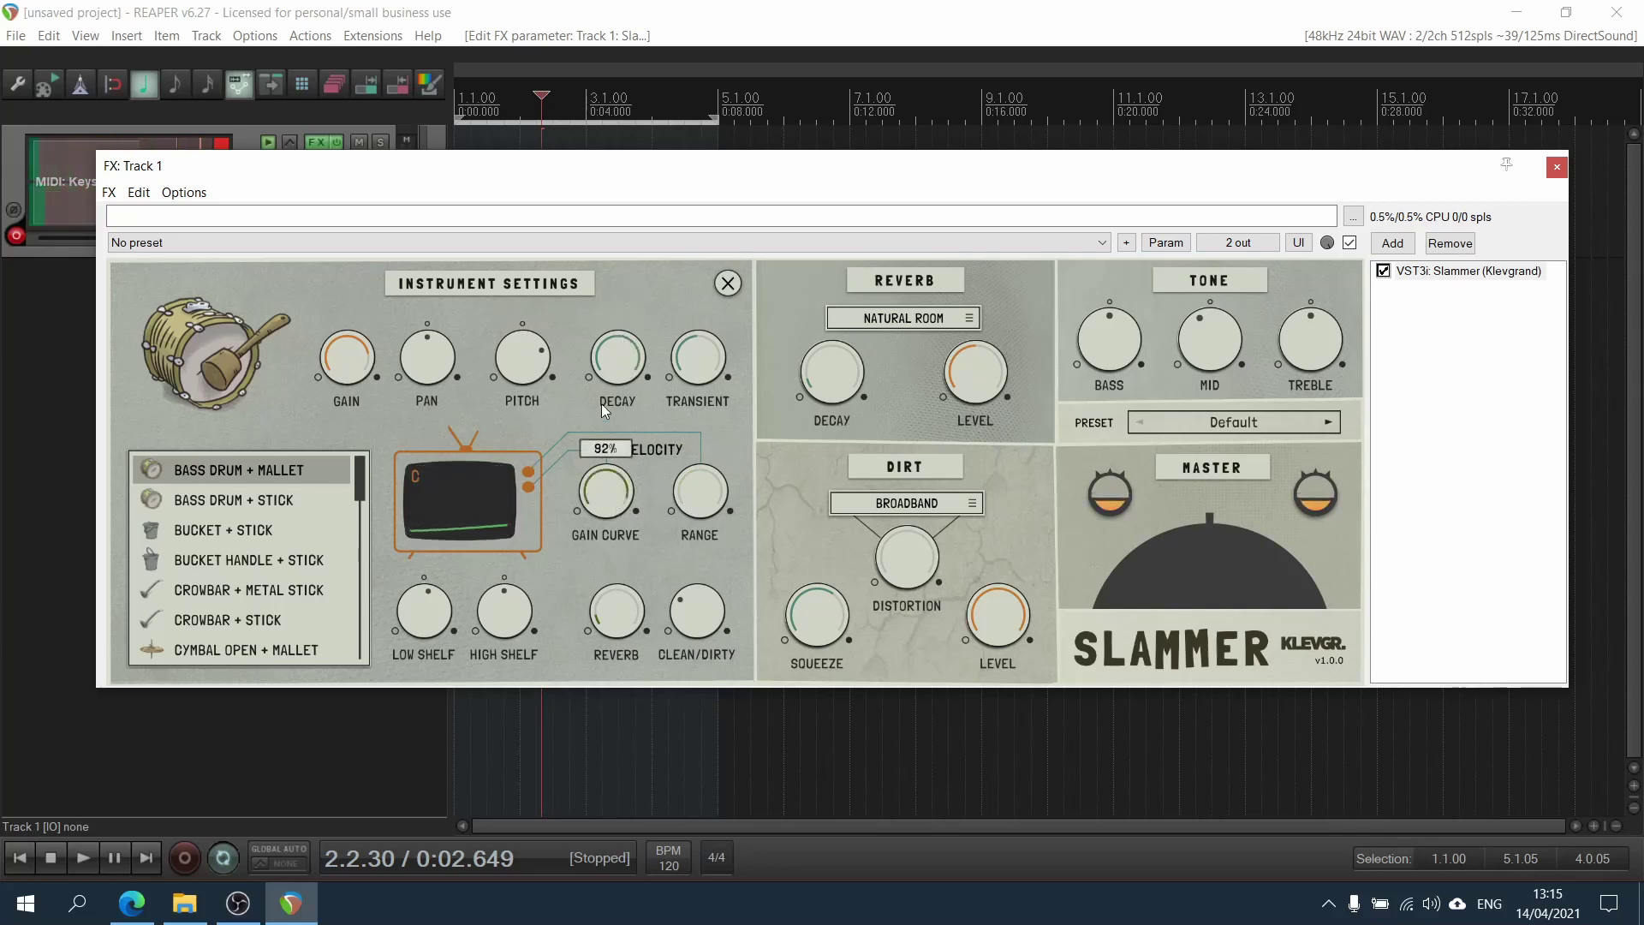
{"action": "left_click_drag", "start_coordinate": [687, 486], "coordinate": [615, 342]}
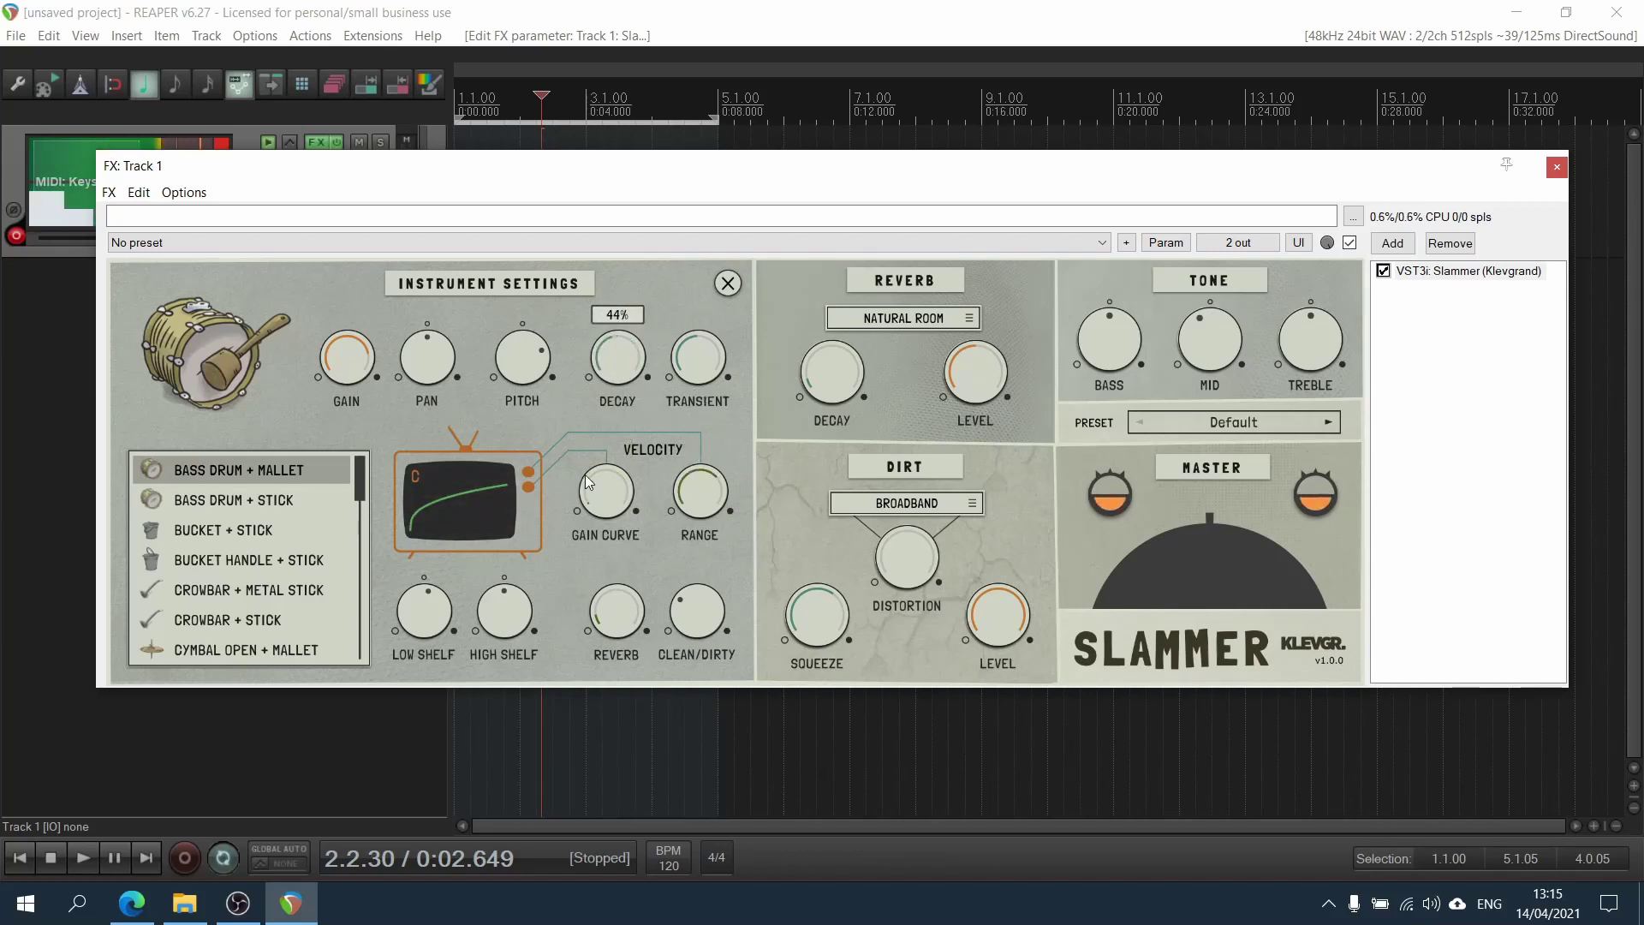
{"action": "key", "text": "ctrl+z"}
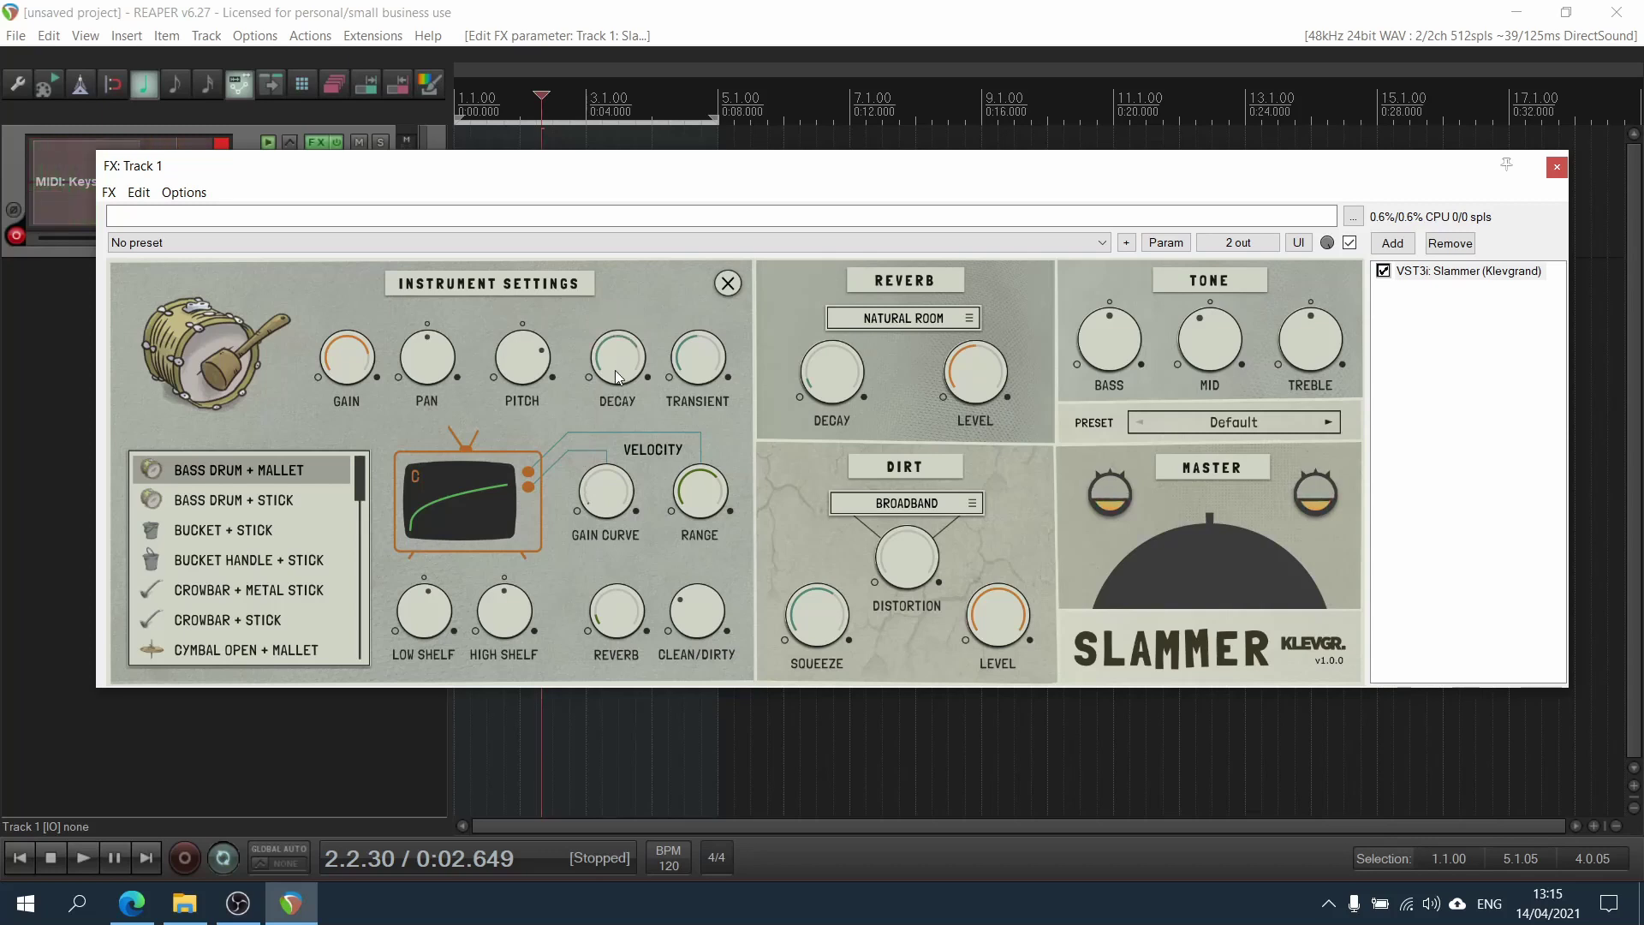
Adjust the bass drum's Decay, and sweep its Transient down to 0.00% and back up to a high setting
{"action": "left_click_drag", "start_coordinate": [615, 369], "coordinate": [606, 394]}
{"action": "left_click_drag", "start_coordinate": [626, 372], "coordinate": [593, 387]}
{"action": "left_click_drag", "start_coordinate": [702, 356], "coordinate": [696, 382]}
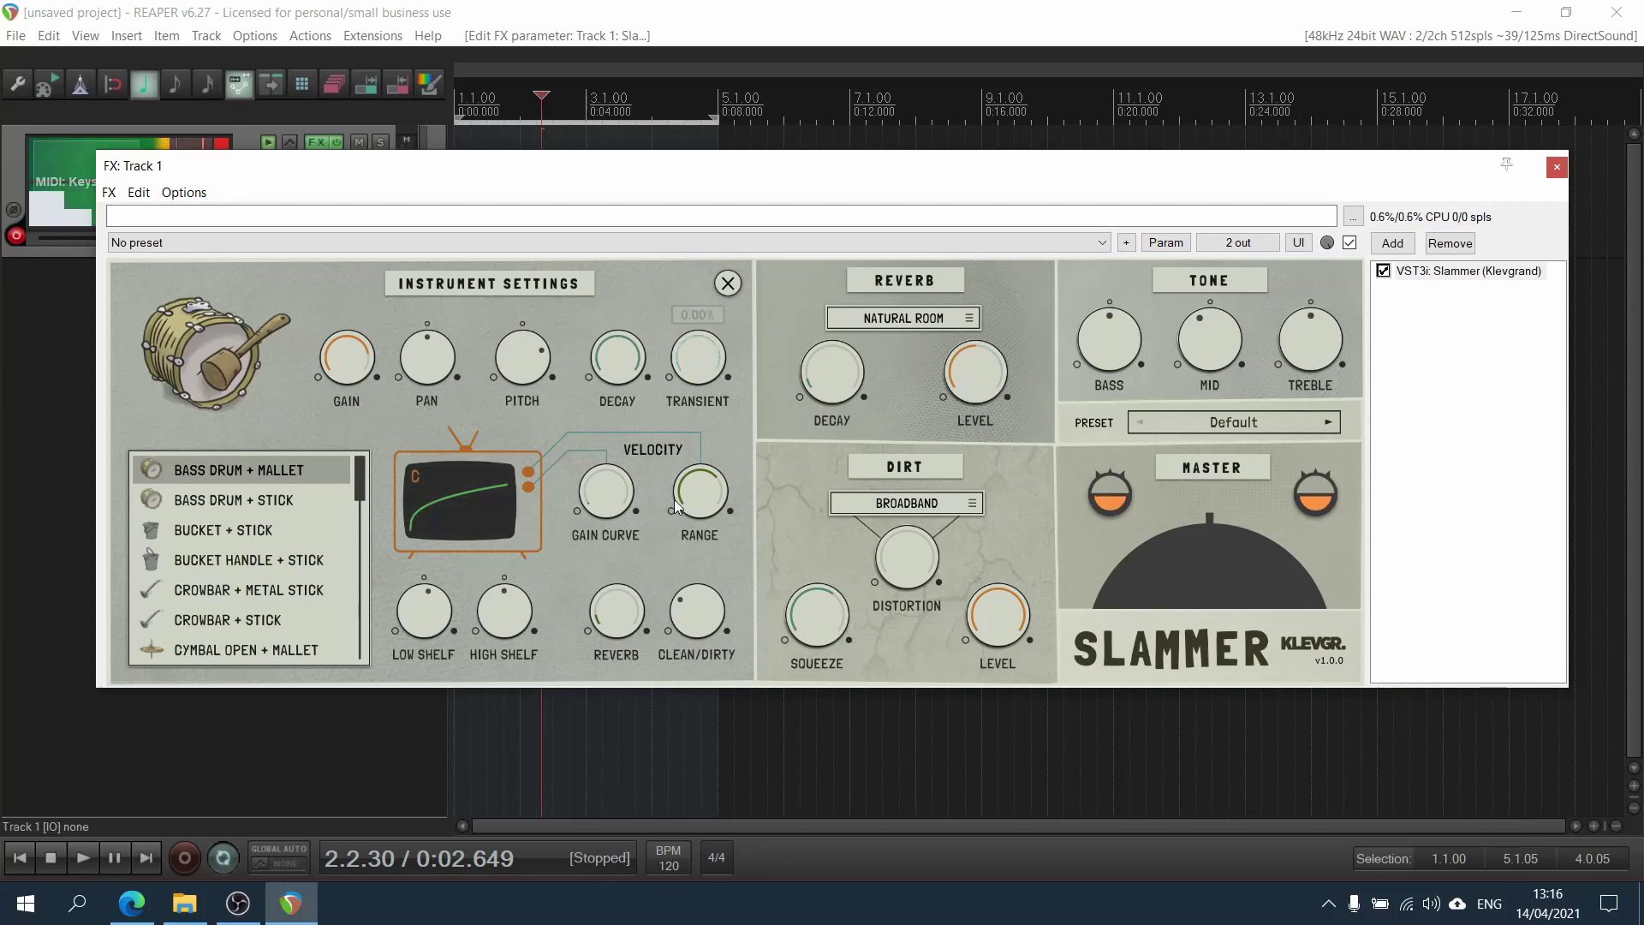
{"action": "double_click", "coordinate": [697, 341]}
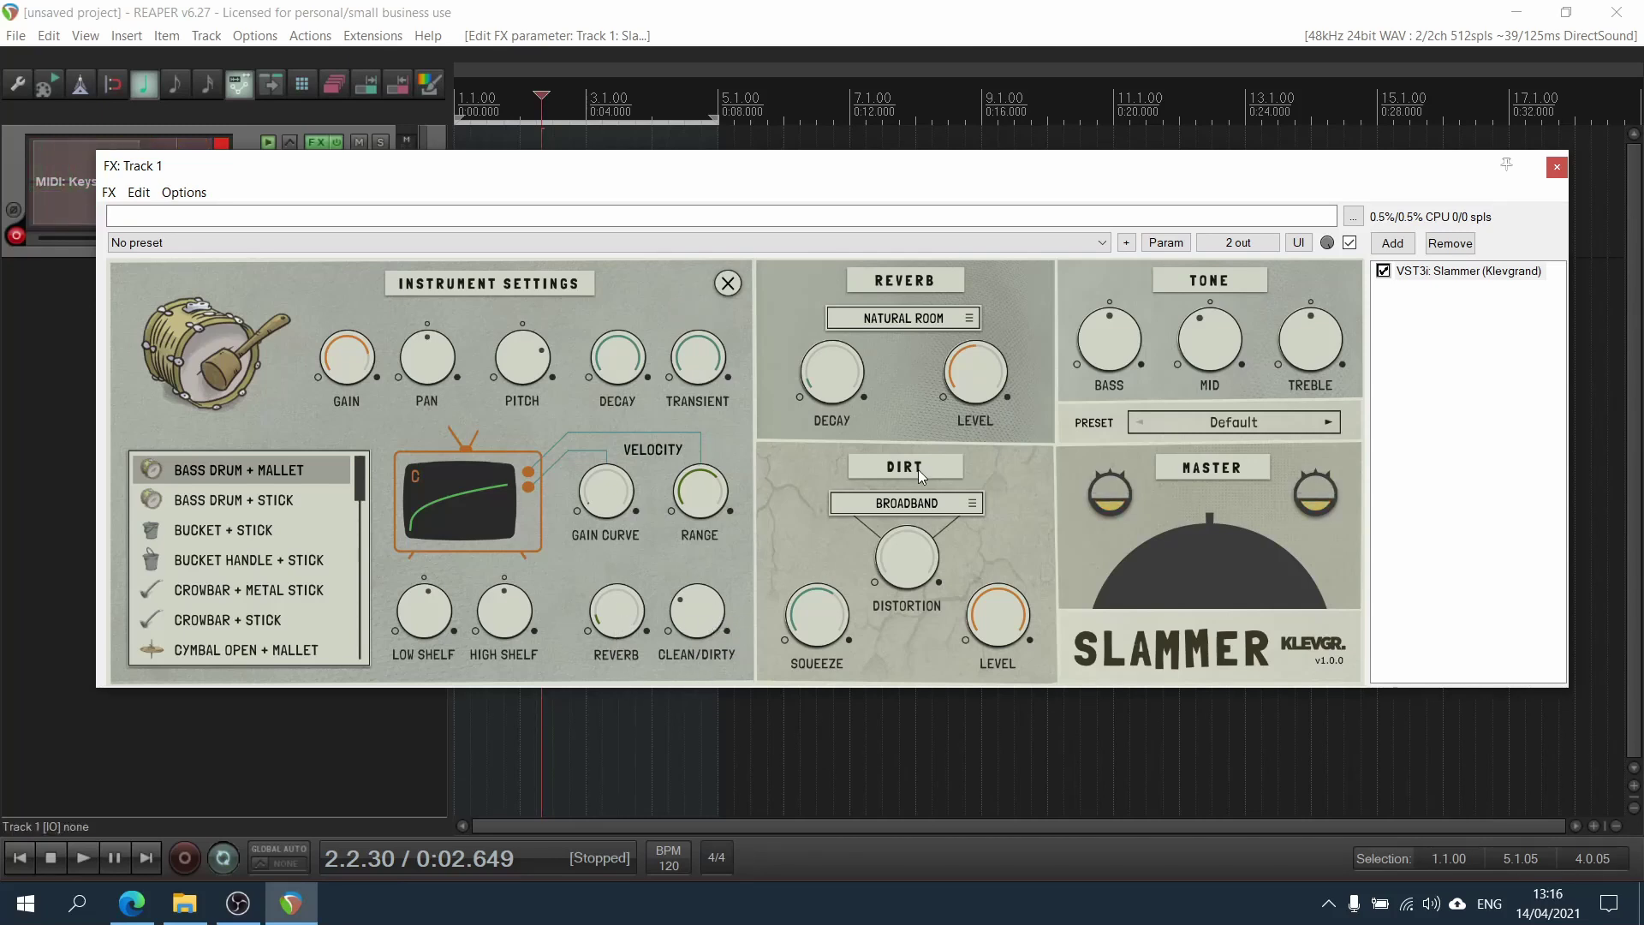
Raise the bass drum's Reverb amount to maximum and try Clean/Dirty at both its clean and dirty extremes
{"action": "double_click", "coordinate": [624, 625]}
{"action": "left_click_drag", "start_coordinate": [654, 434], "coordinate": [648, 707]}
{"action": "left_click_drag", "start_coordinate": [712, 625], "coordinate": [694, 817]}
{"action": "double_click", "coordinate": [624, 644]}
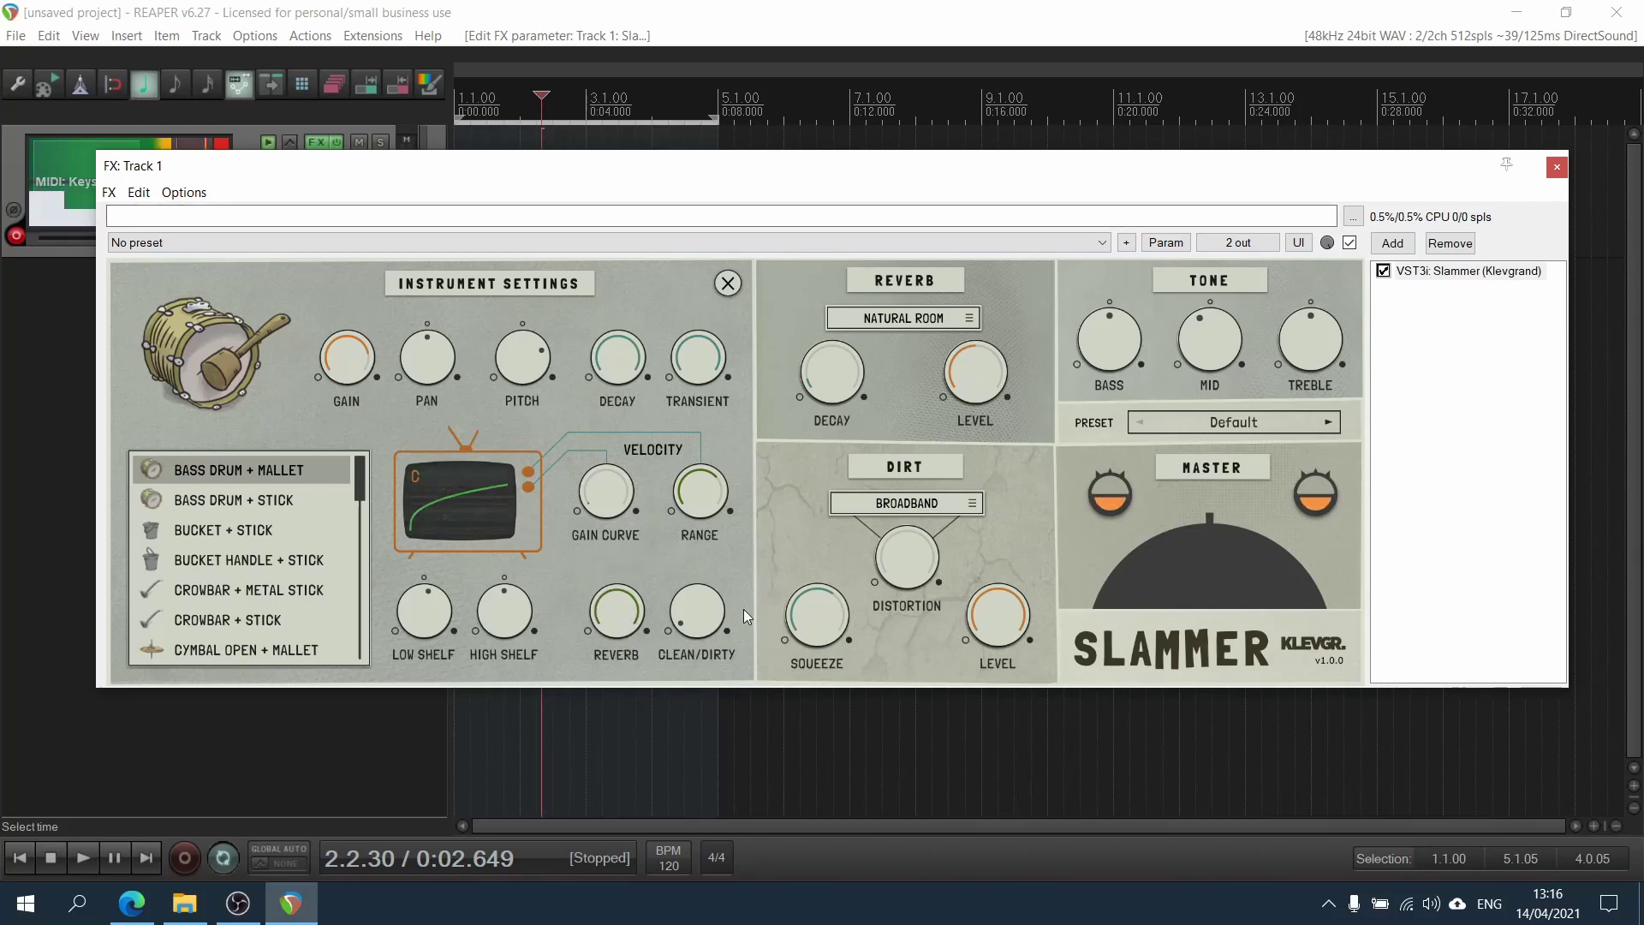
{"action": "left_click_drag", "start_coordinate": [697, 610], "coordinate": [692, 491]}
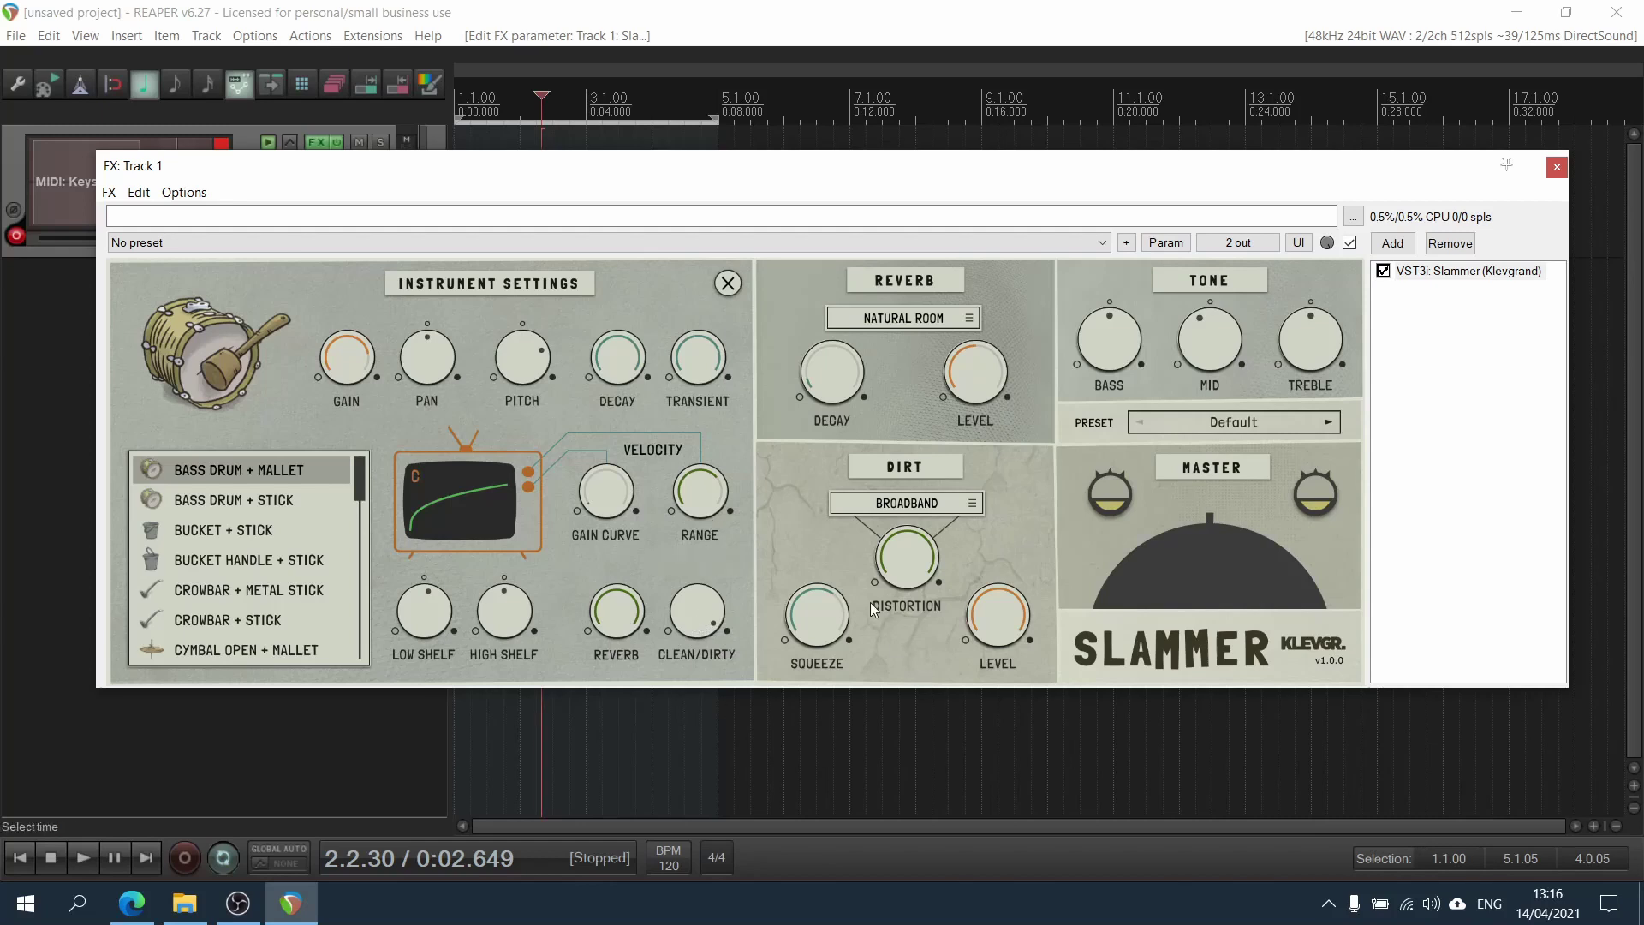
Audition the reverb types Scrap Heap Mall, Wooden Cottage, Industry Floor, Moonshine and North Lake, and return to Natural Room
{"action": "left_click", "coordinate": [933, 320]}
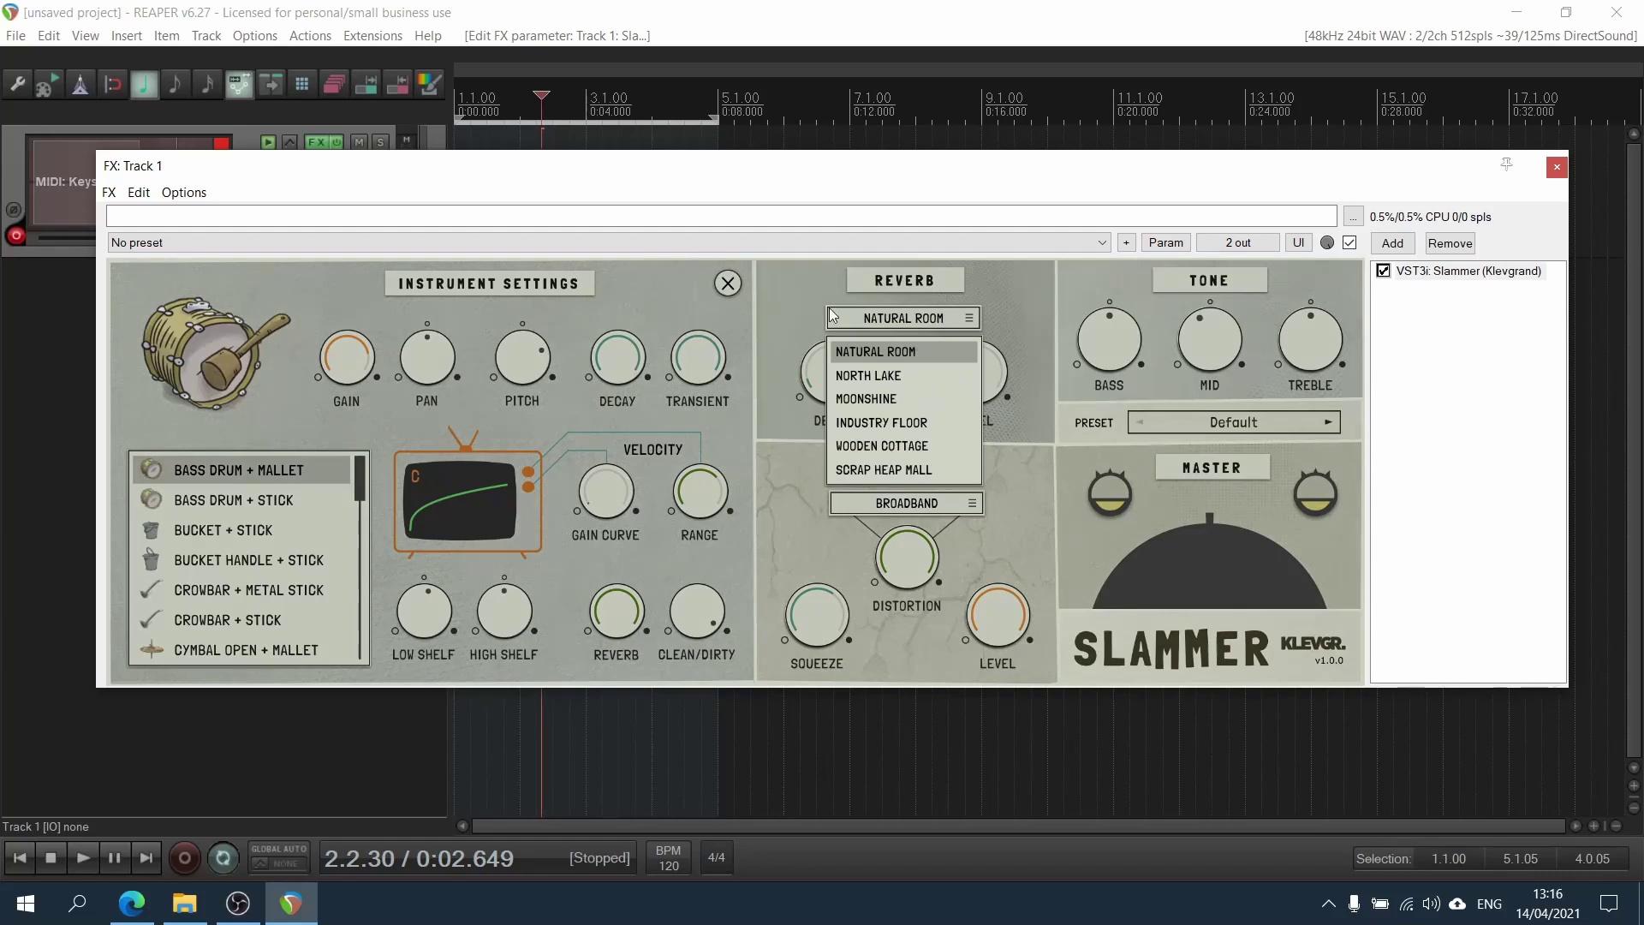
{"action": "left_click", "coordinate": [899, 470]}
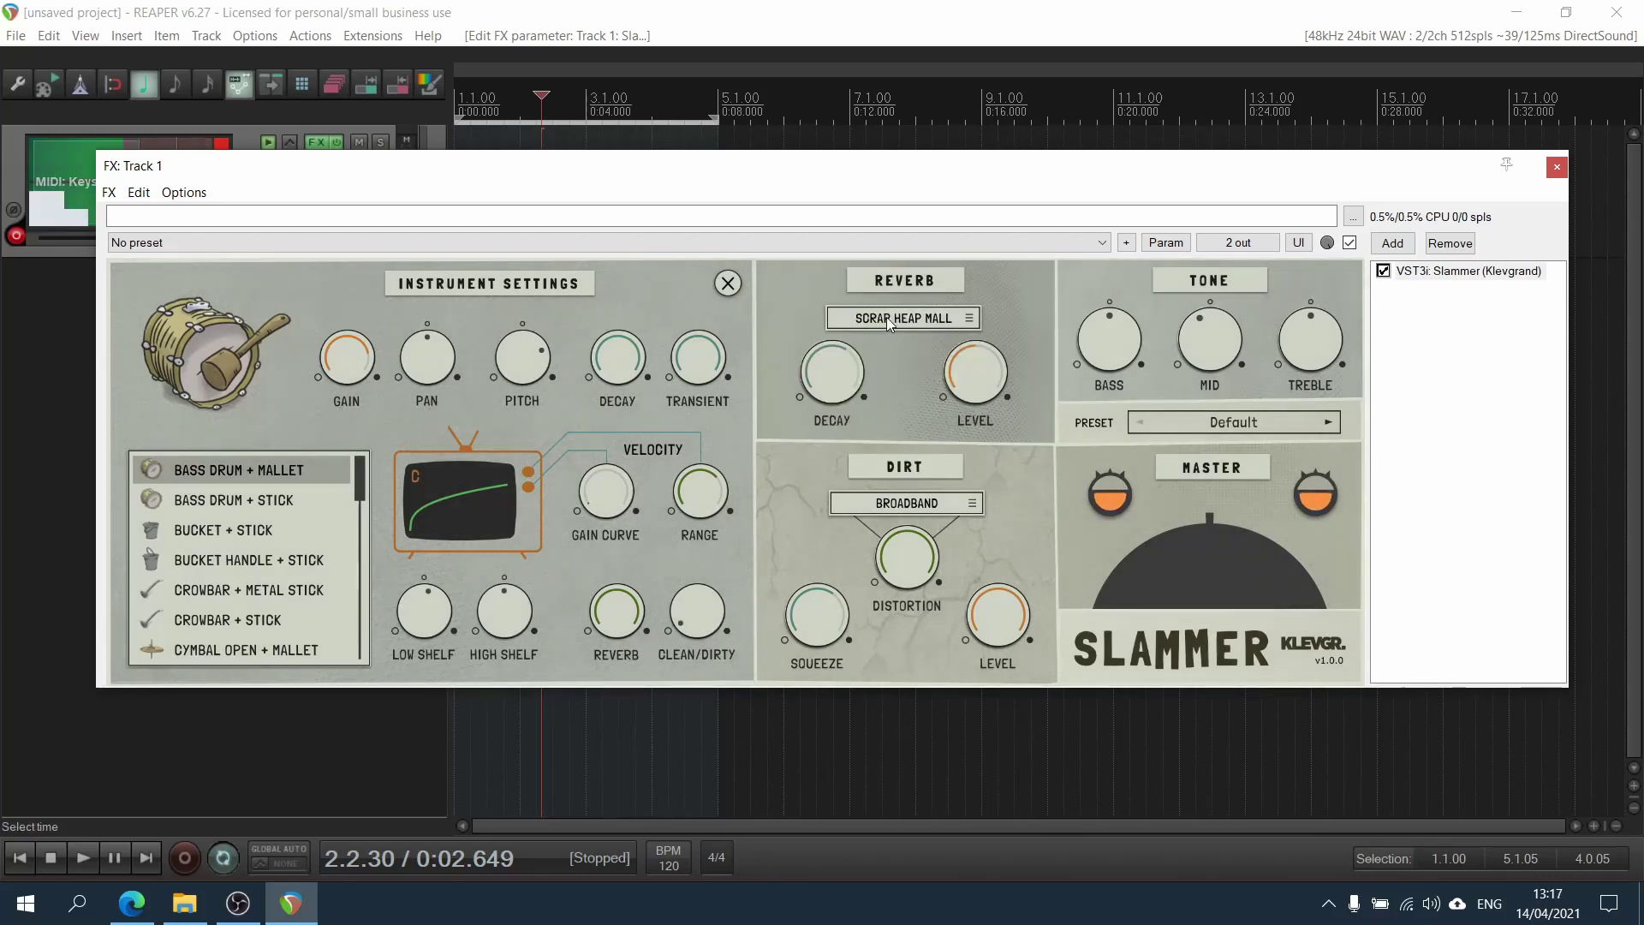
{"action": "left_click", "coordinate": [886, 318]}
{"action": "left_click", "coordinate": [891, 443]}
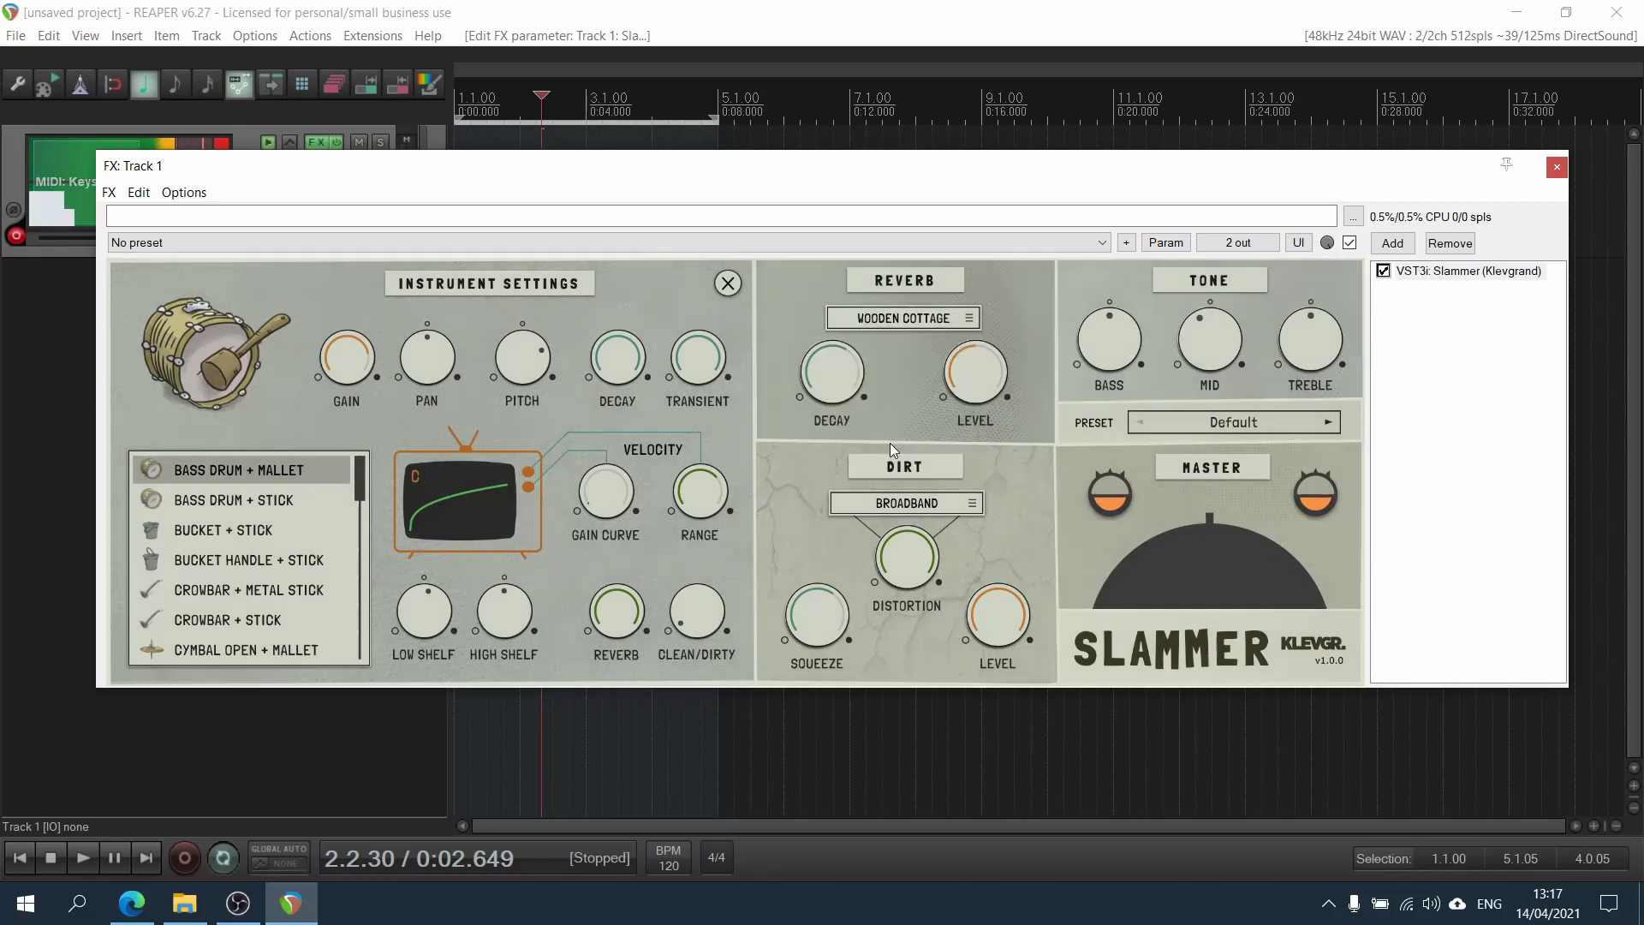
{"action": "left_click", "coordinate": [893, 321]}
{"action": "left_click", "coordinate": [899, 414]}
{"action": "left_click", "coordinate": [896, 324]}
{"action": "left_click", "coordinate": [887, 397]}
{"action": "left_click", "coordinate": [894, 316]}
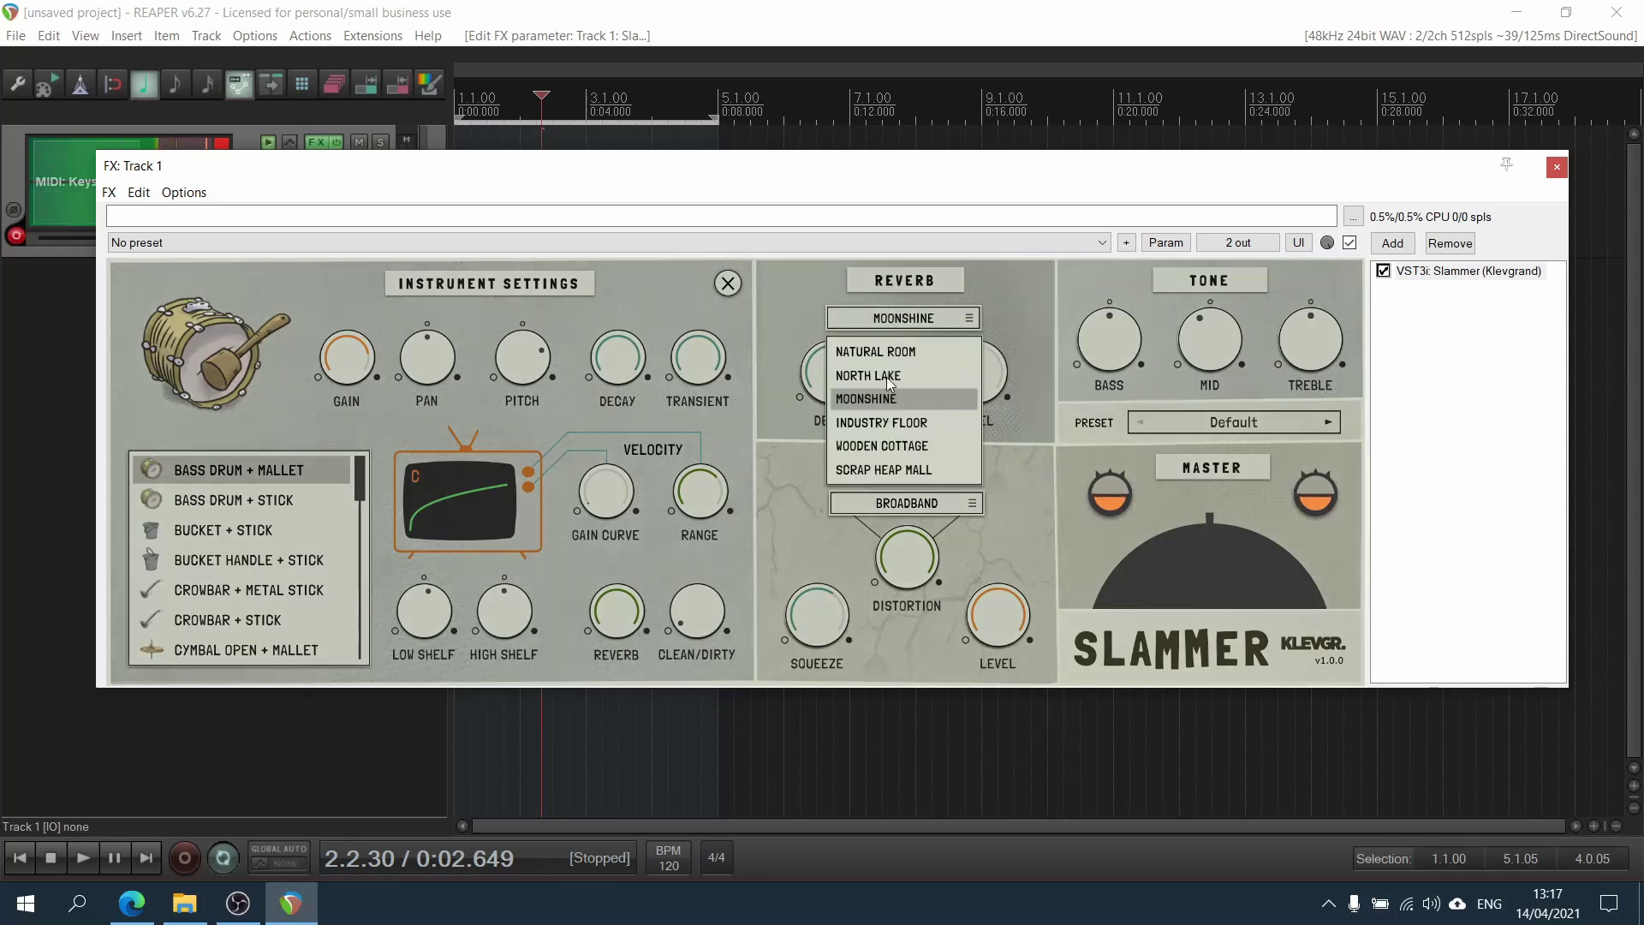
{"action": "left_click", "coordinate": [886, 359]}
{"action": "left_click", "coordinate": [888, 322]}
{"action": "left_click", "coordinate": [892, 352]}
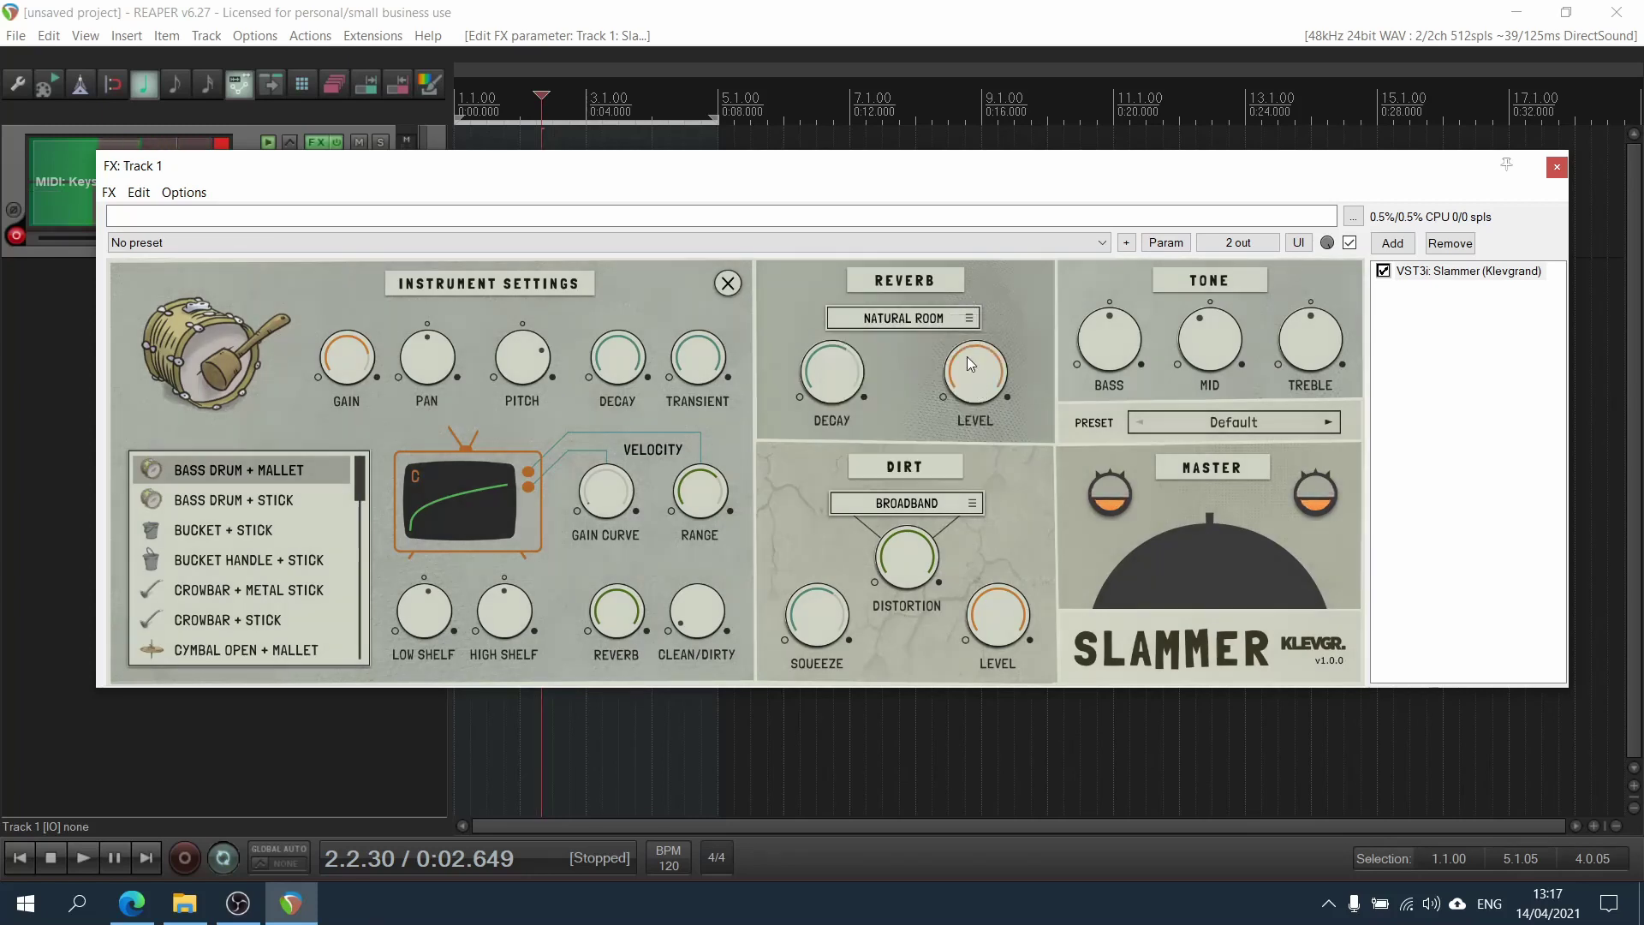
Lower the reverb Level, and sweep the reverb Decay down and back up
{"action": "left_click_drag", "start_coordinate": [968, 356], "coordinate": [970, 403]}
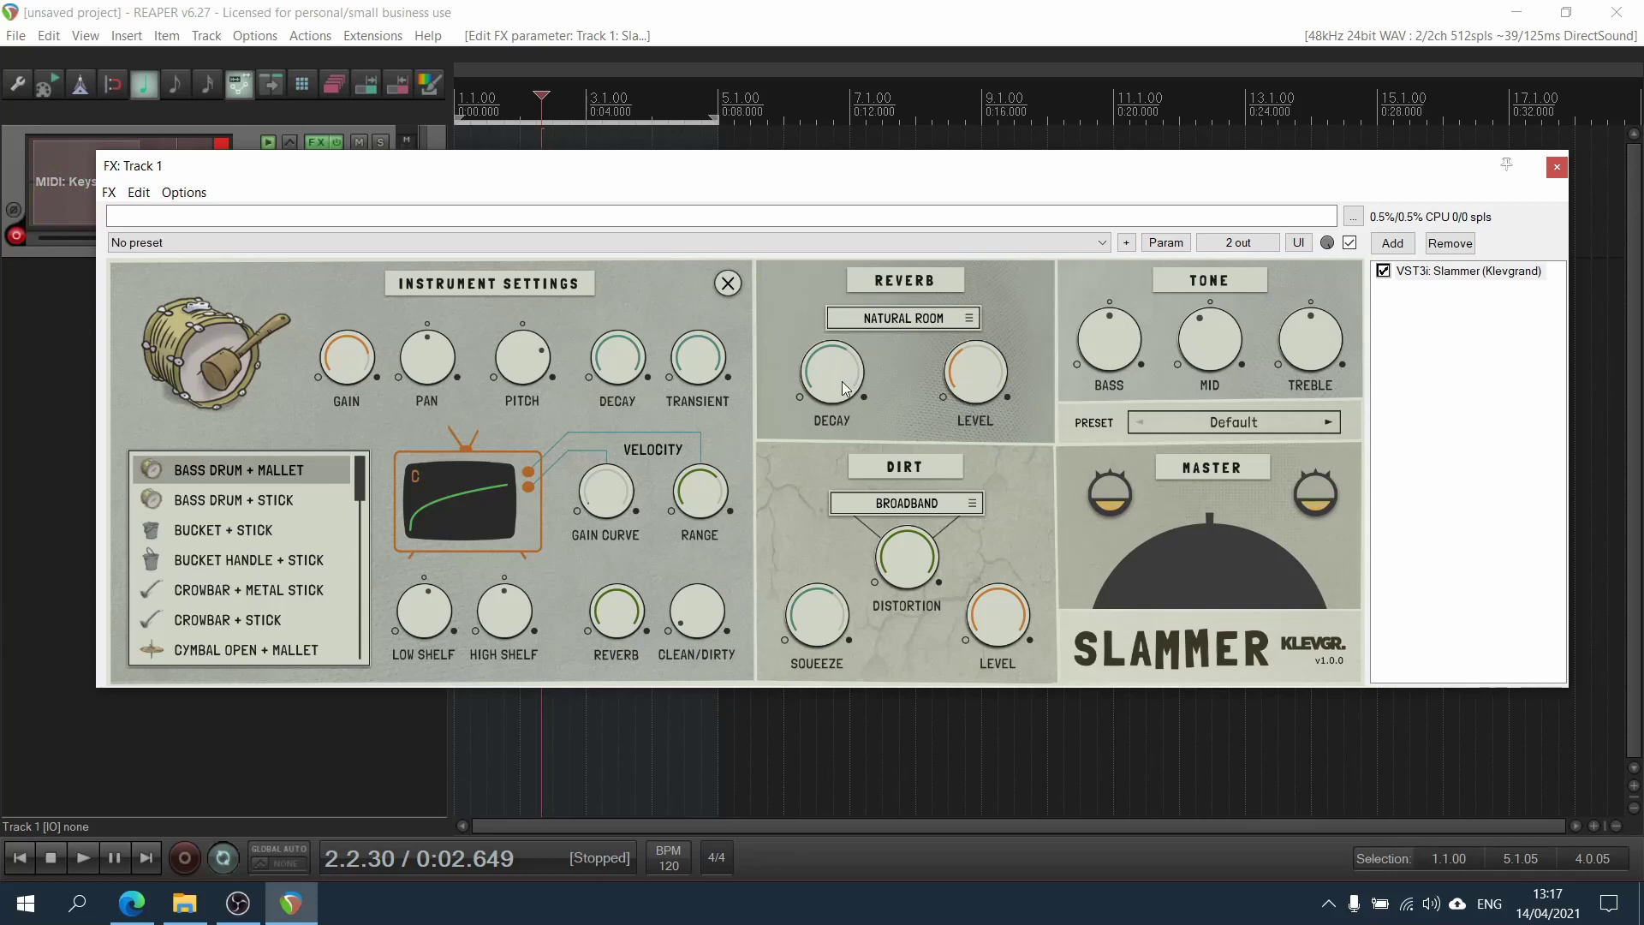
{"action": "left_click_drag", "start_coordinate": [831, 378], "coordinate": [809, 668]}
{"action": "mouse_move", "coordinate": [831, 357]}
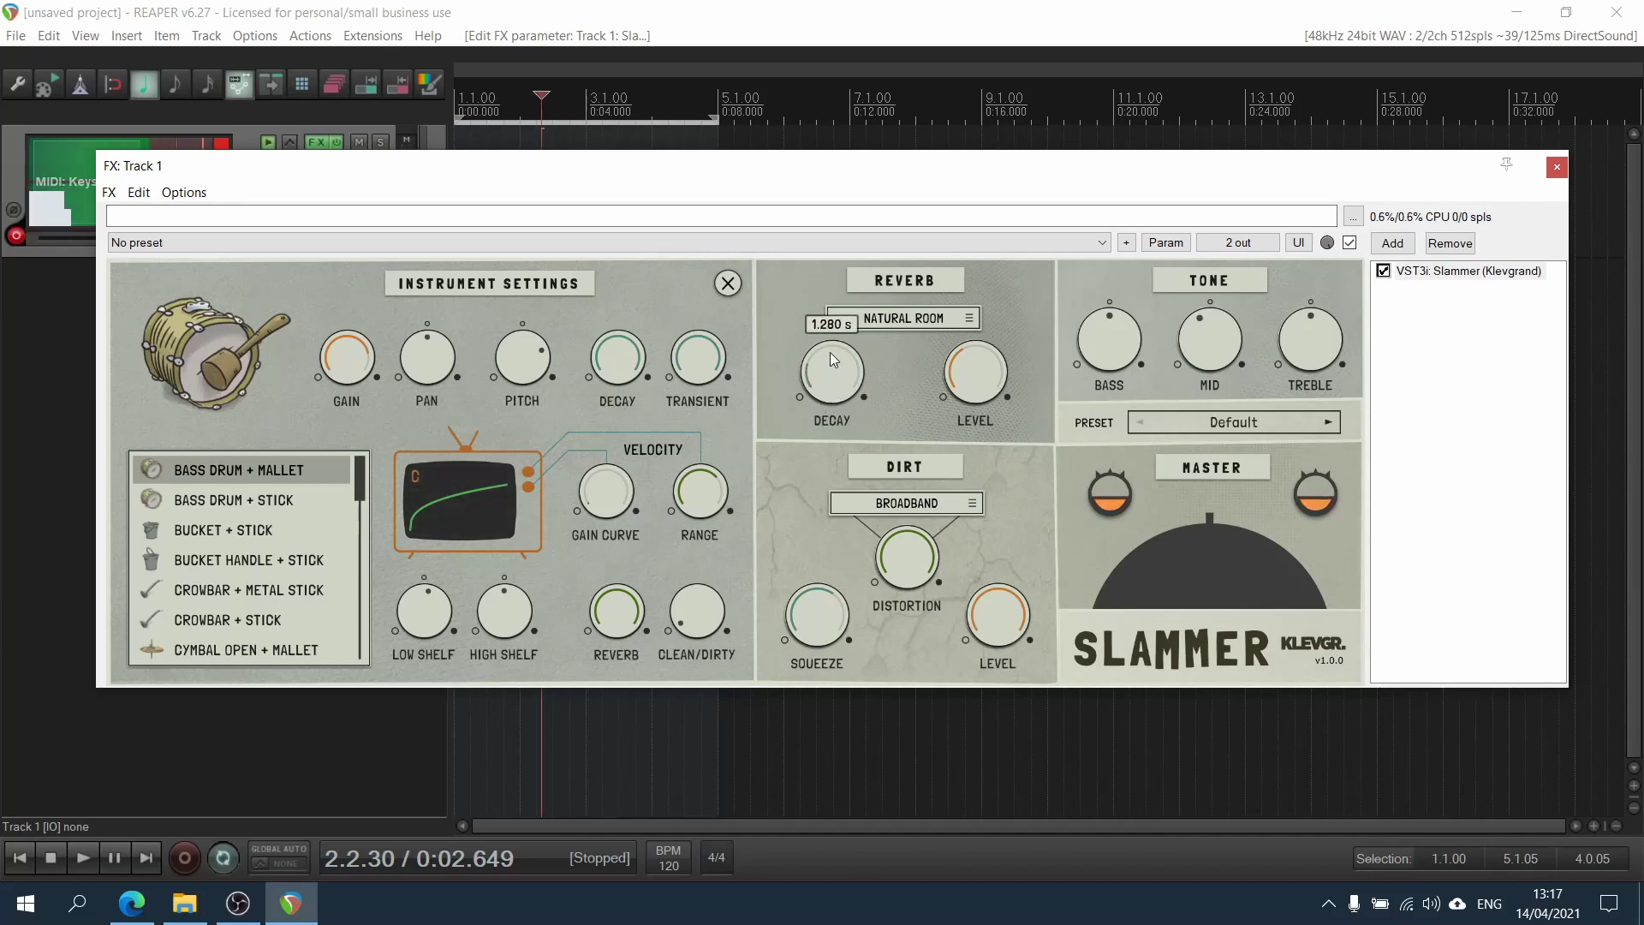
{"action": "left_click_drag", "start_coordinate": [830, 351], "coordinate": [829, 219]}
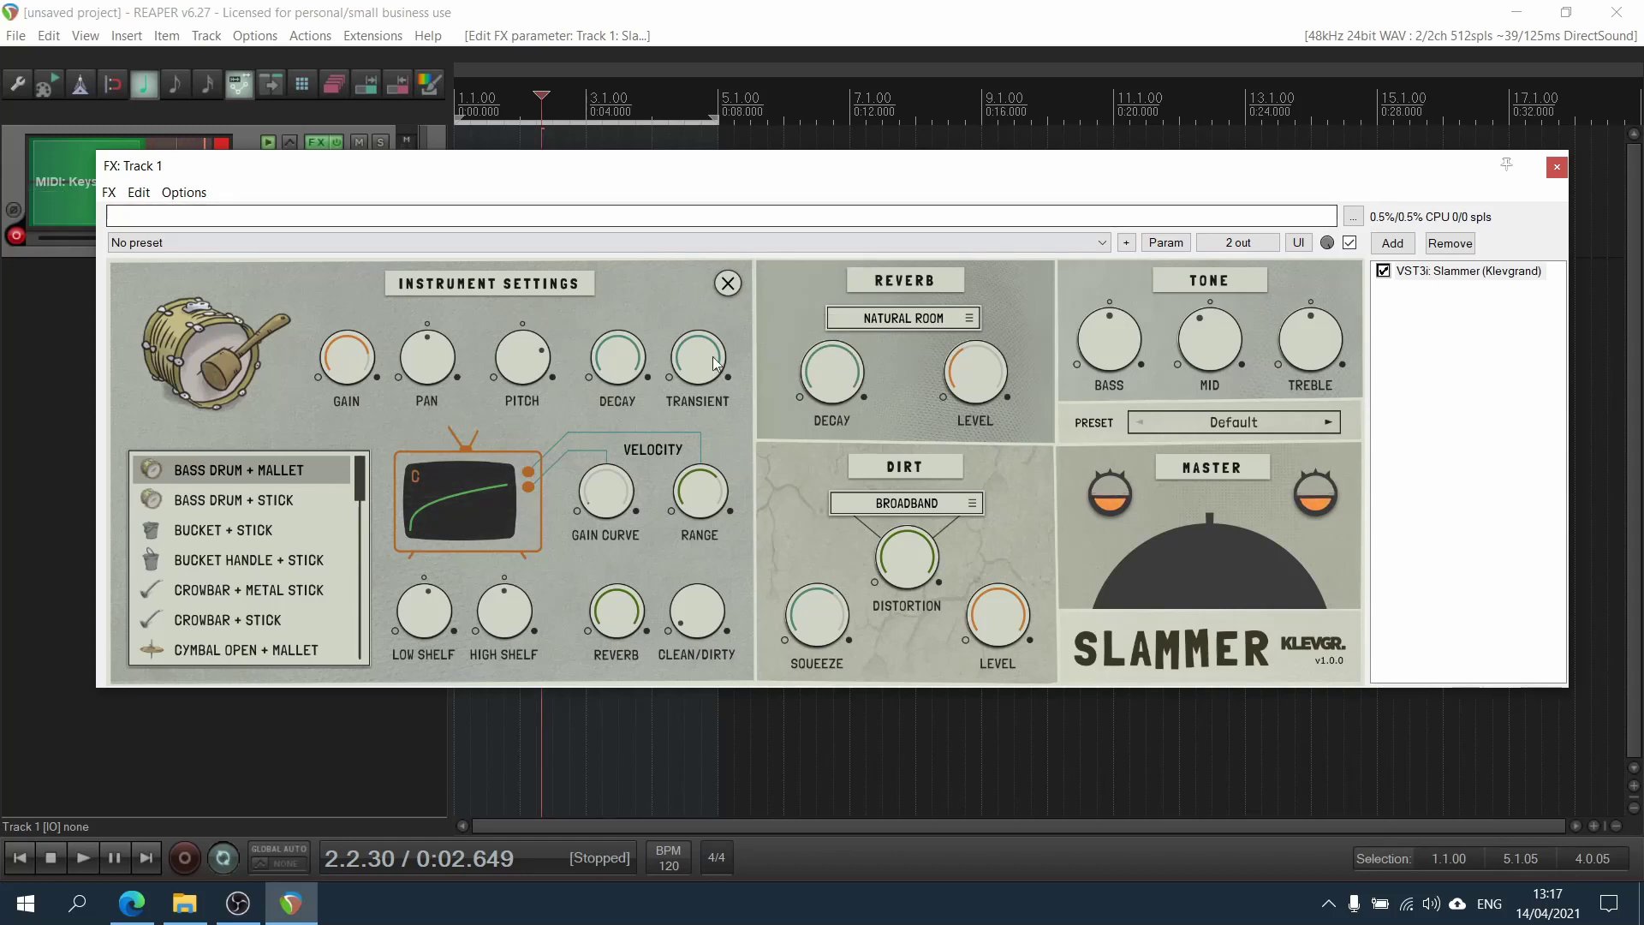
Adjust the bass drum's settings: Transient to minimum, a low velocity Range, and Low Shelf swept to minimum and reset to centre
{"action": "left_click_drag", "start_coordinate": [713, 356], "coordinate": [680, 687]}
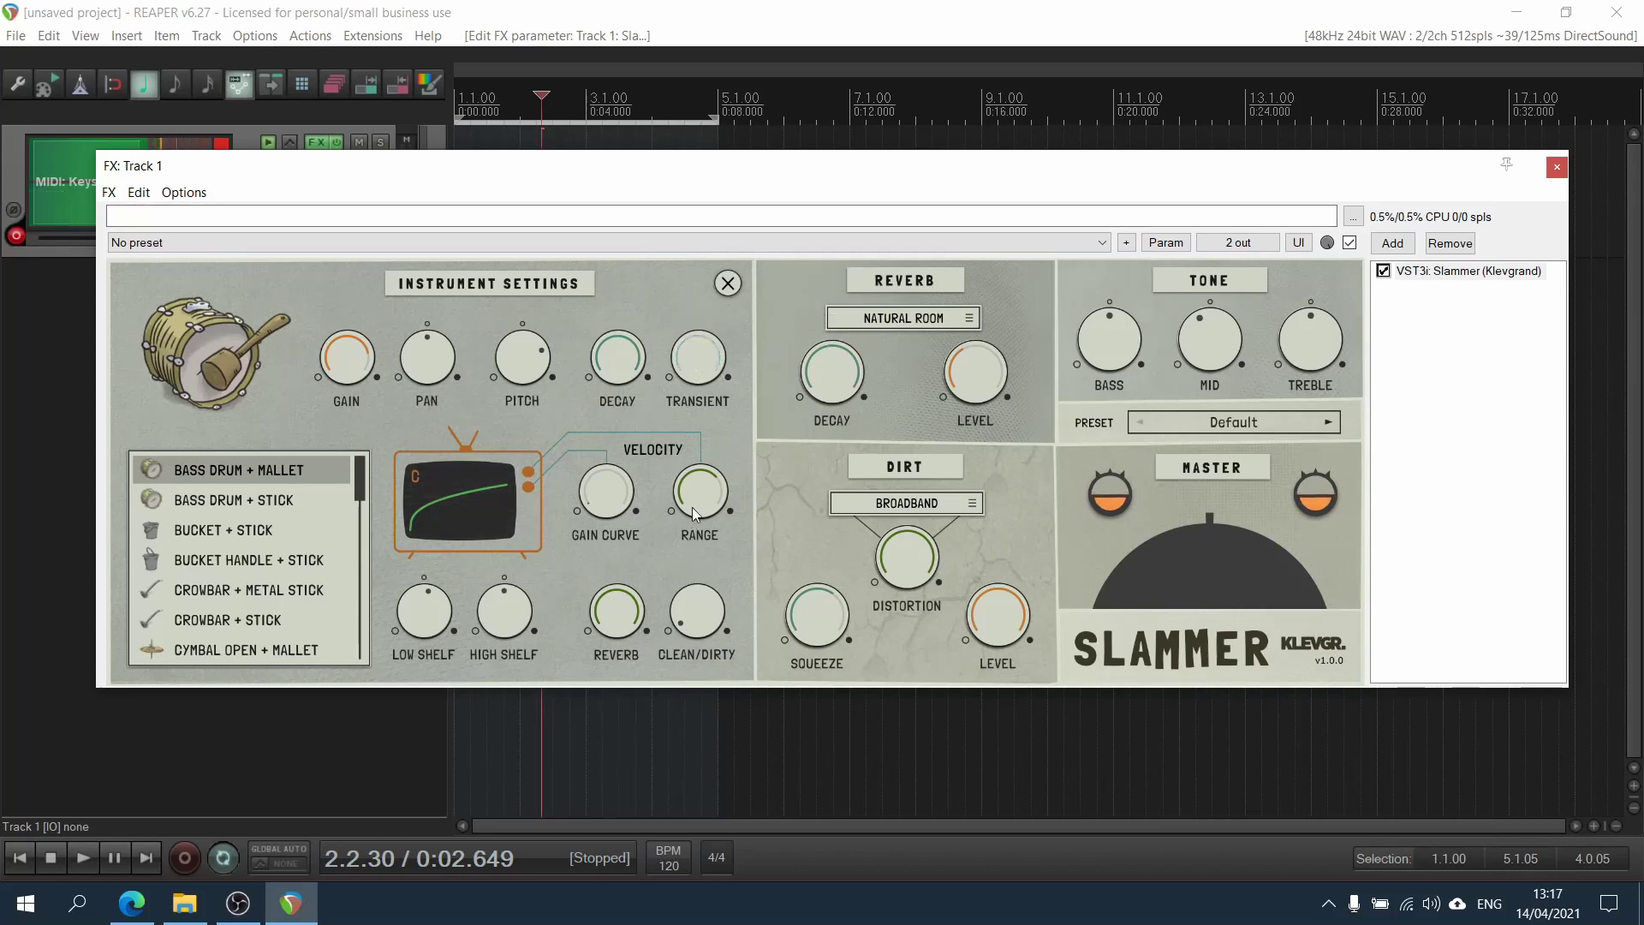
{"action": "left_click_drag", "start_coordinate": [692, 507], "coordinate": [695, 567]}
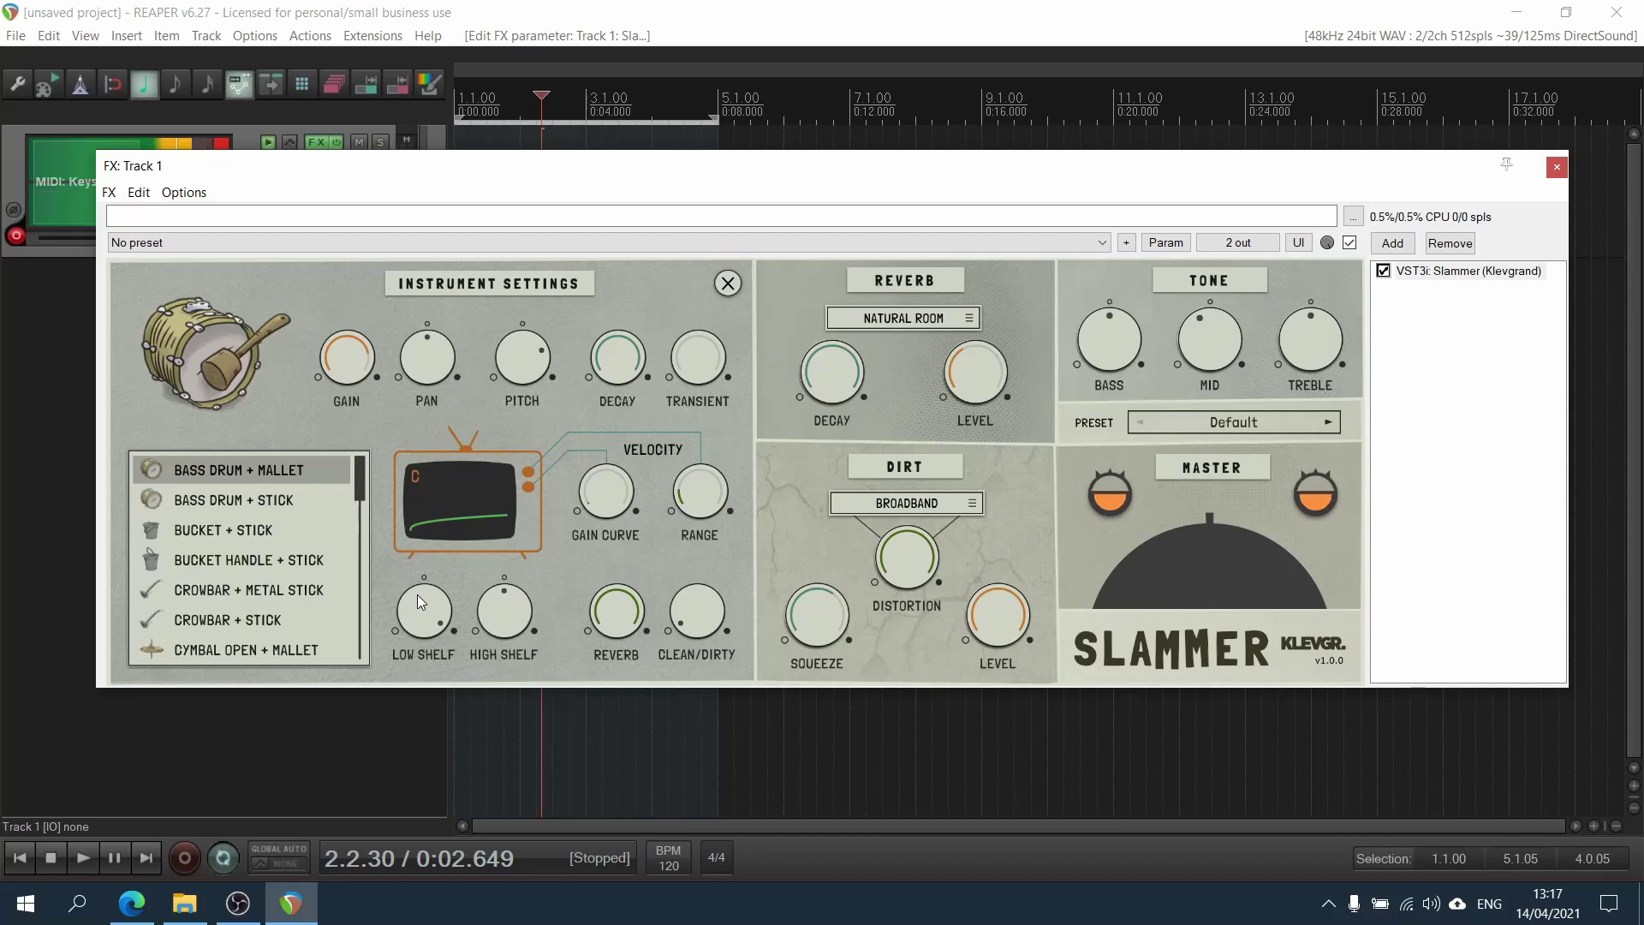
{"action": "left_click_drag", "start_coordinate": [418, 594], "coordinate": [443, 820]}
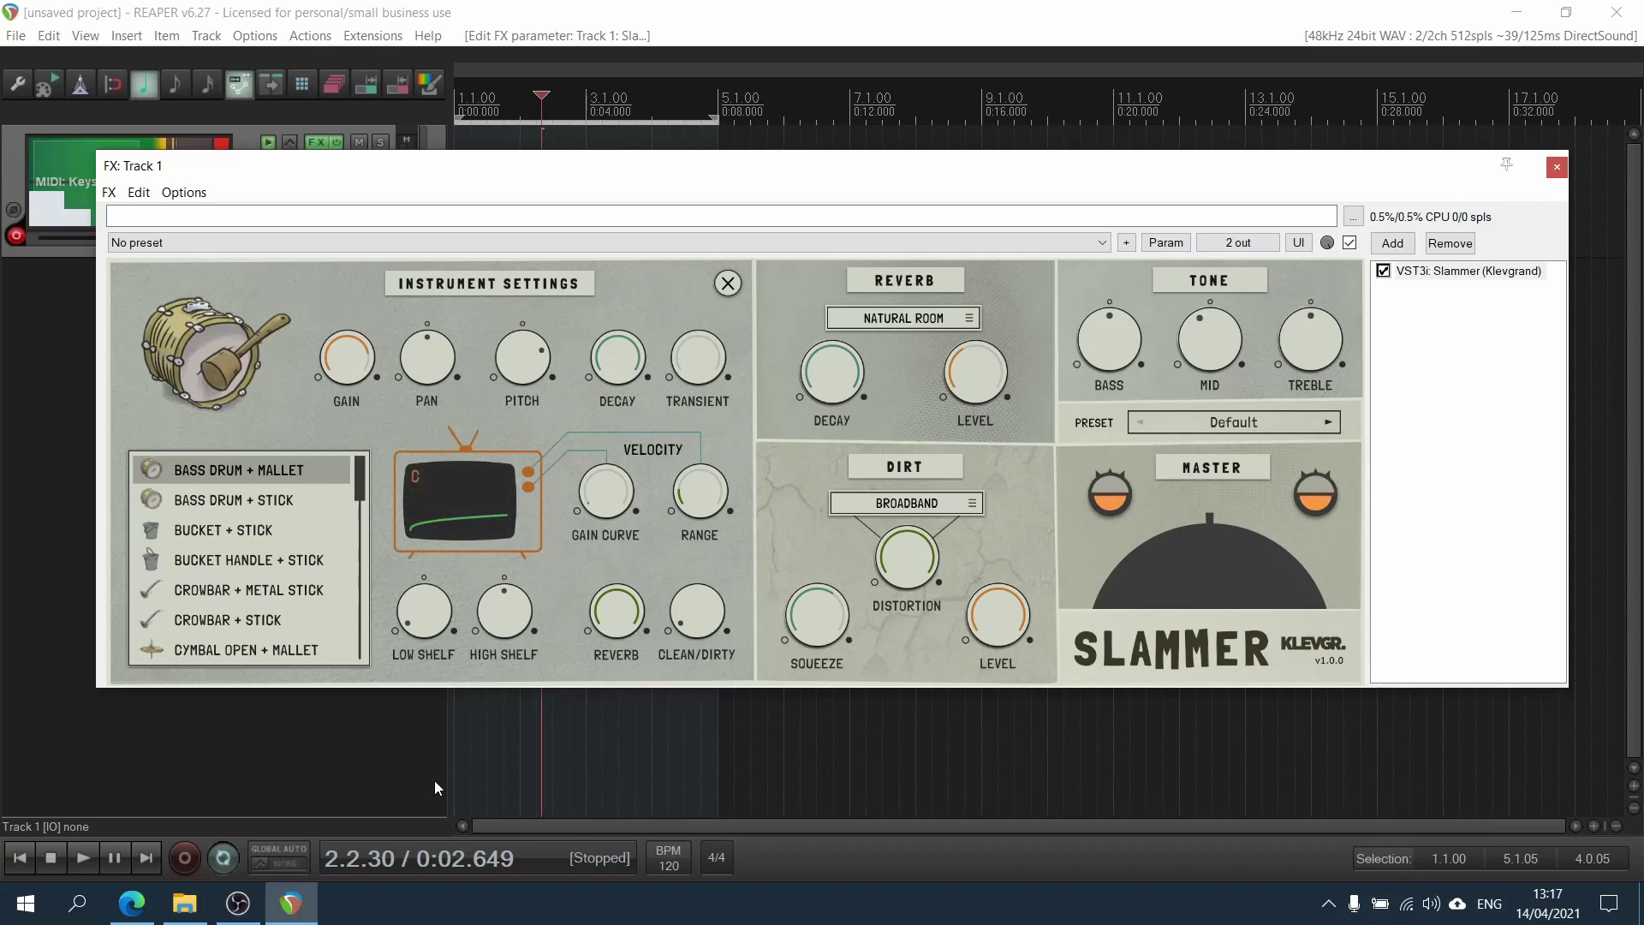
{"action": "double_click", "coordinate": [444, 582]}
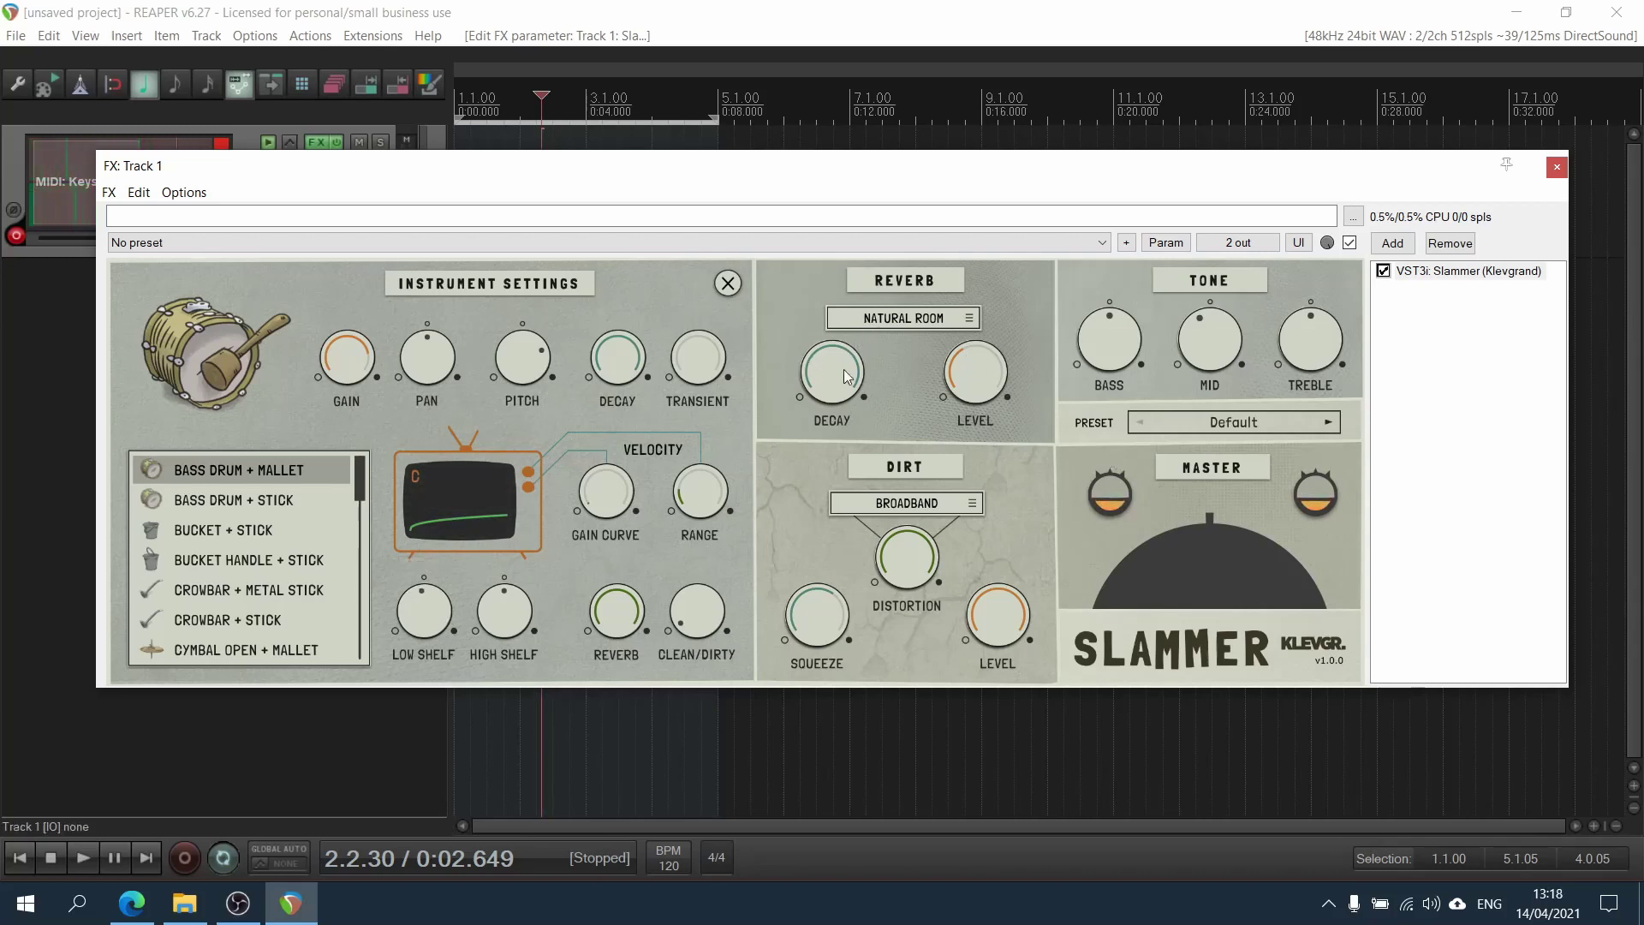
Shorten the reverb Decay and fine-tune the reverb Level
{"action": "left_click_drag", "start_coordinate": [847, 377], "coordinate": [830, 490]}
{"action": "left_click_drag", "start_coordinate": [979, 389], "coordinate": [979, 385]}
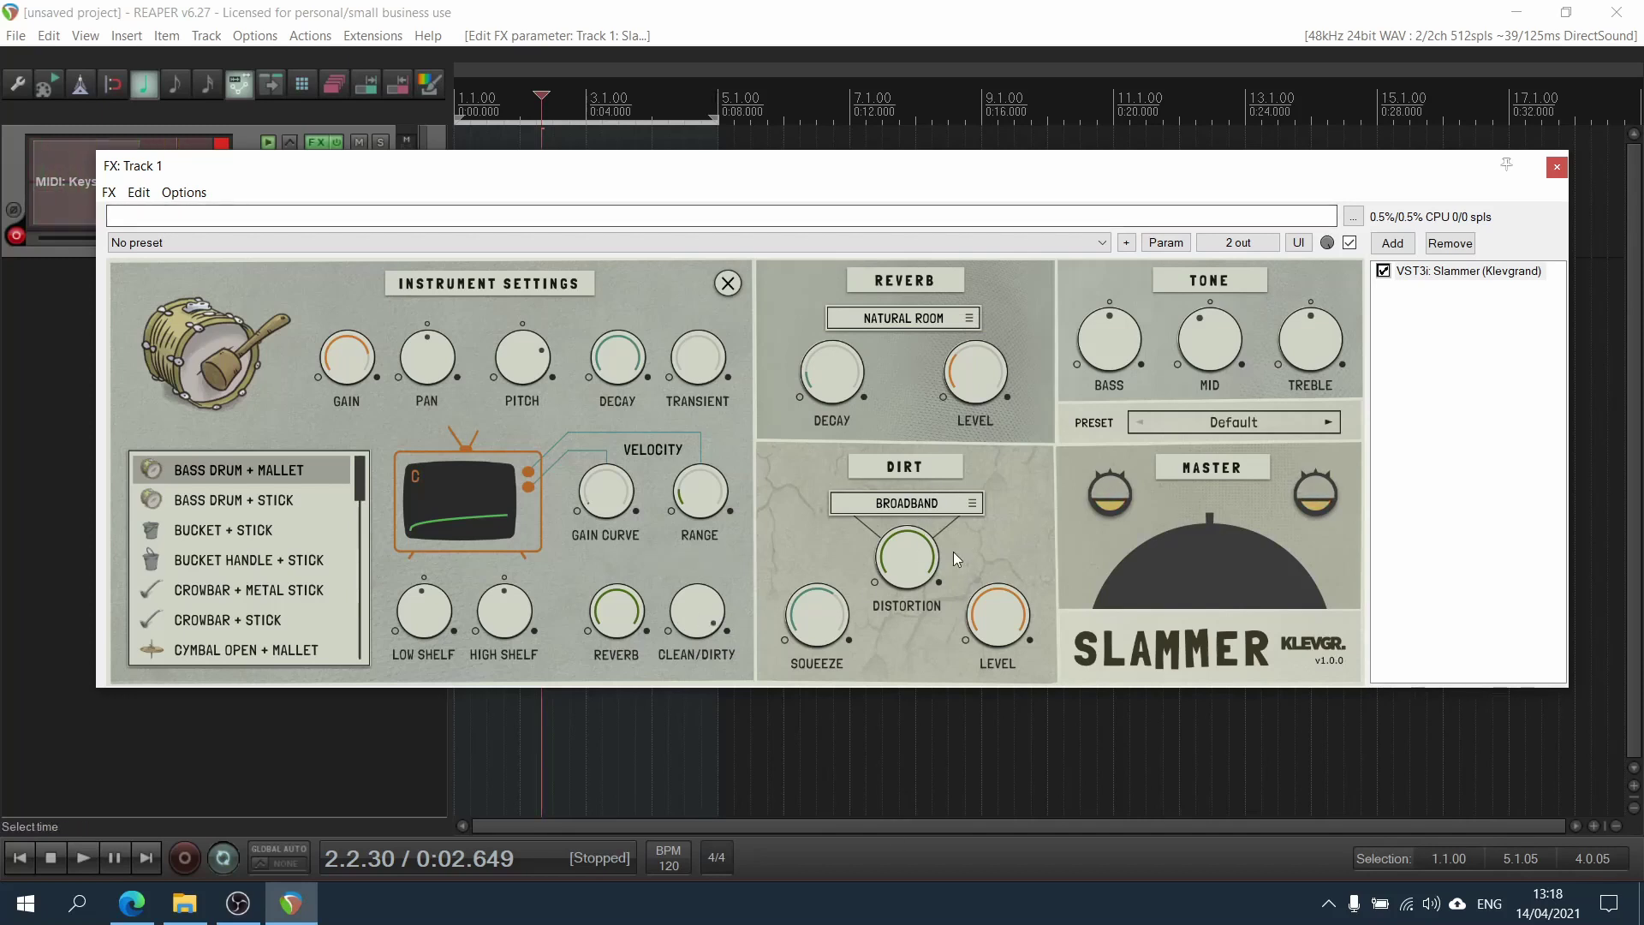
Lower the Dirt section's Distortion to minimum, and sweep Squeeze down to minimum and back up to 100%
{"action": "left_click_drag", "start_coordinate": [906, 556], "coordinate": [844, 669]}
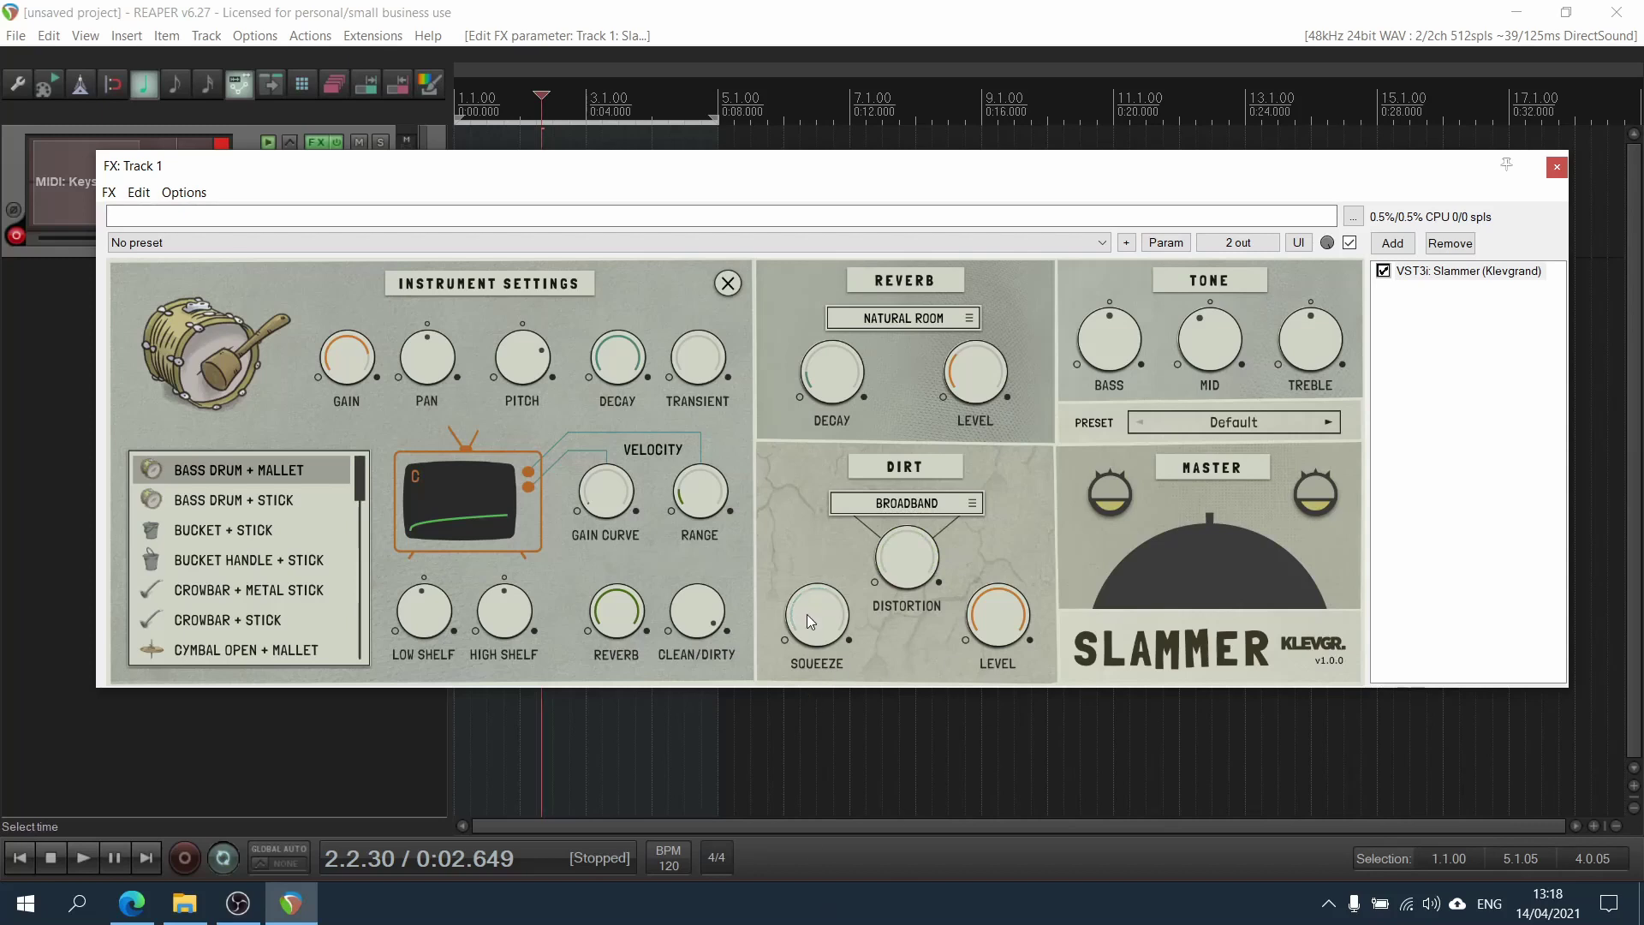
{"action": "left_click_drag", "start_coordinate": [818, 613], "coordinate": [814, 666]}
{"action": "left_click_drag", "start_coordinate": [906, 557], "coordinate": [882, 660]}
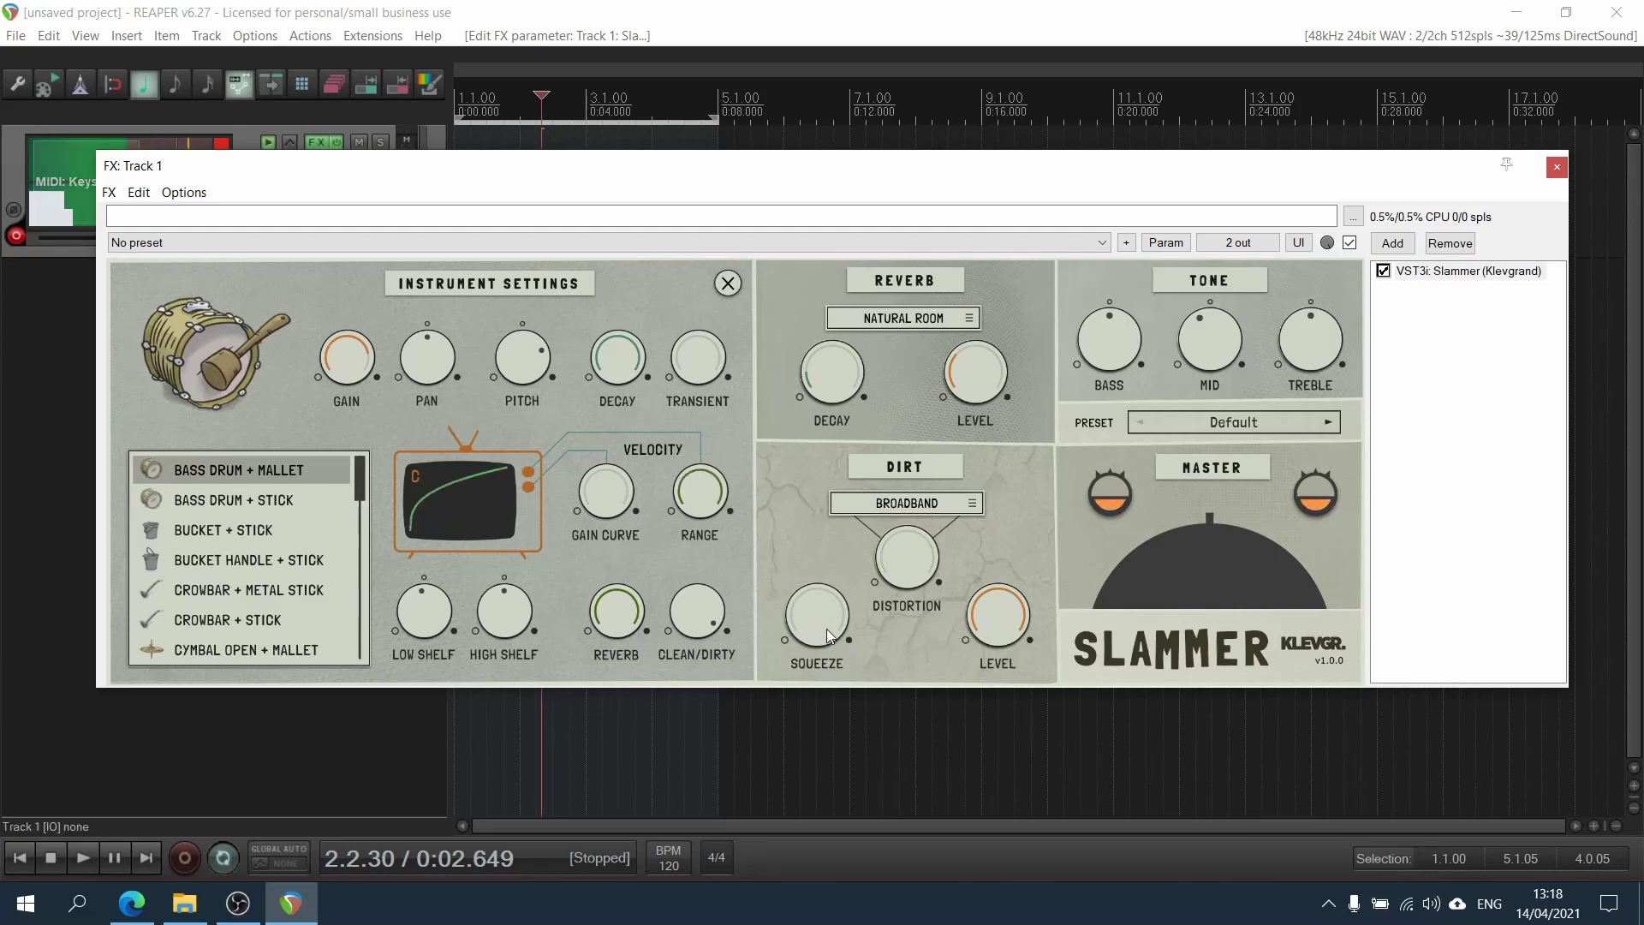
{"action": "left_click_drag", "start_coordinate": [820, 620], "coordinate": [829, 440]}
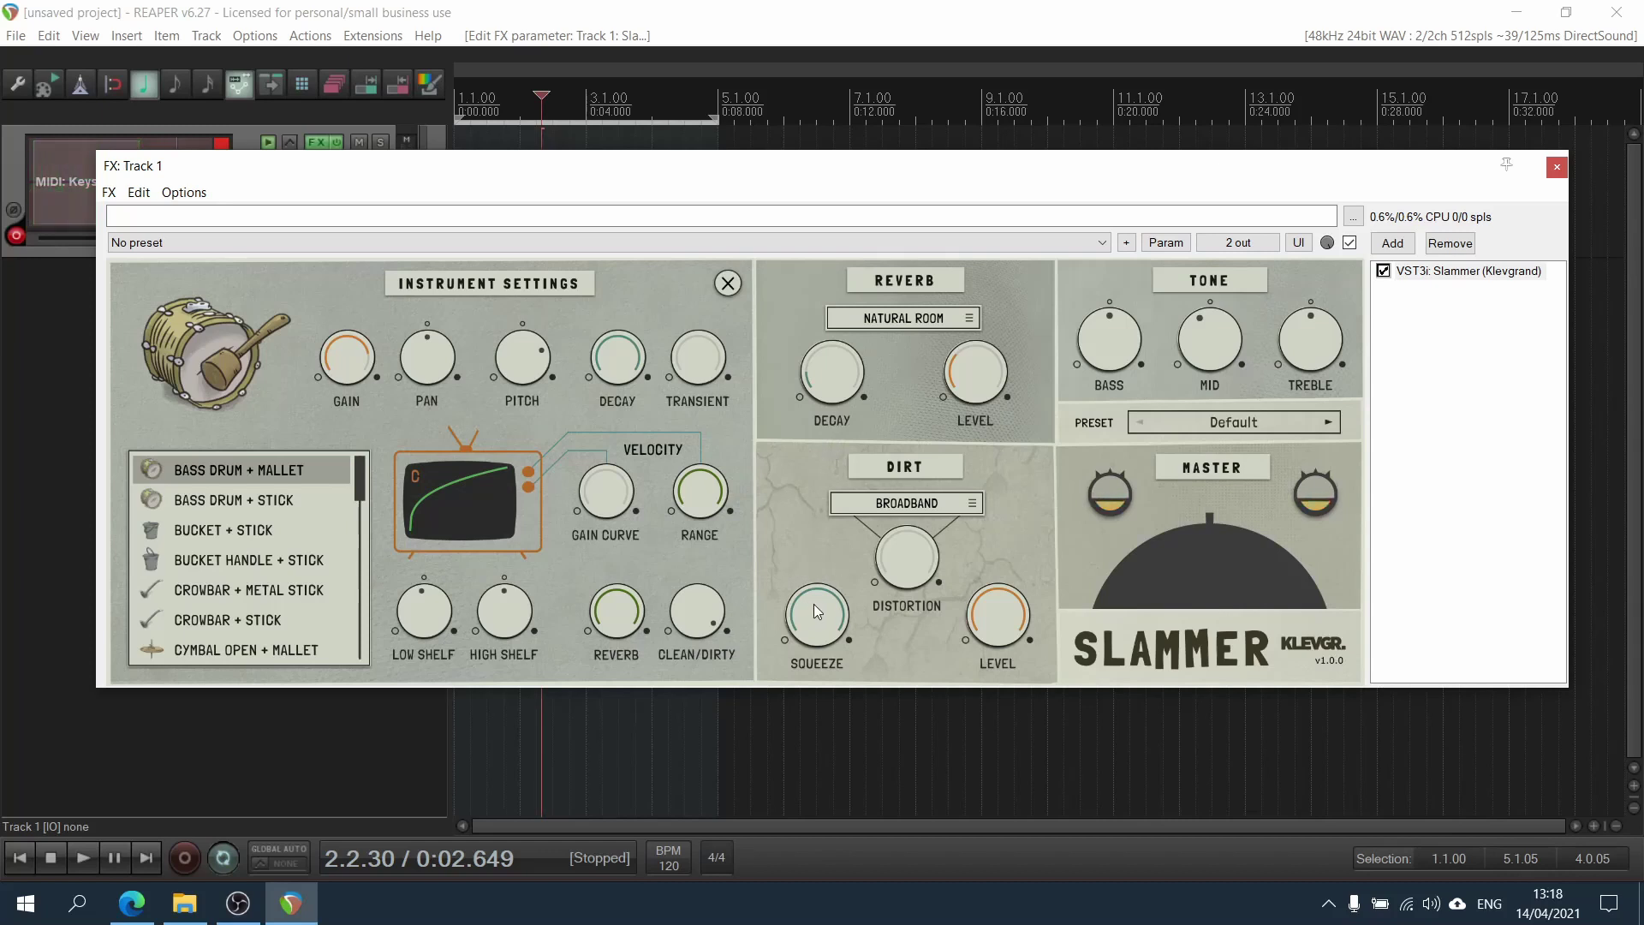
{"action": "left_click_drag", "start_coordinate": [814, 604], "coordinate": [783, 651]}
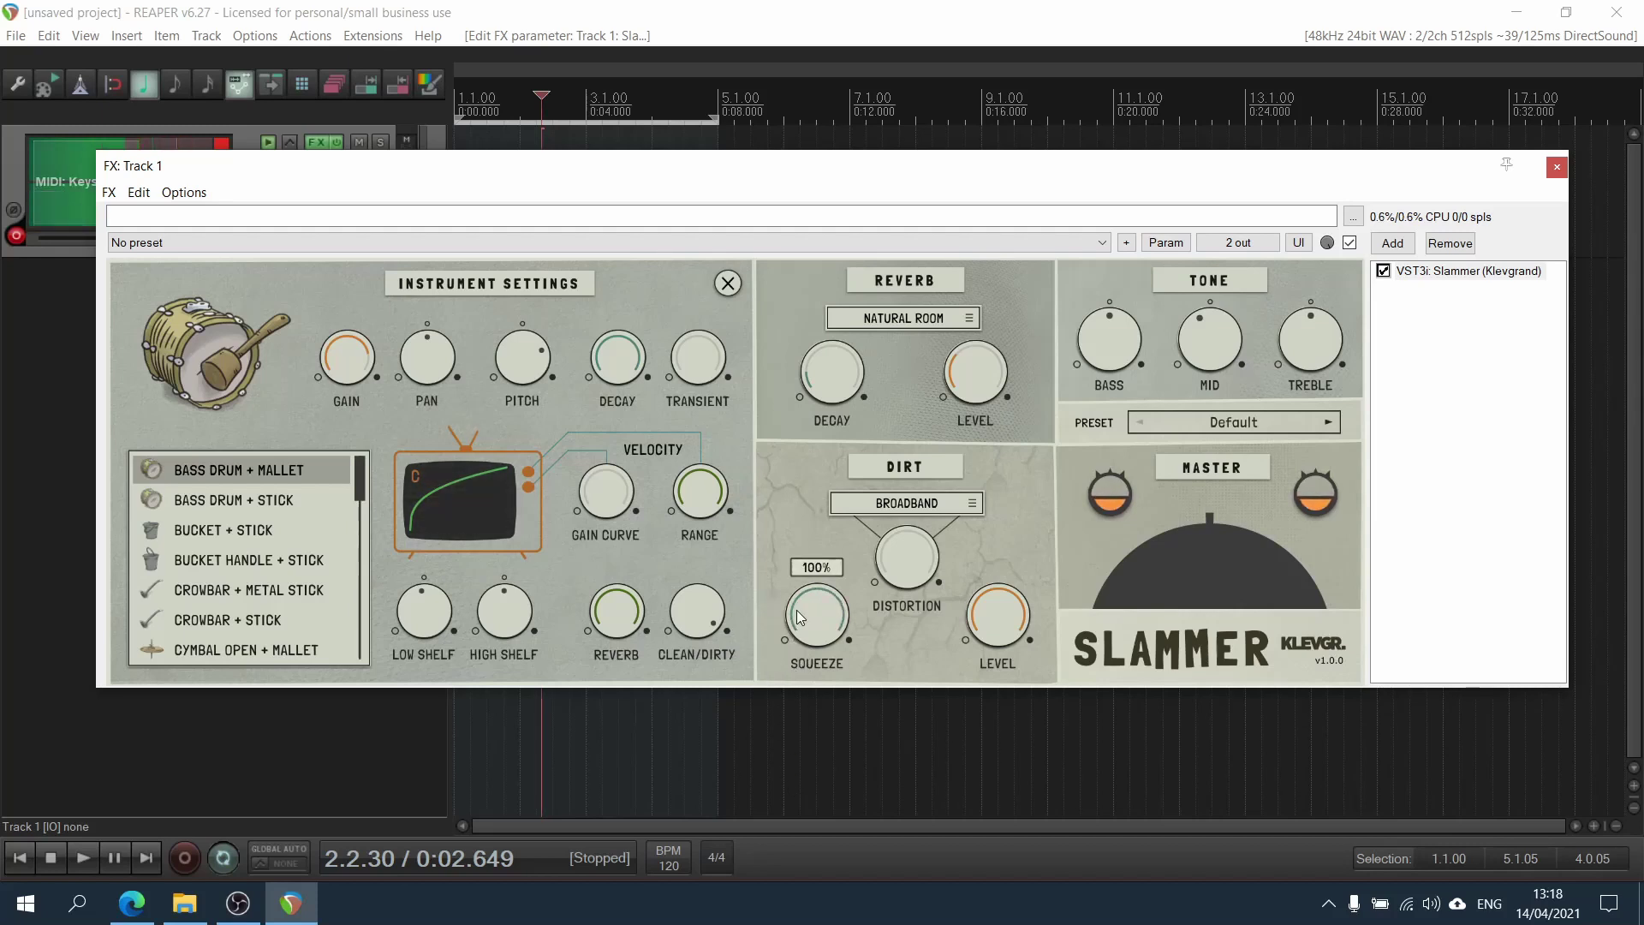
Switch the Dirt type to Low End and raise its Distortion to 100%
{"action": "left_click", "coordinate": [934, 503]}
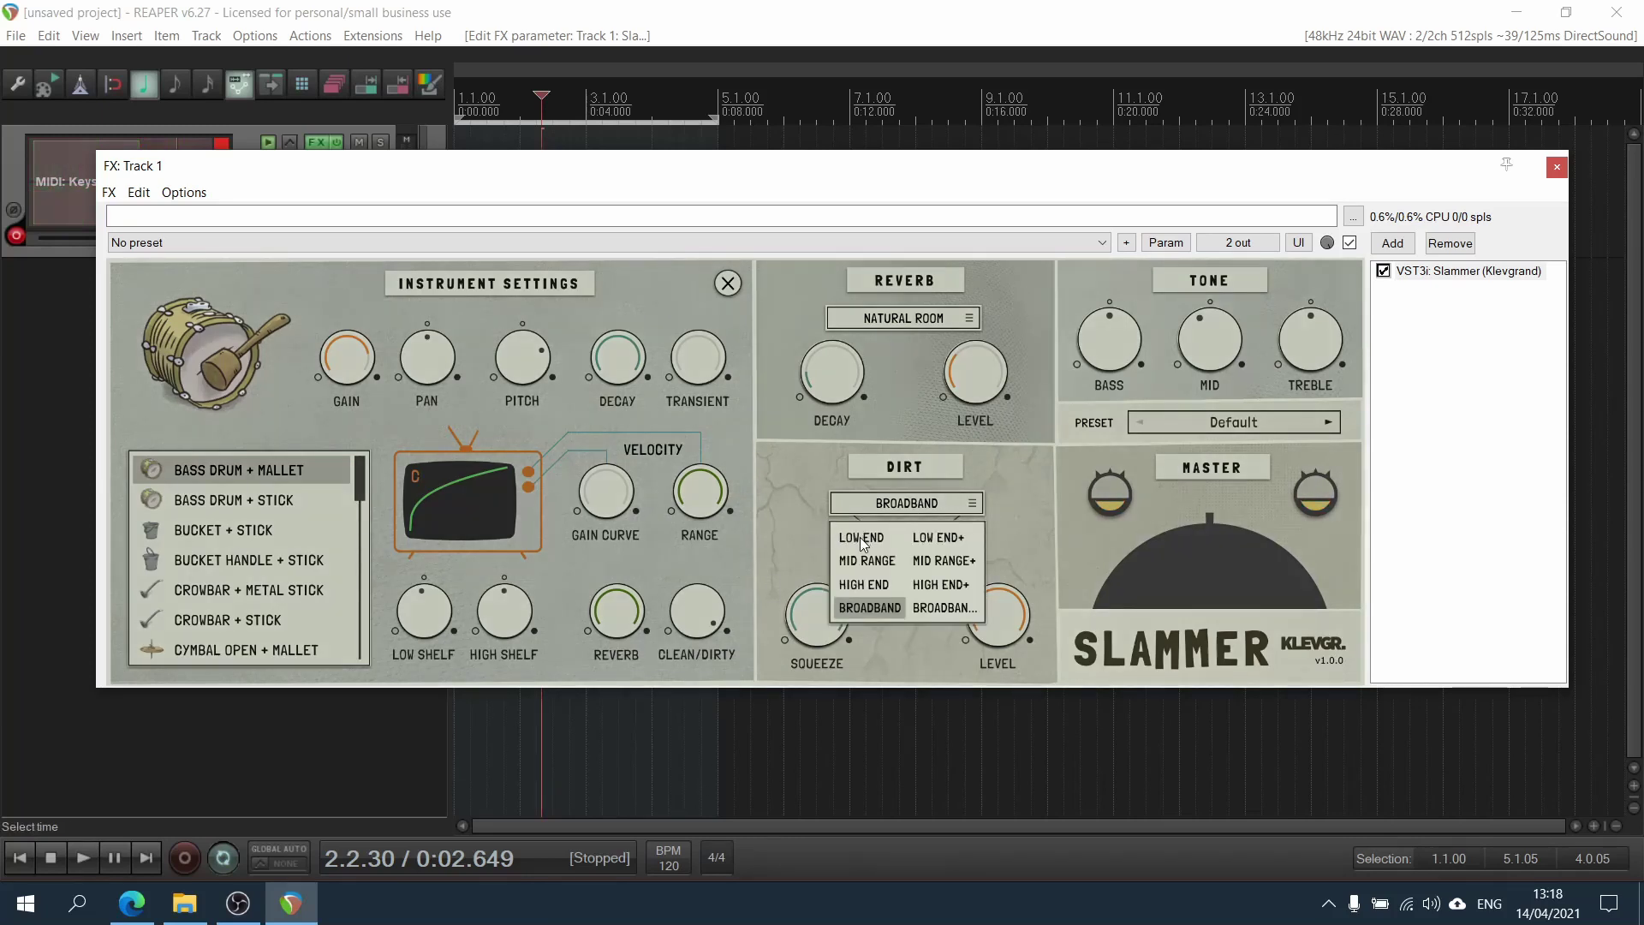
{"action": "left_click", "coordinate": [861, 541]}
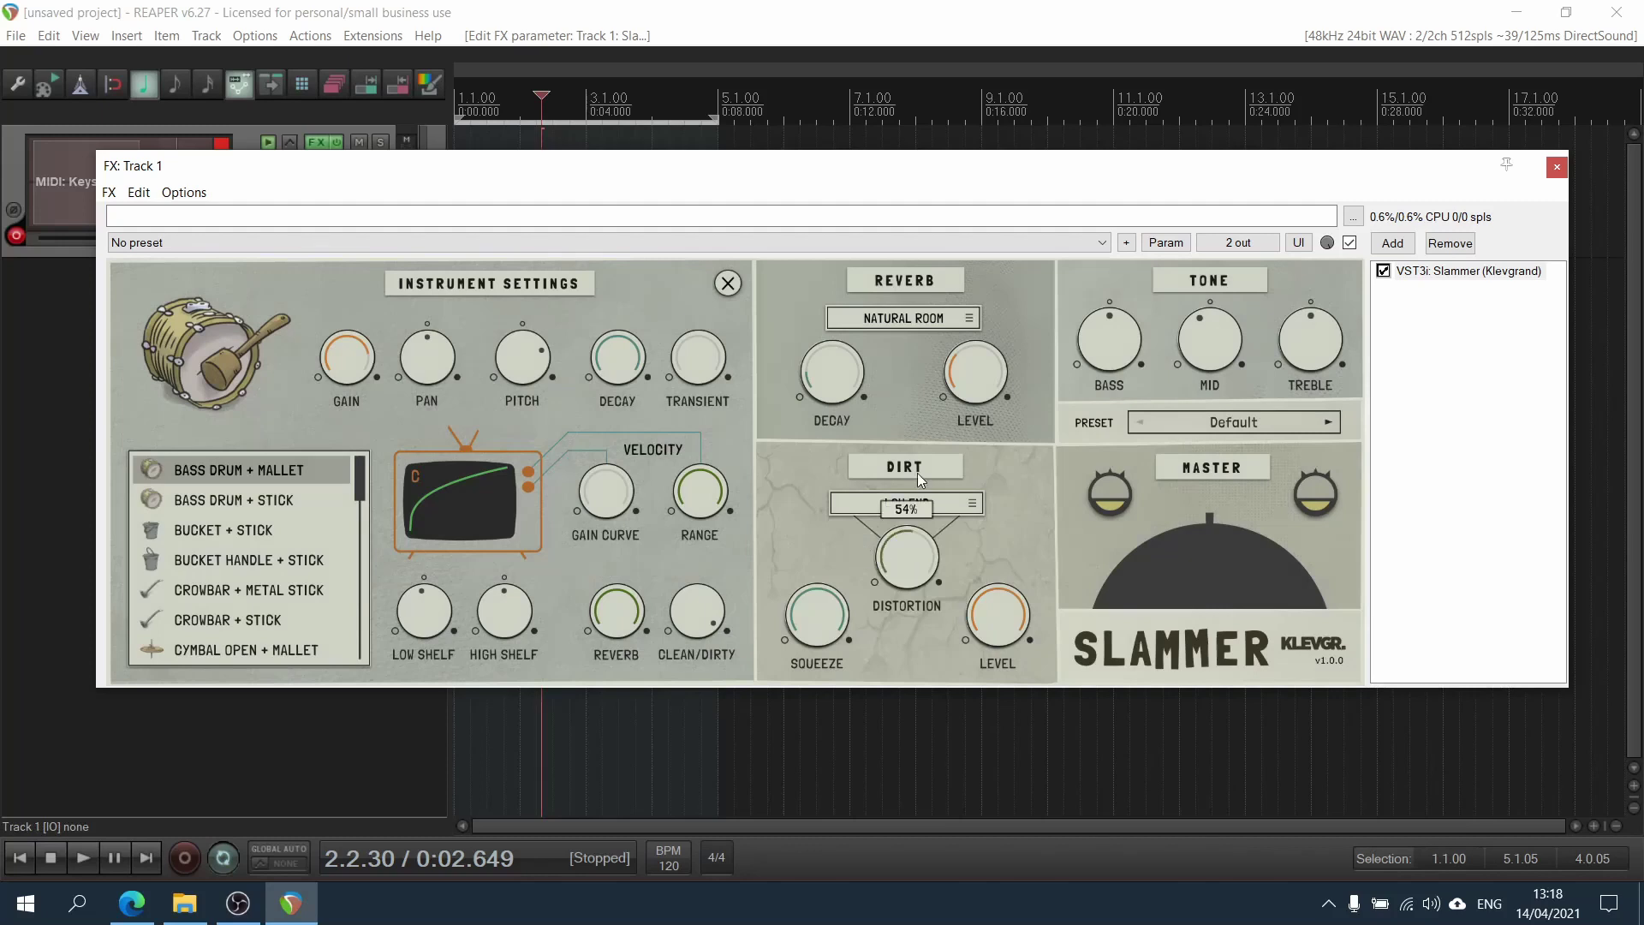
{"action": "left_click_drag", "start_coordinate": [917, 473], "coordinate": [916, 453]}
{"action": "left_click_drag", "start_coordinate": [905, 569], "coordinate": [901, 455]}
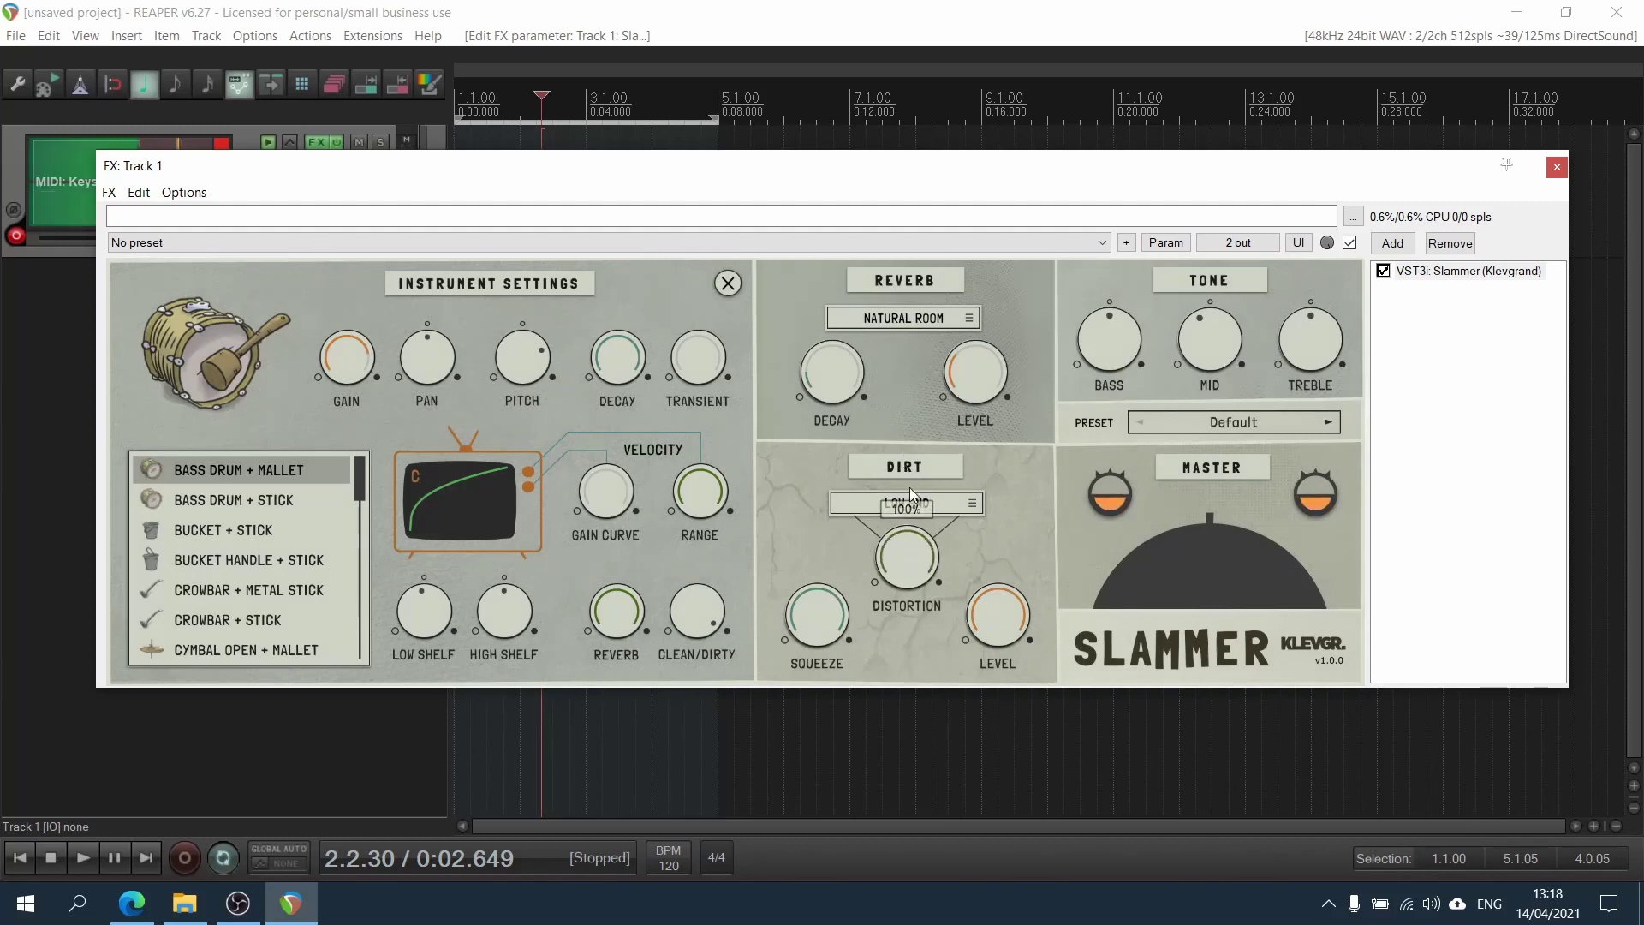
Audition the Dirt types Mid Range and High End, and switch back to Broadband
{"action": "left_click", "coordinate": [910, 506]}
{"action": "left_click", "coordinate": [904, 559]}
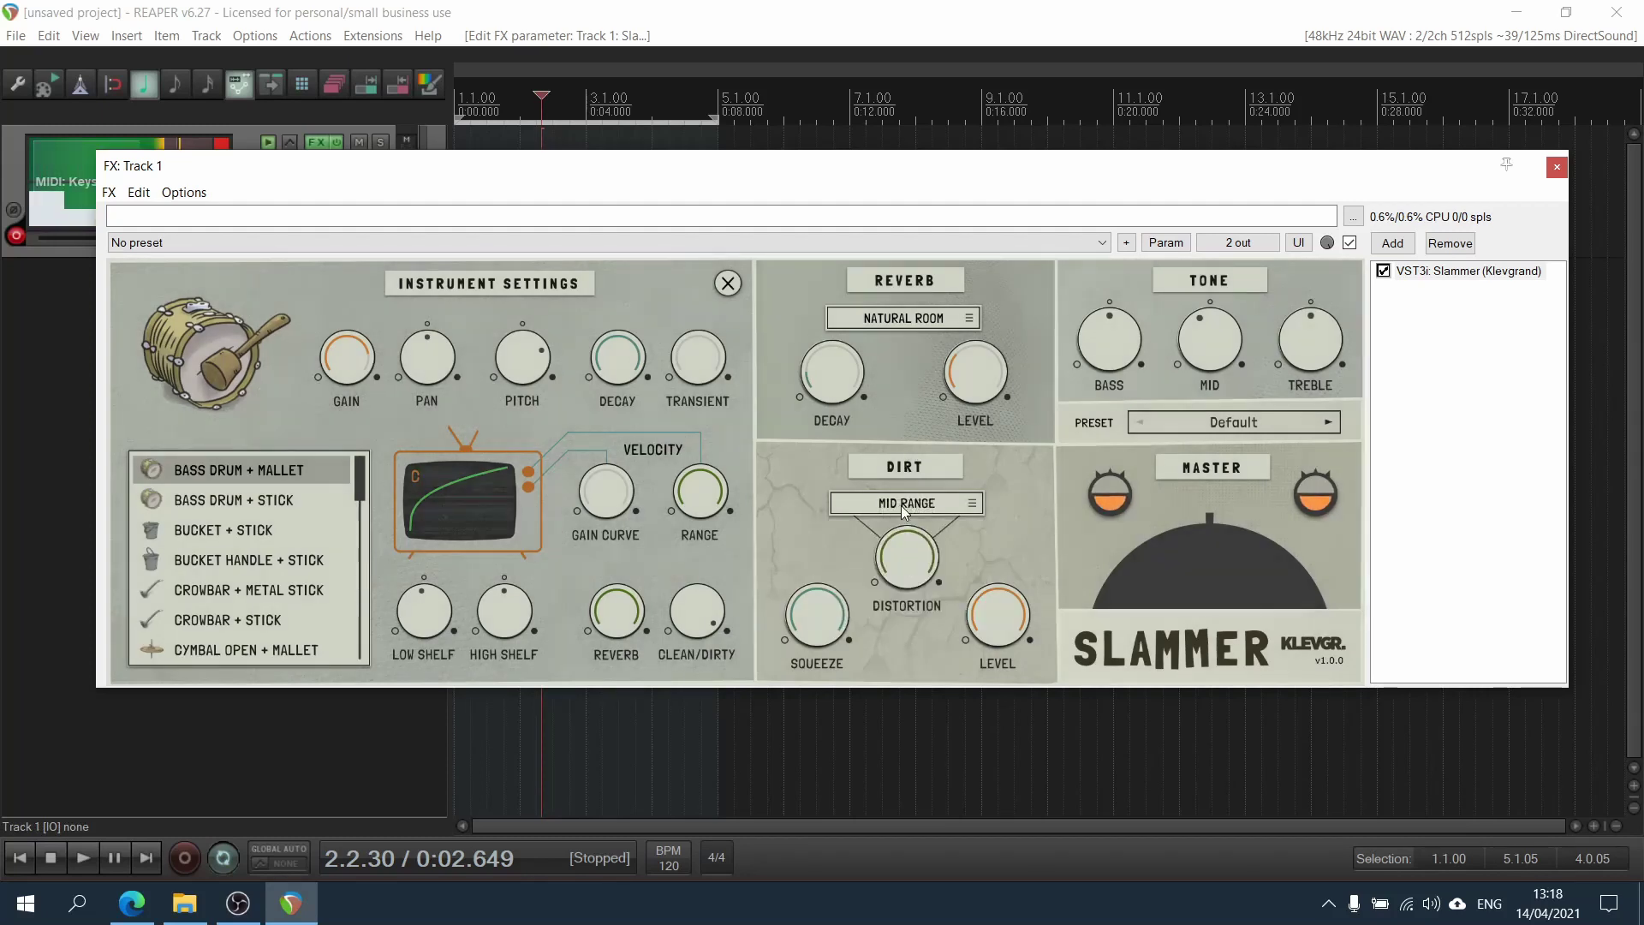
{"action": "left_click", "coordinate": [901, 506]}
{"action": "left_click", "coordinate": [883, 583]}
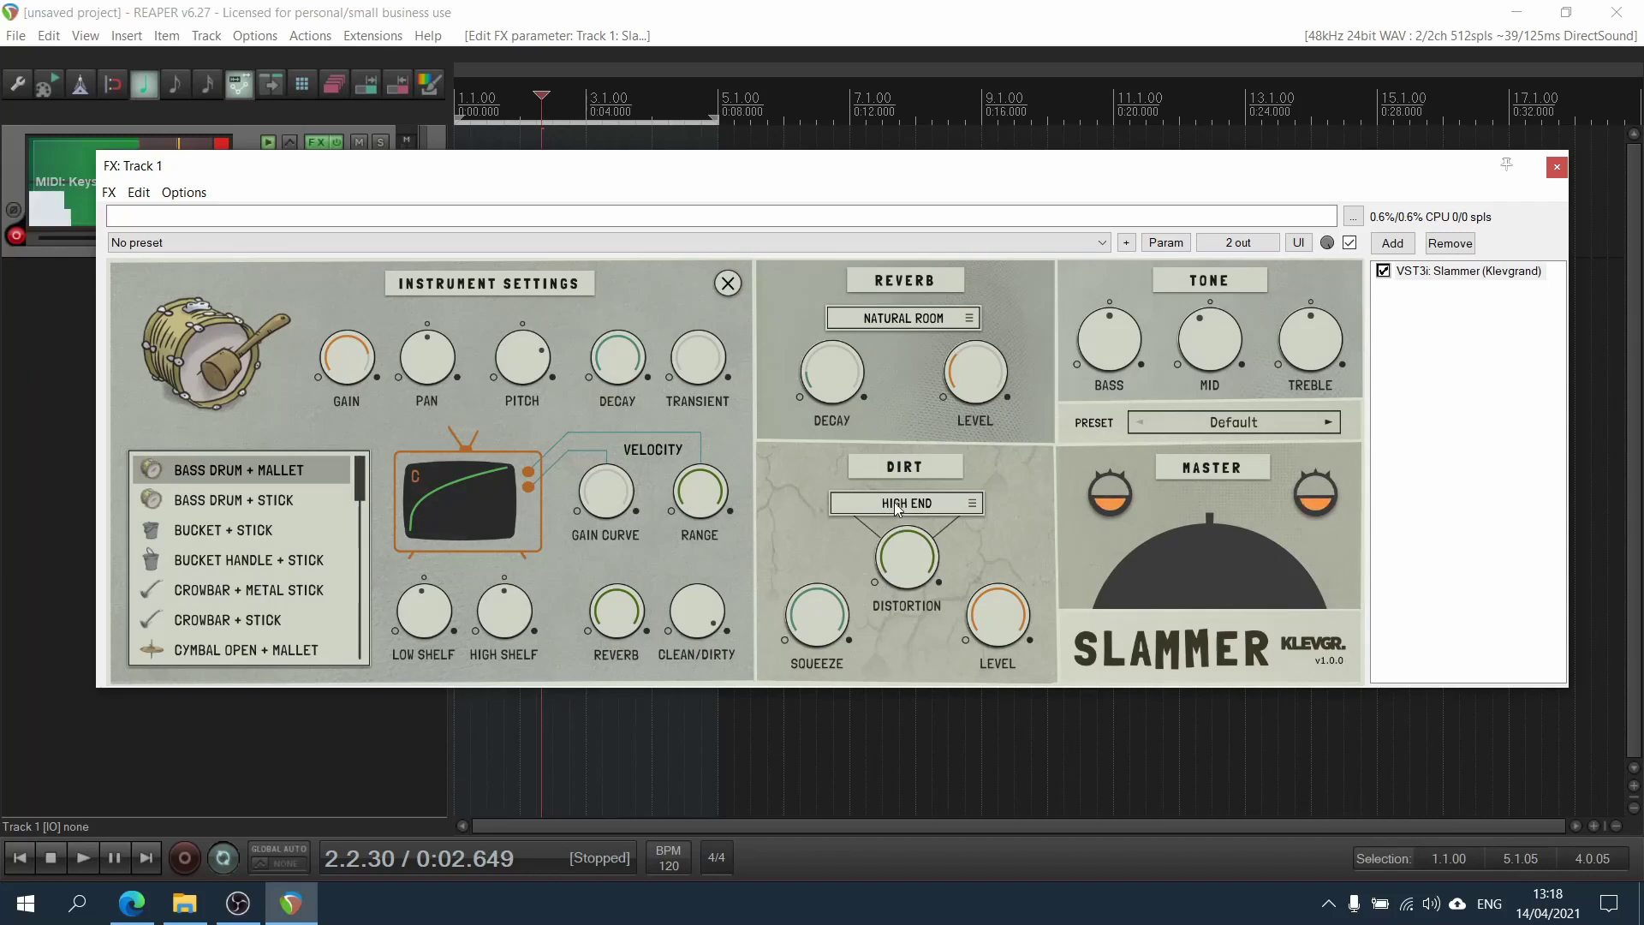
{"action": "left_click", "coordinate": [897, 509]}
{"action": "left_click", "coordinate": [882, 604]}
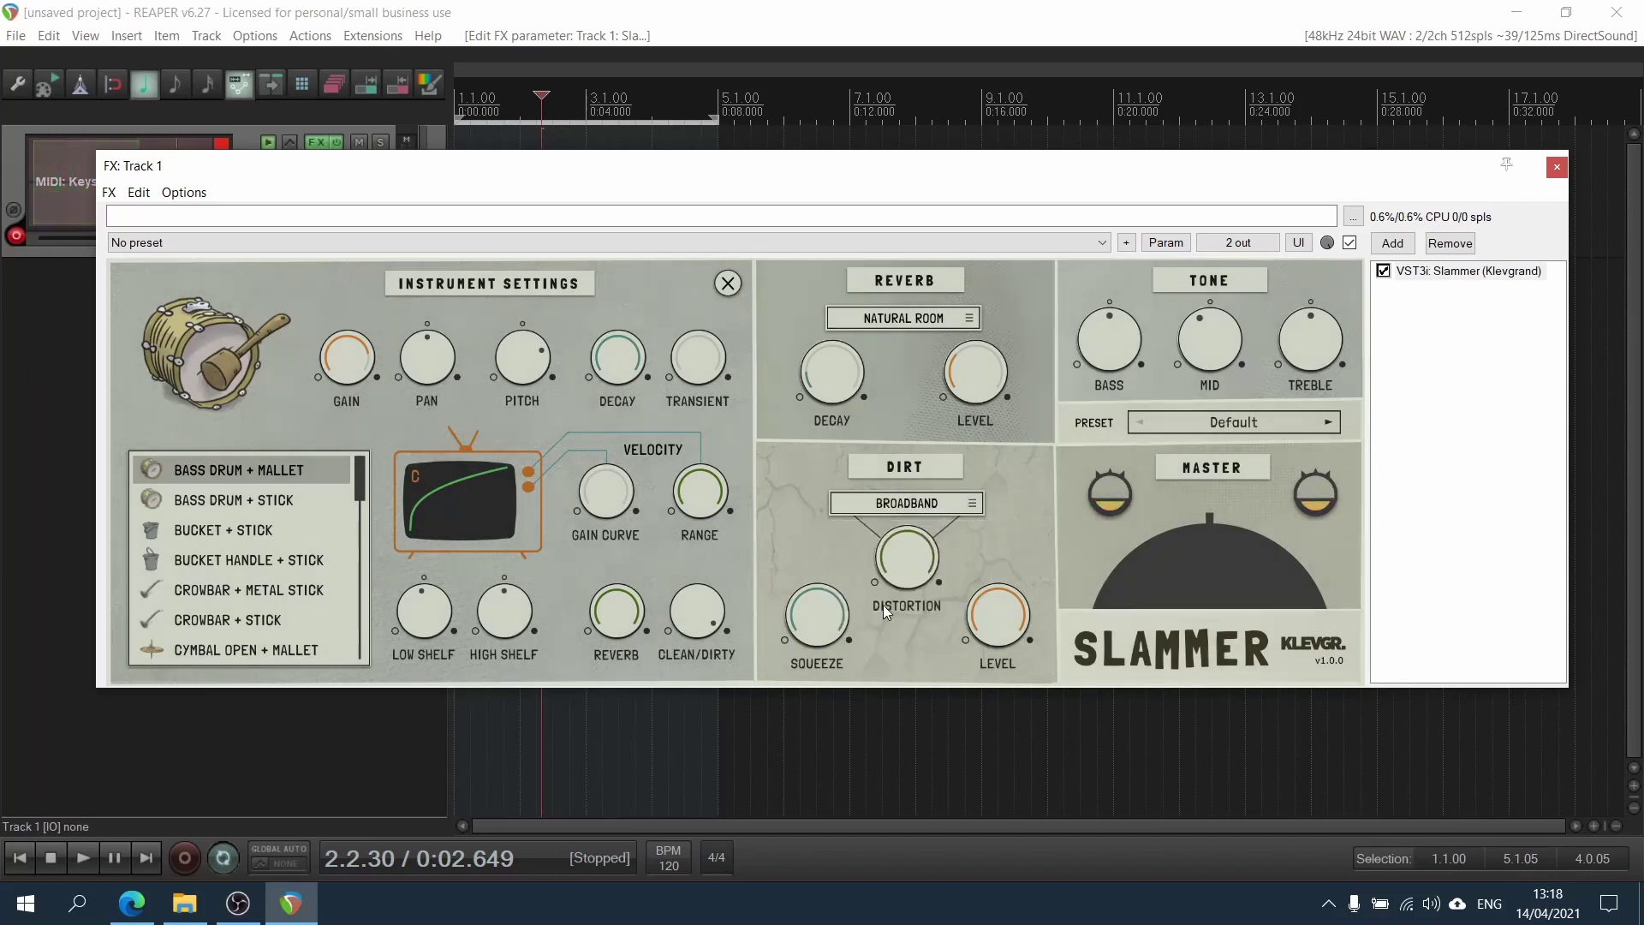
Audition the plus variants of the Dirt types, including High End+, settle on Broadband+, and try lowering its Distortion
{"action": "left_click", "coordinate": [896, 502]}
{"action": "left_click", "coordinate": [931, 552]}
{"action": "left_click", "coordinate": [907, 506]}
{"action": "left_click", "coordinate": [932, 565]}
{"action": "left_click", "coordinate": [925, 503]}
{"action": "left_click", "coordinate": [932, 579]}
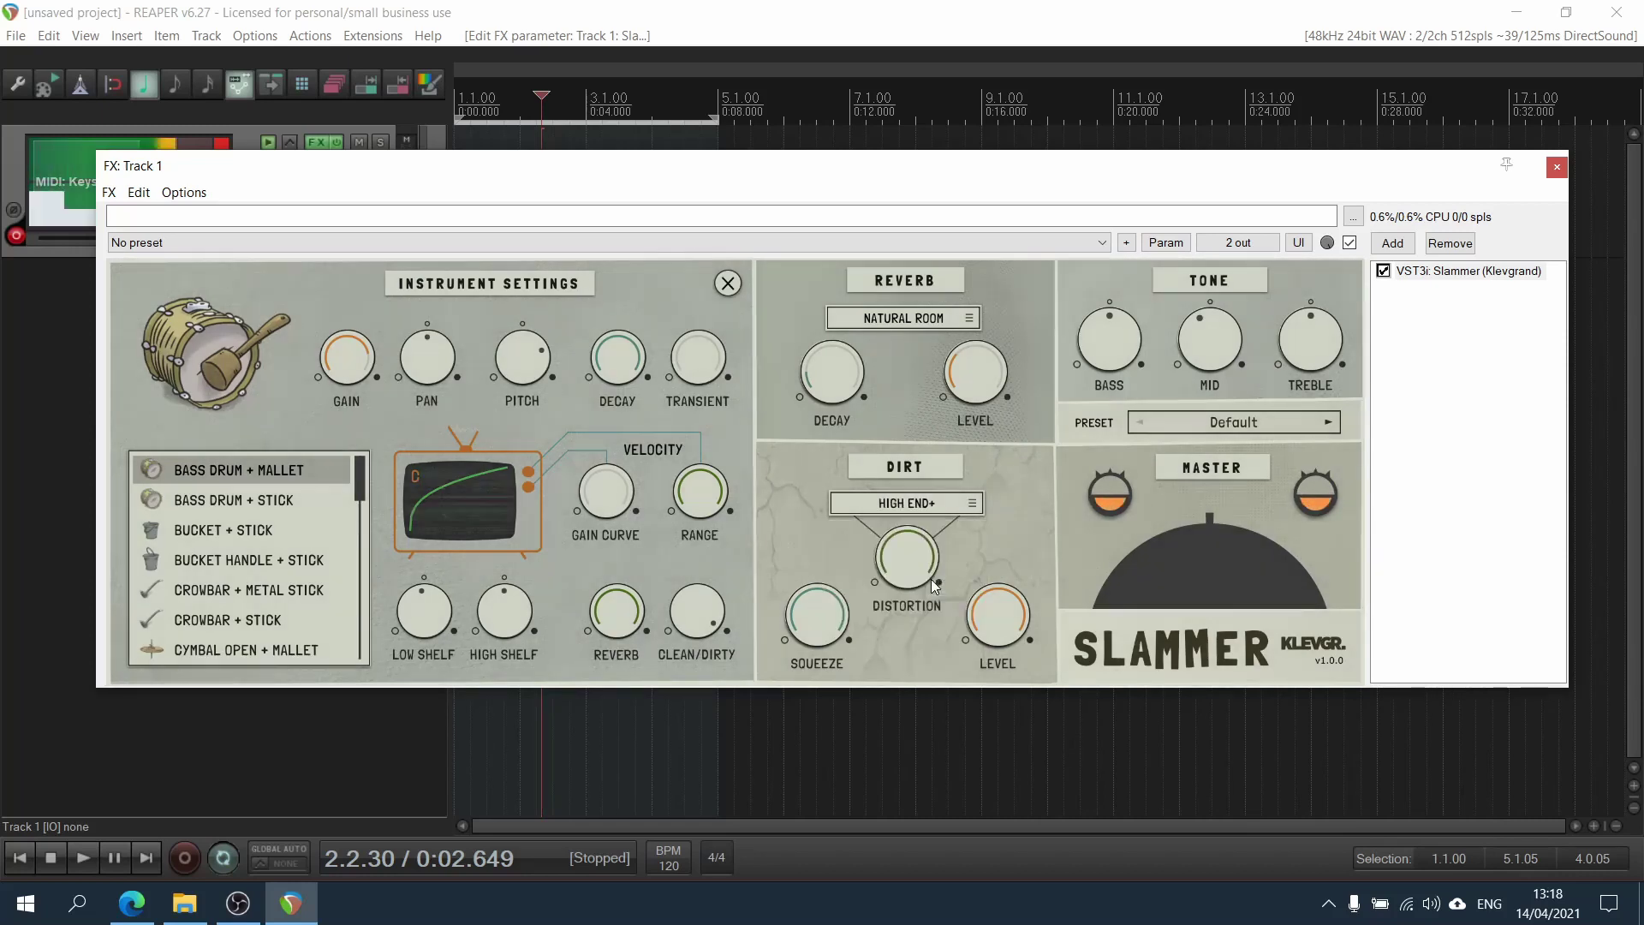
{"action": "left_click", "coordinate": [908, 503]}
{"action": "left_click", "coordinate": [926, 607]}
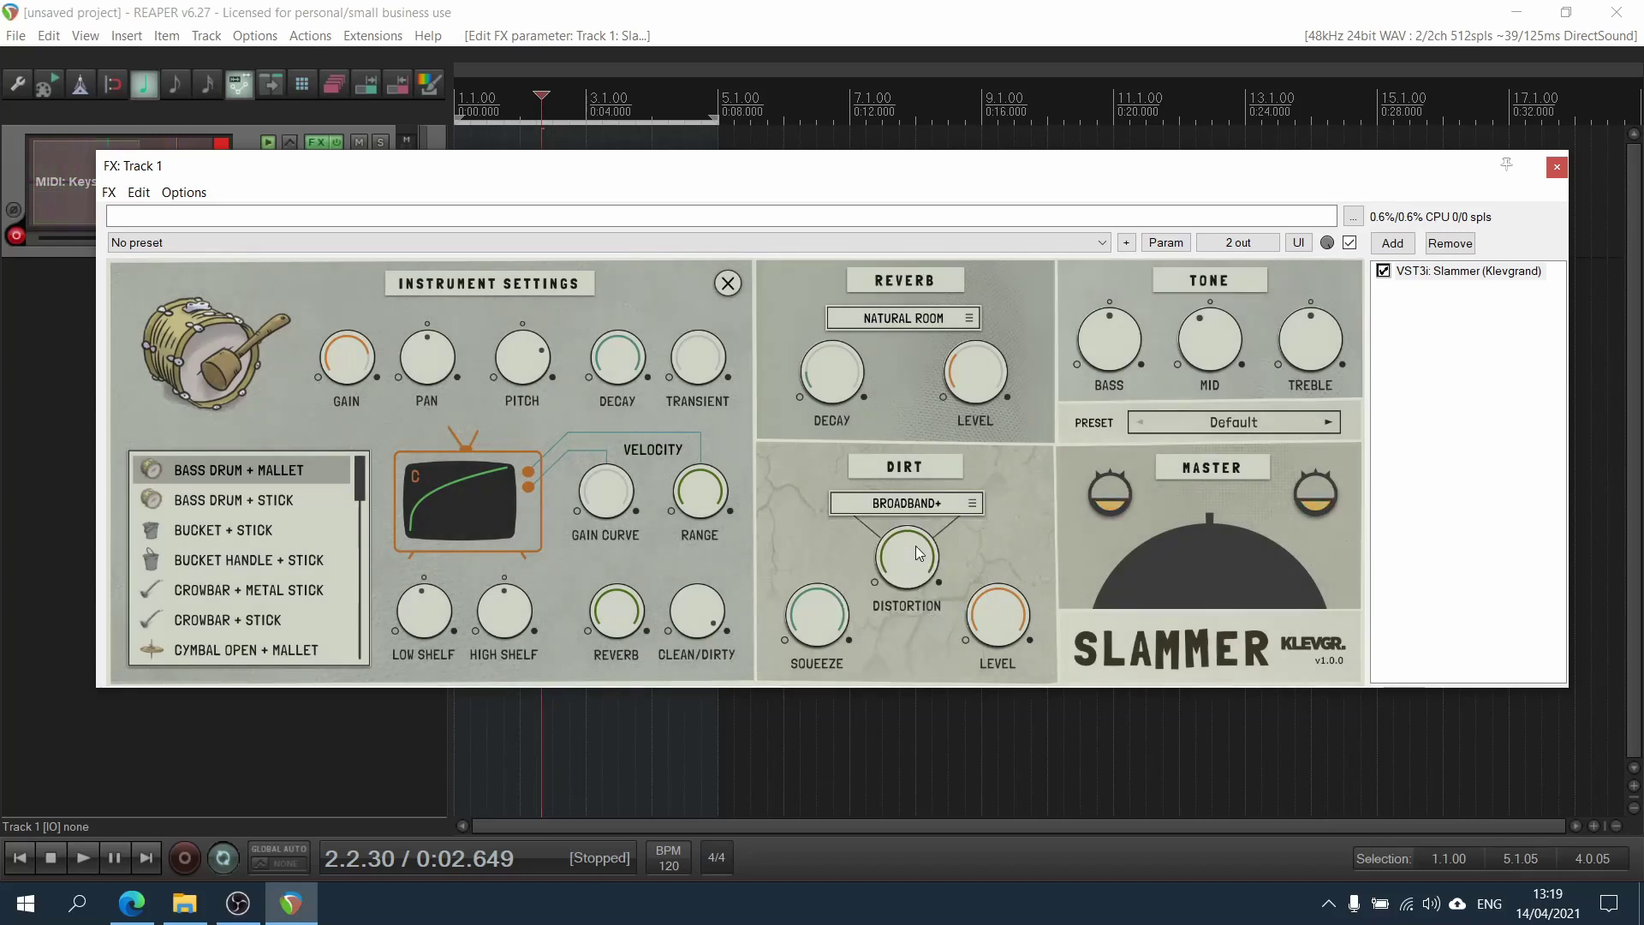
{"action": "left_click_drag", "start_coordinate": [917, 547], "coordinate": [858, 665]}
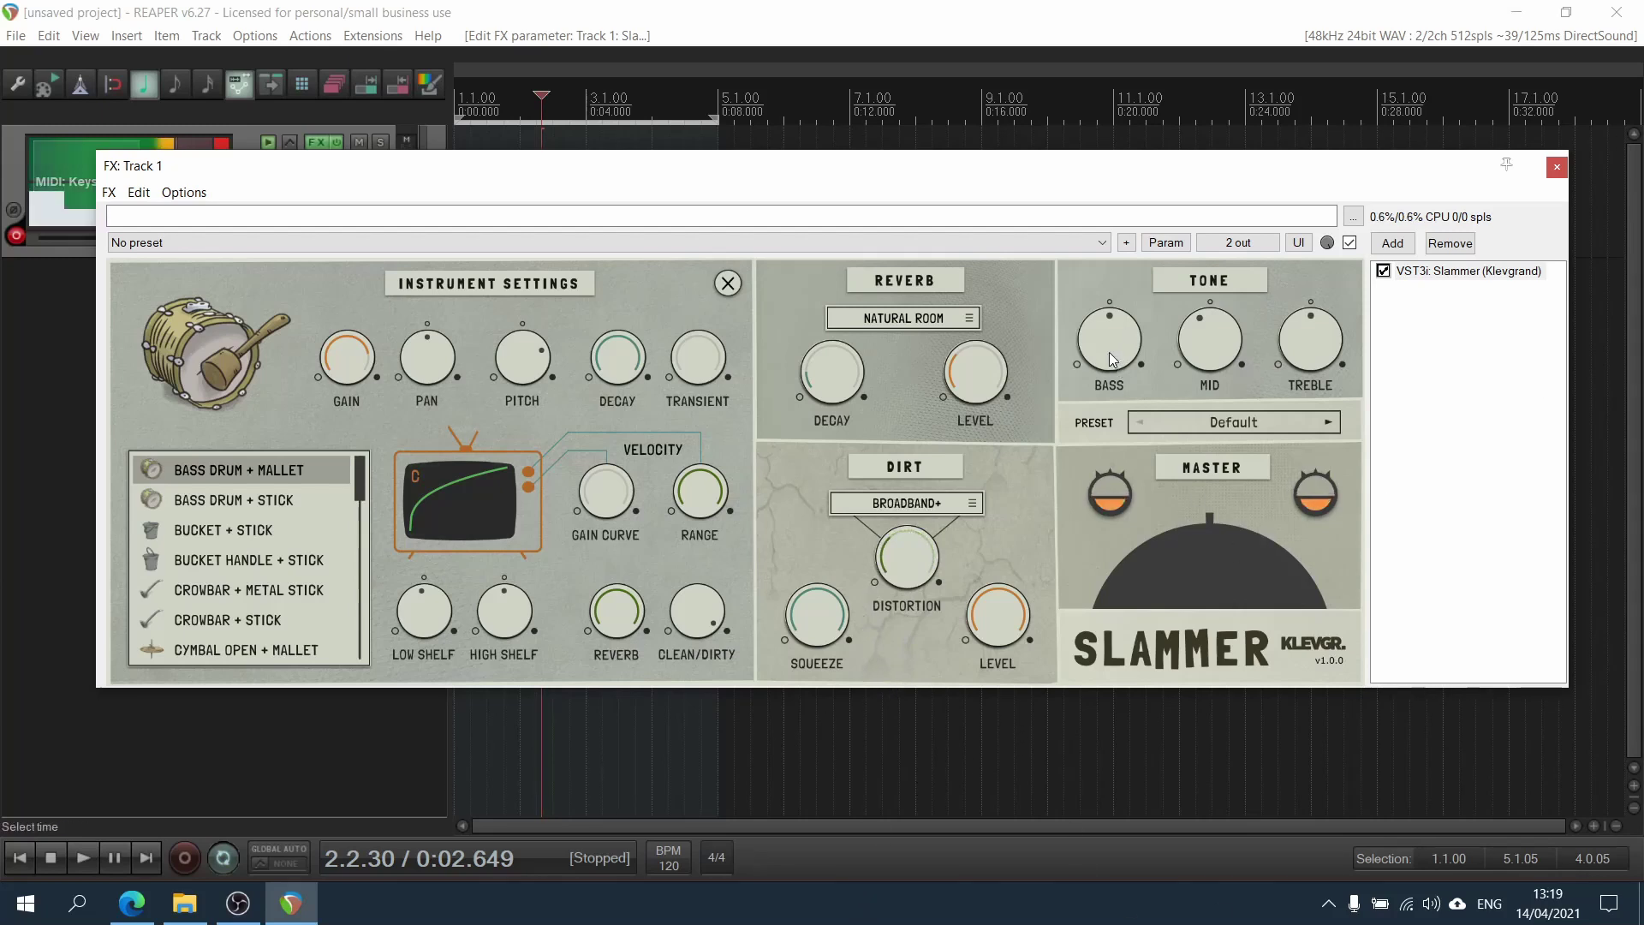
Try out the Tone section's Bass, Mid and Treble levels, with Bass at about 0.12 dB and Mid at about -0.42 dB
{"action": "left_click_drag", "start_coordinate": [1108, 352], "coordinate": [1073, 326]}
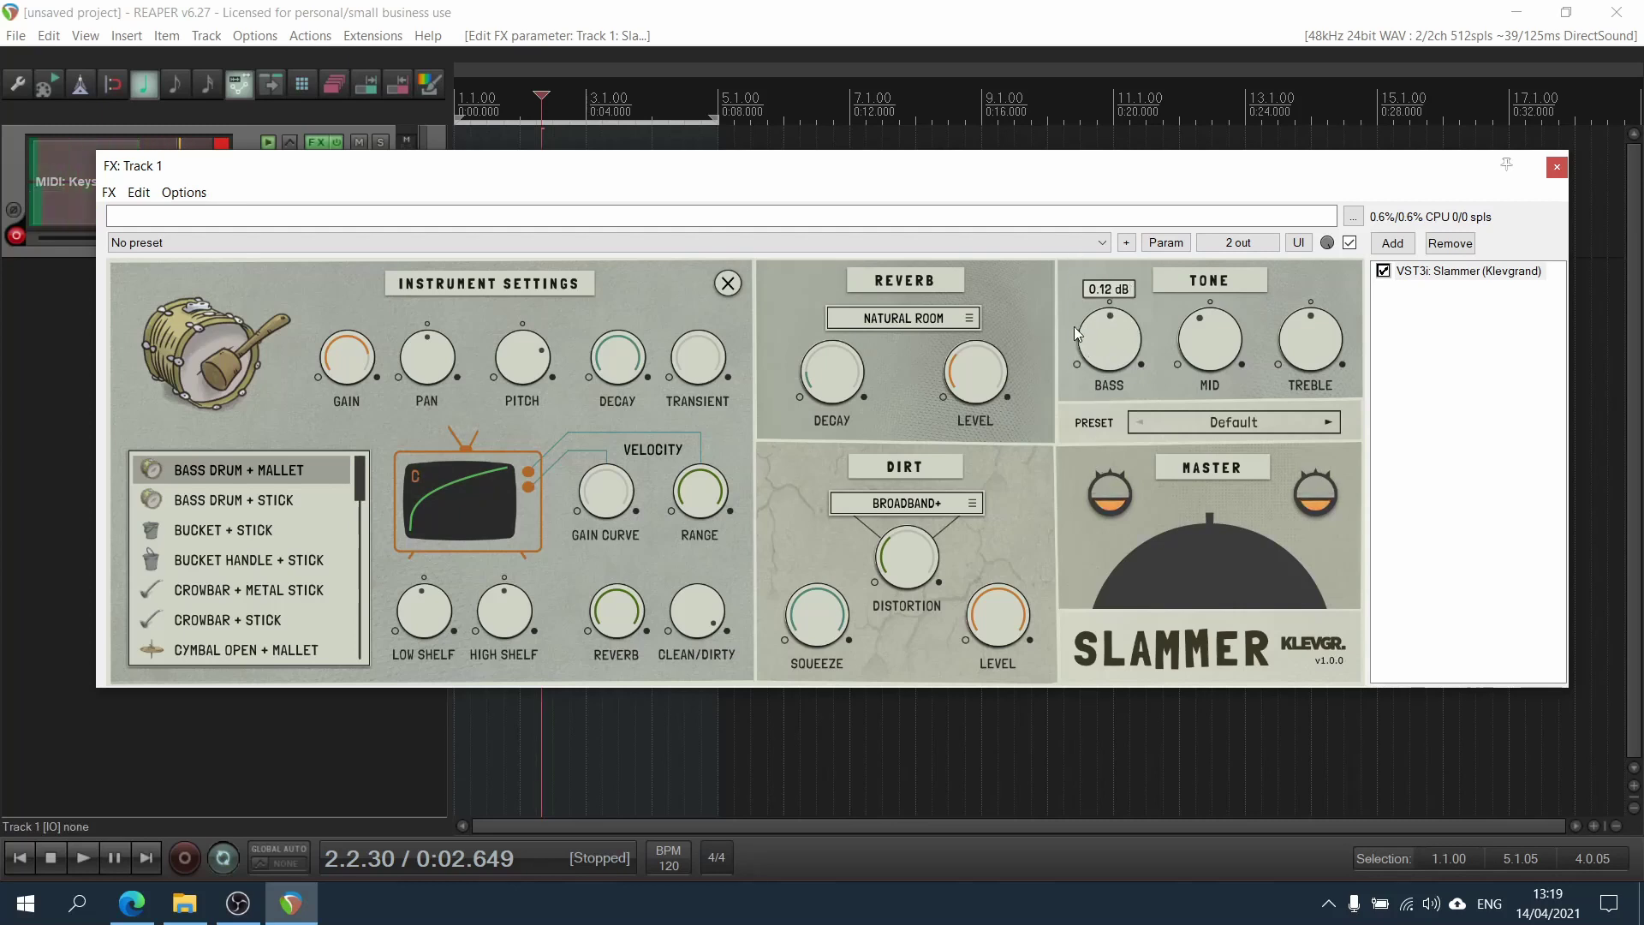
{"action": "mouse_move", "coordinate": [1234, 356]}
{"action": "left_mouse_down"}
{"action": "mouse_move", "coordinate": [1178, 313]}
{"action": "mouse_move", "coordinate": [1240, 384]}
{"action": "left_mouse_up"}
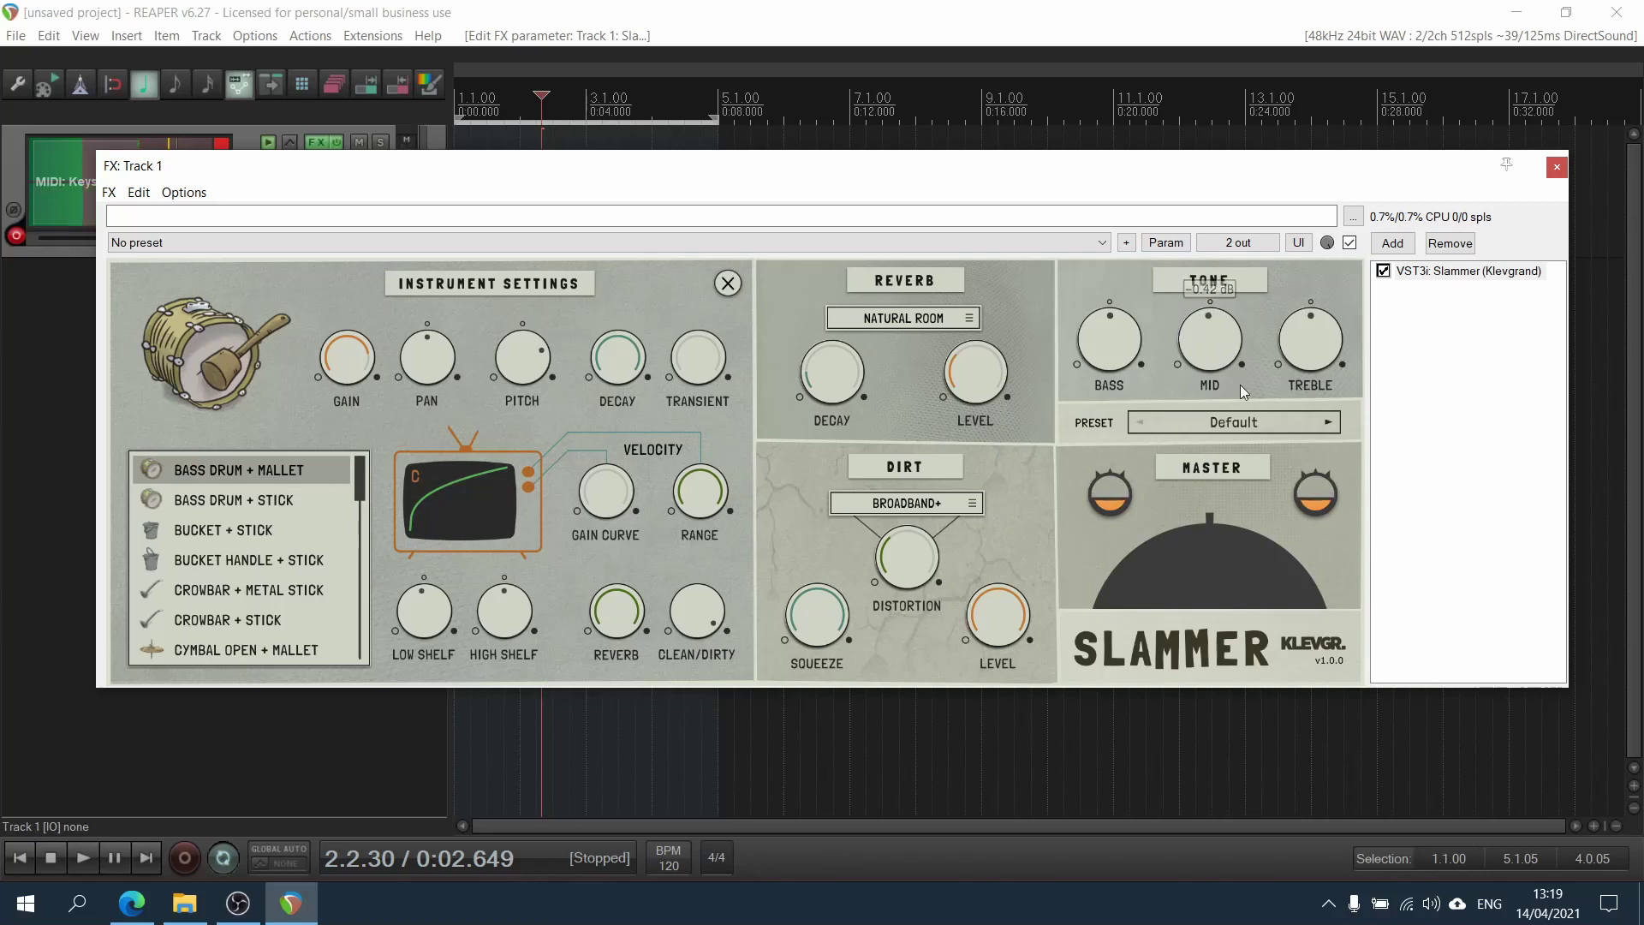
{"action": "left_click_drag", "start_coordinate": [1326, 354], "coordinate": [1266, 477]}
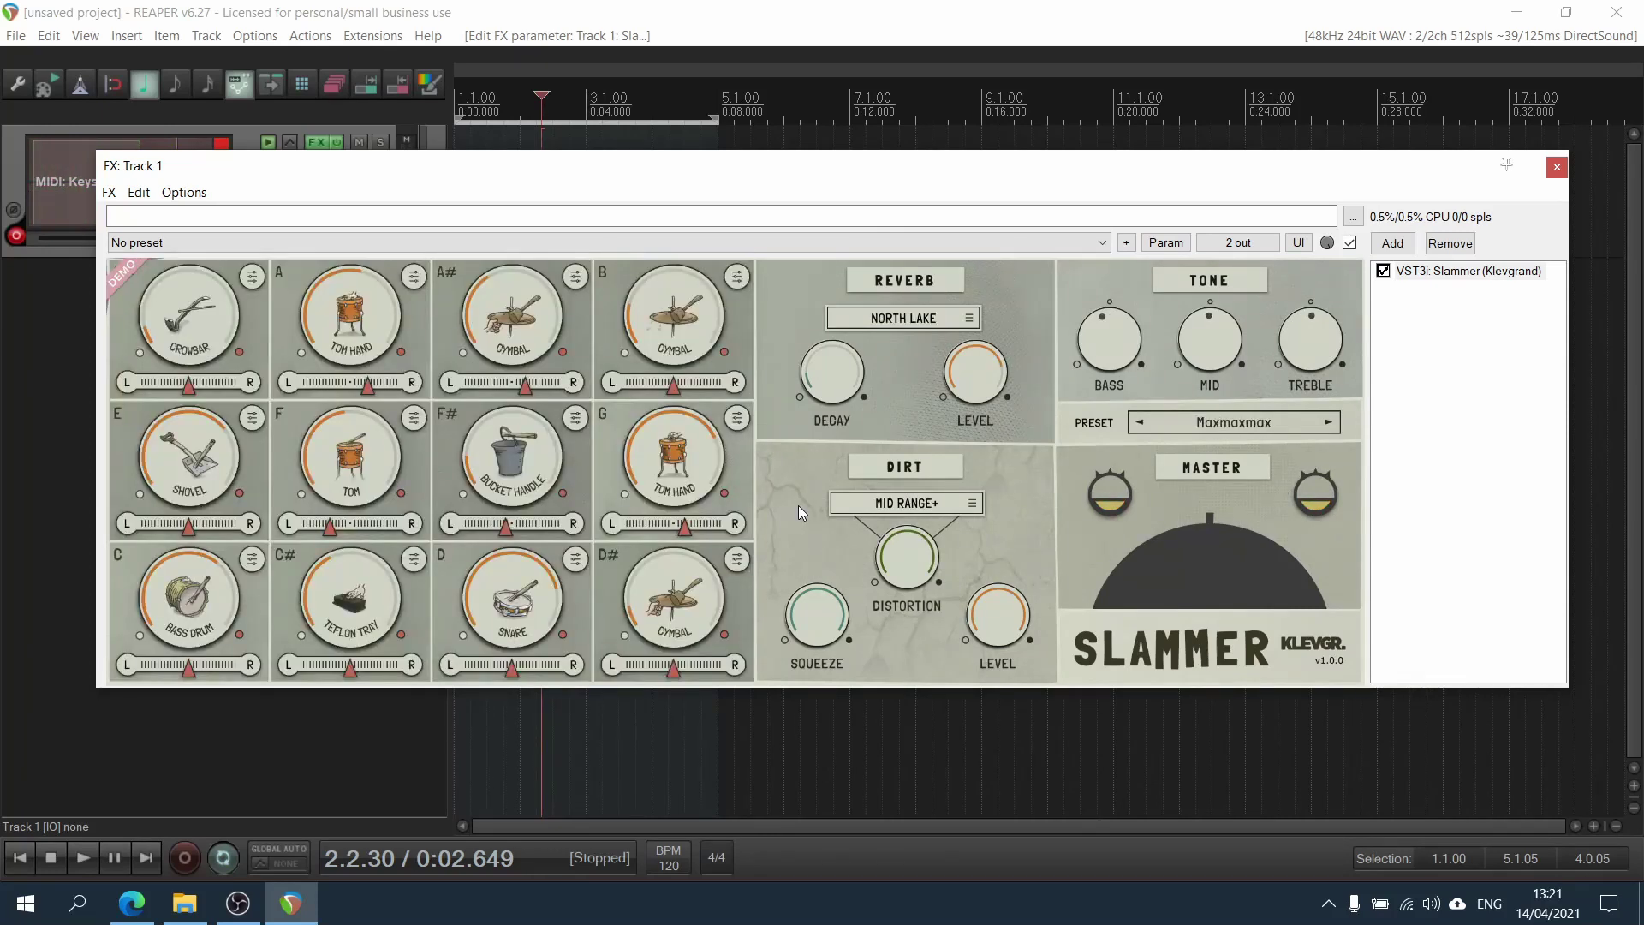
Look through the preset browser's categories and the Distorted Sets presets, and close it without choosing another preset
{"action": "left_click", "coordinate": [1298, 419]}
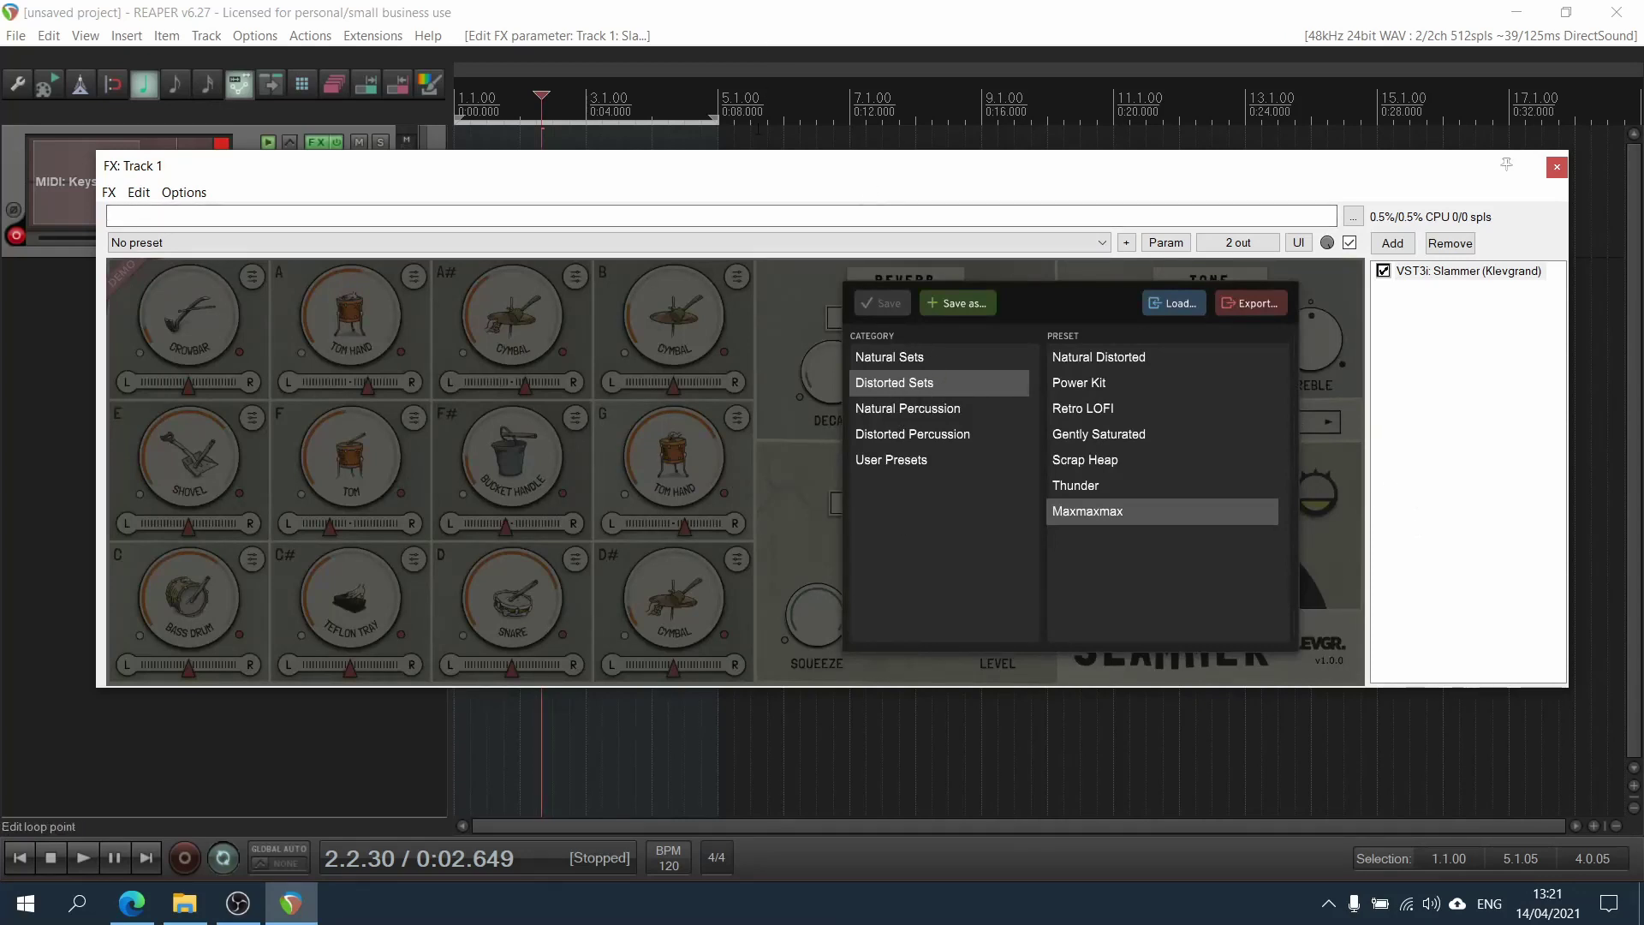
{"action": "left_click", "coordinate": [1314, 579]}
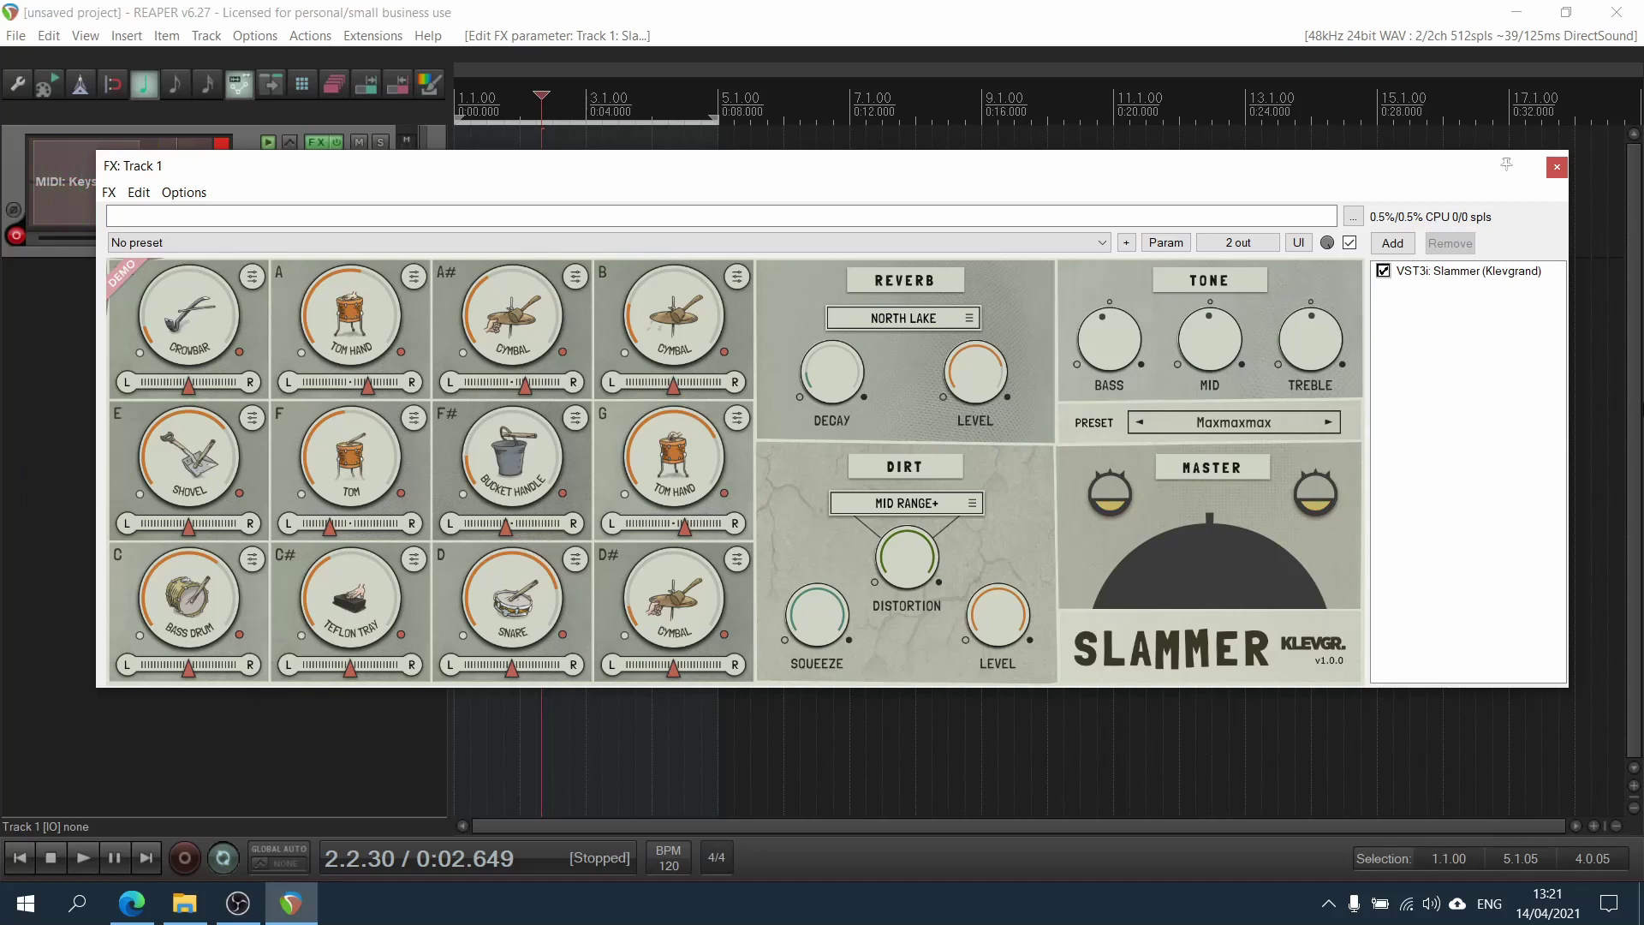
{"action": "left_click", "coordinate": [1273, 421]}
{"action": "left_click", "coordinate": [1332, 404]}
View the instrument settings of the crowbar pad and the bass drum pad, and return to the pad overview
{"action": "left_click", "coordinate": [252, 276]}
{"action": "left_click", "coordinate": [722, 280]}
{"action": "left_click", "coordinate": [252, 559]}
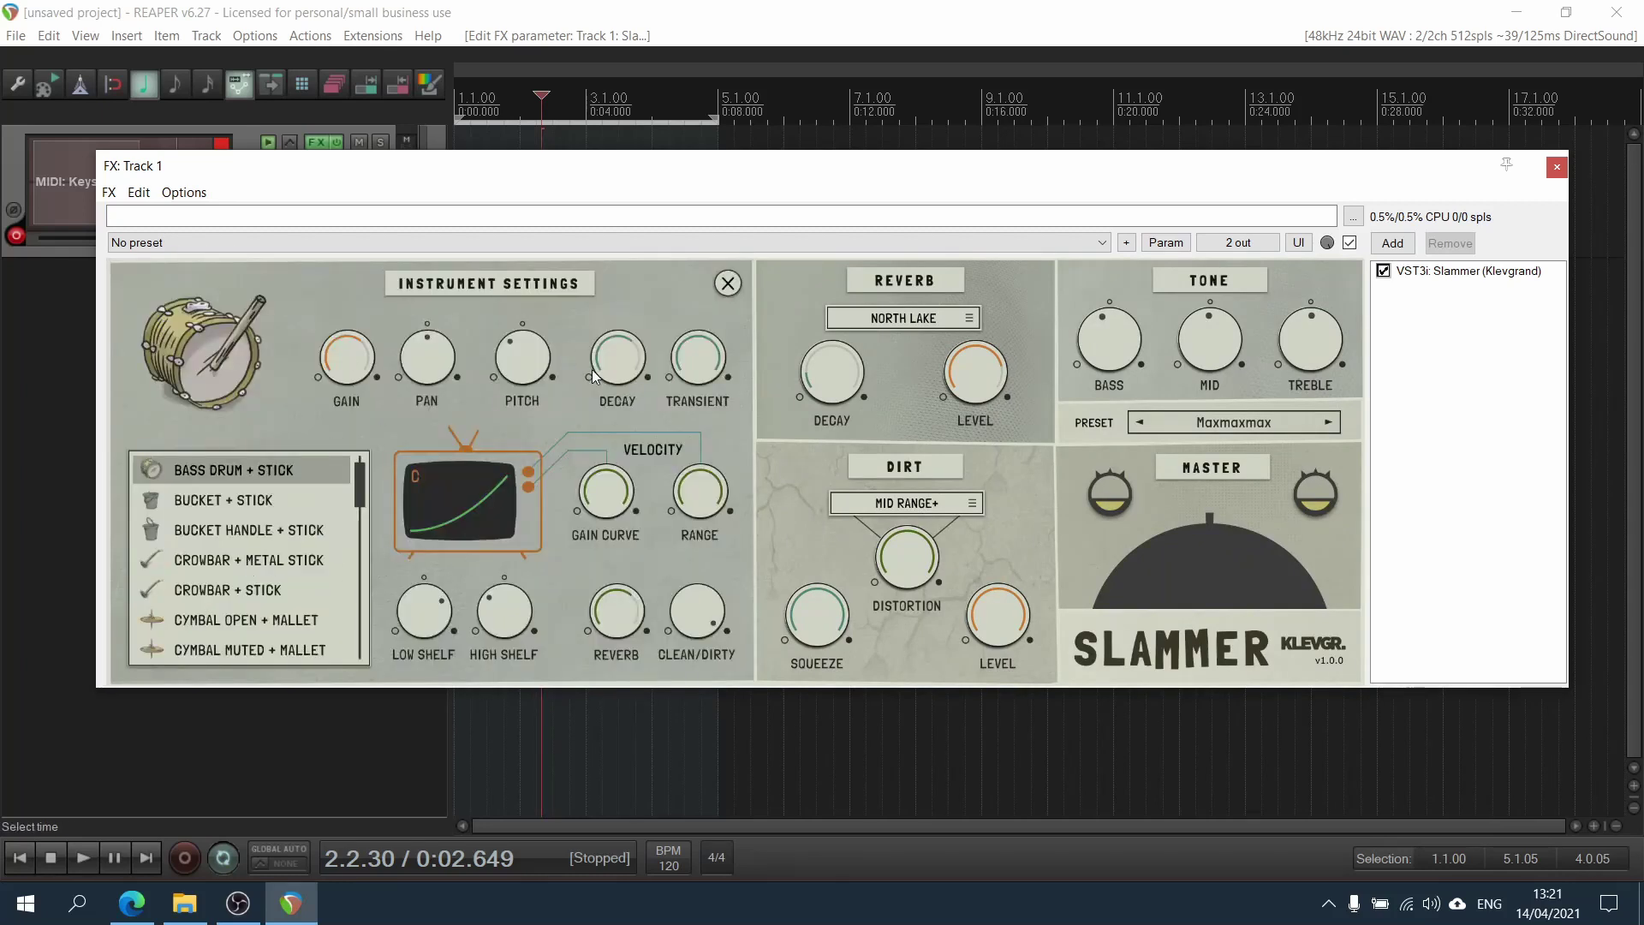
{"action": "left_click", "coordinate": [728, 283]}
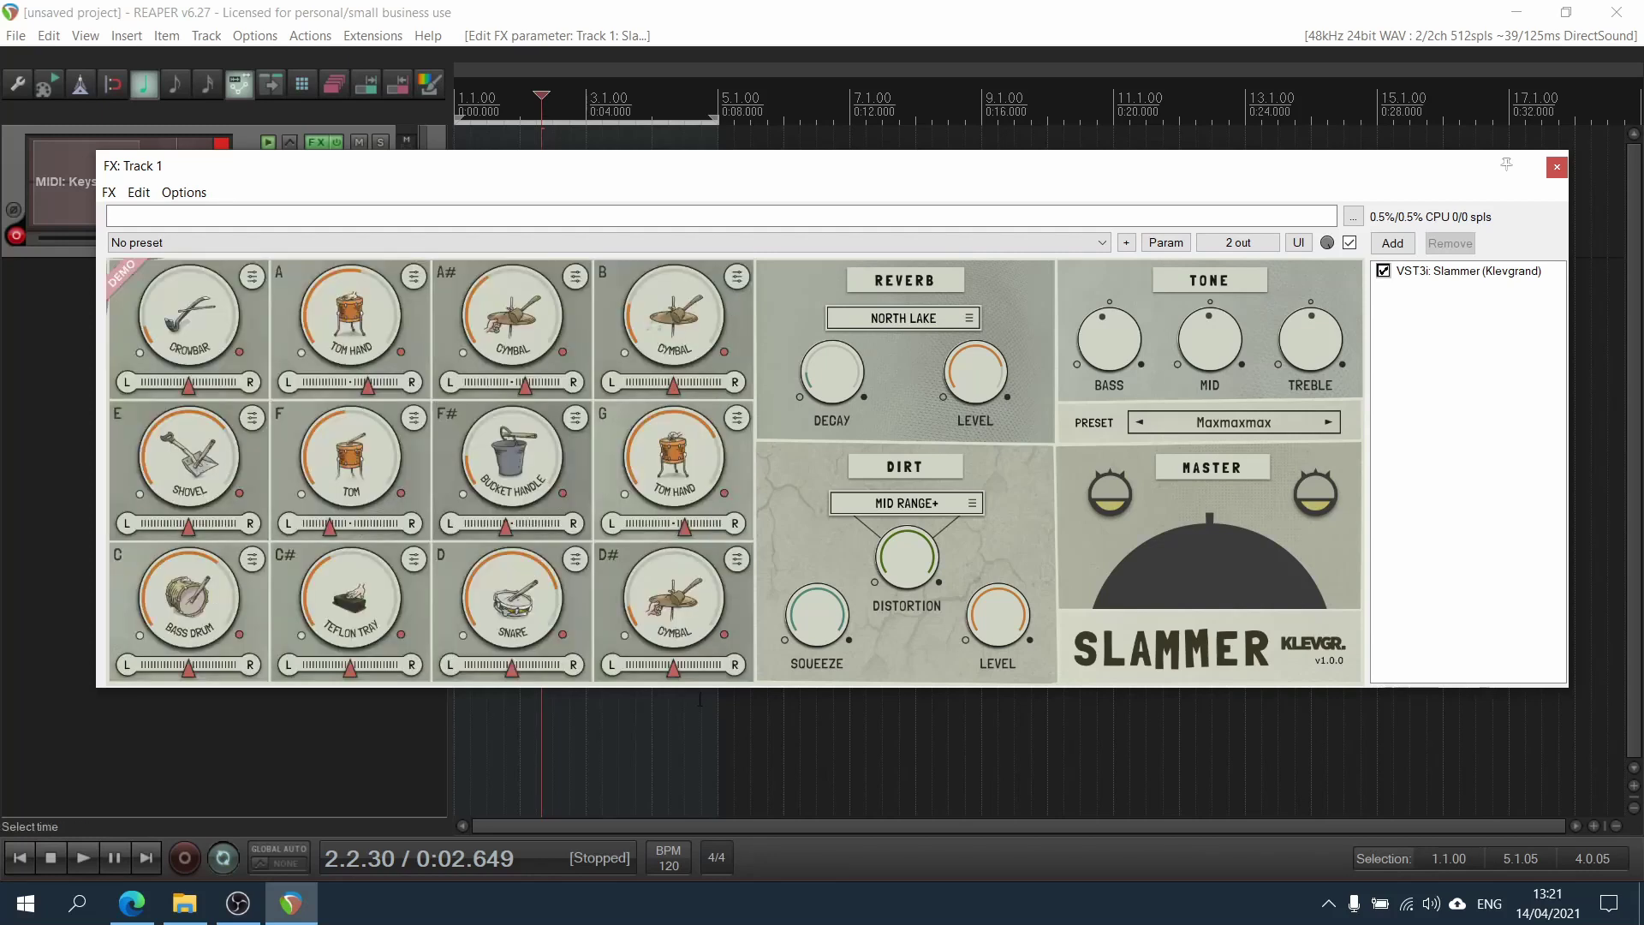